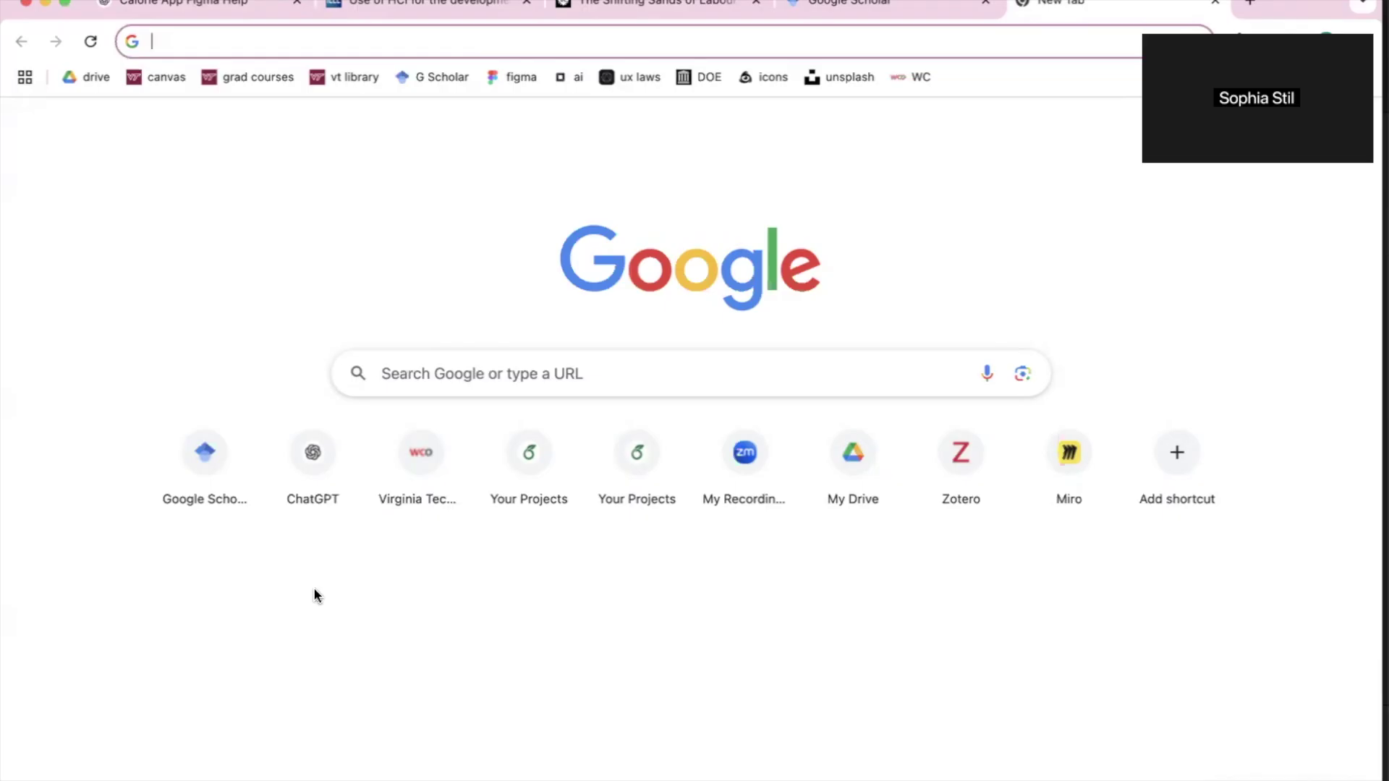
Step: Go to zotero.org and download Zotero 7 for Mac
{"action": "type", "text": "zo"}
{"action": "key", "text": "Return"}
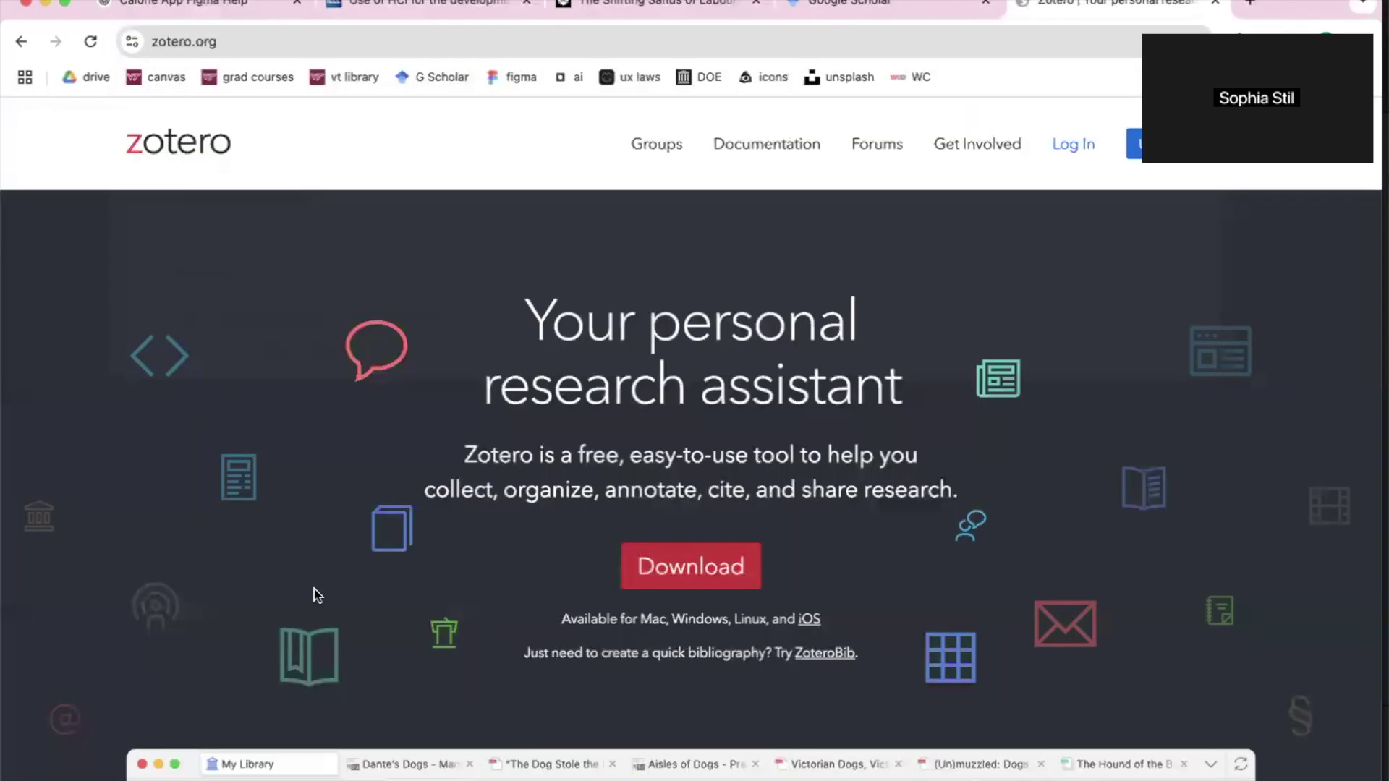
{"action": "left_click", "coordinate": [680, 577]}
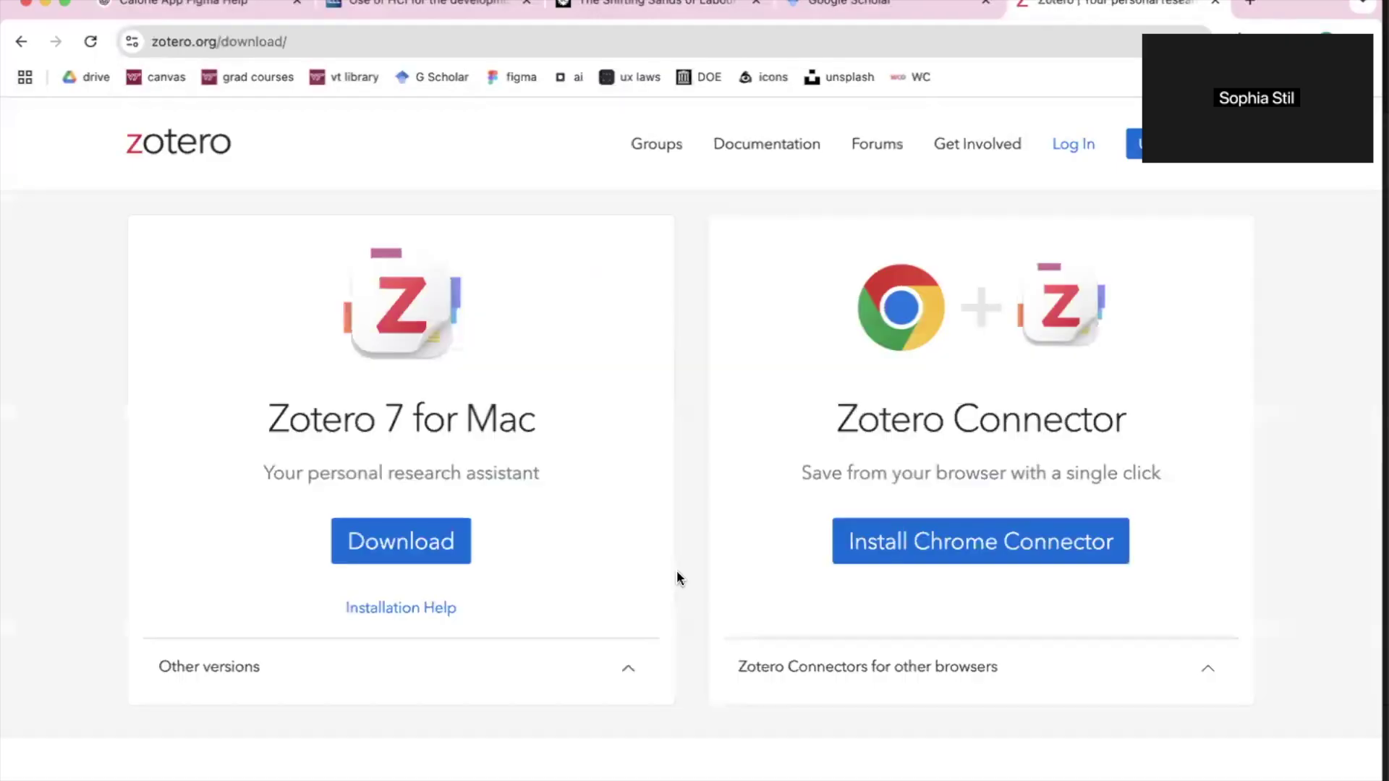
{"action": "left_click", "coordinate": [410, 543]}
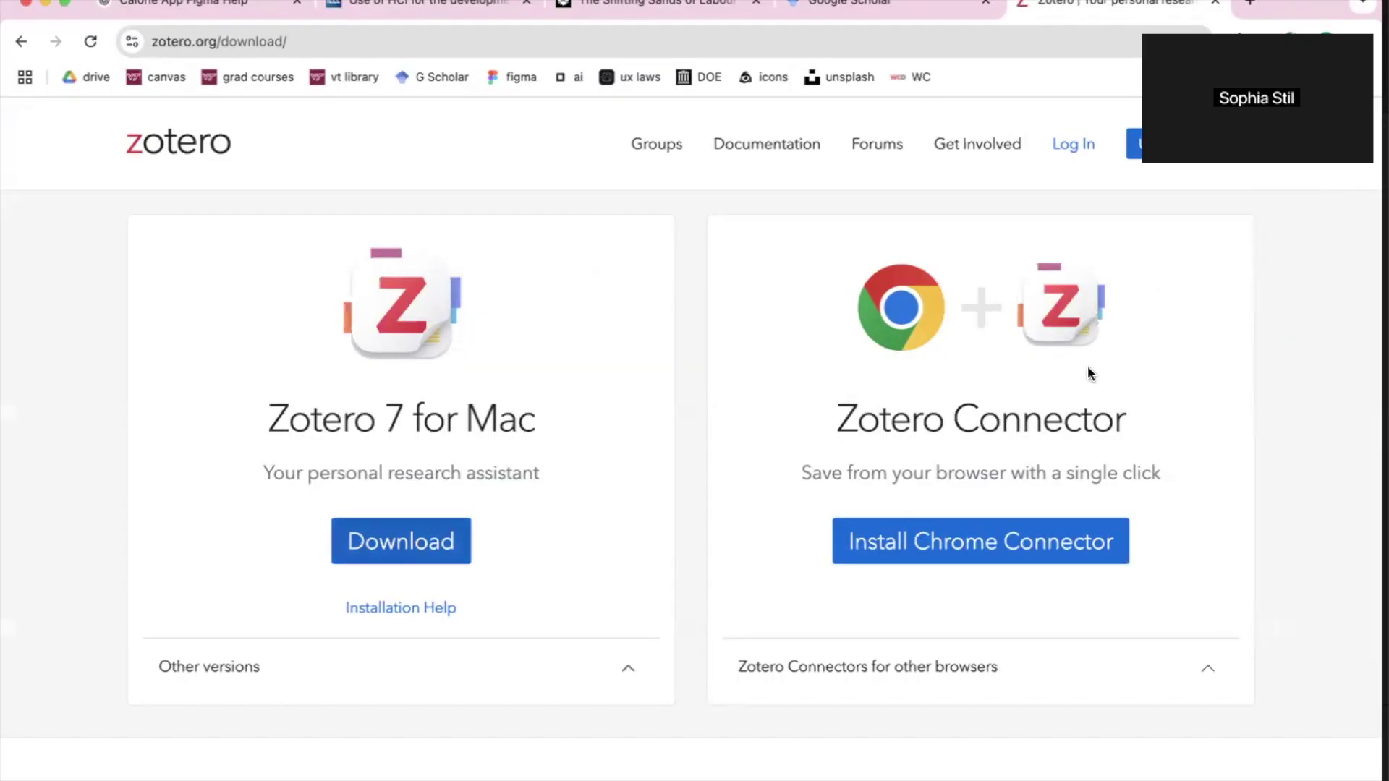
Step: Install the Zotero Connector extension for Chrome from the Chrome Web Store and dismiss the notification
{"action": "left_click", "coordinate": [904, 541]}
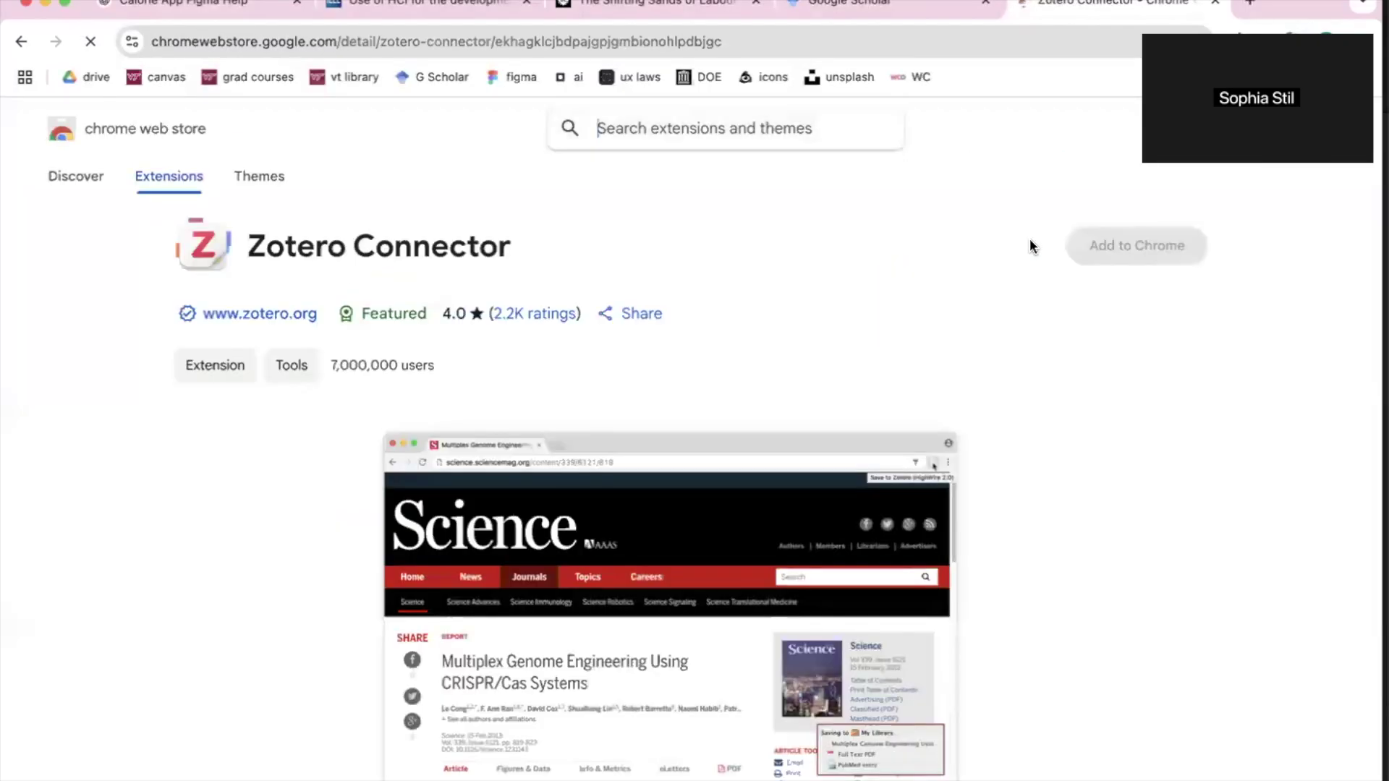
{"action": "left_click", "coordinate": [1104, 250]}
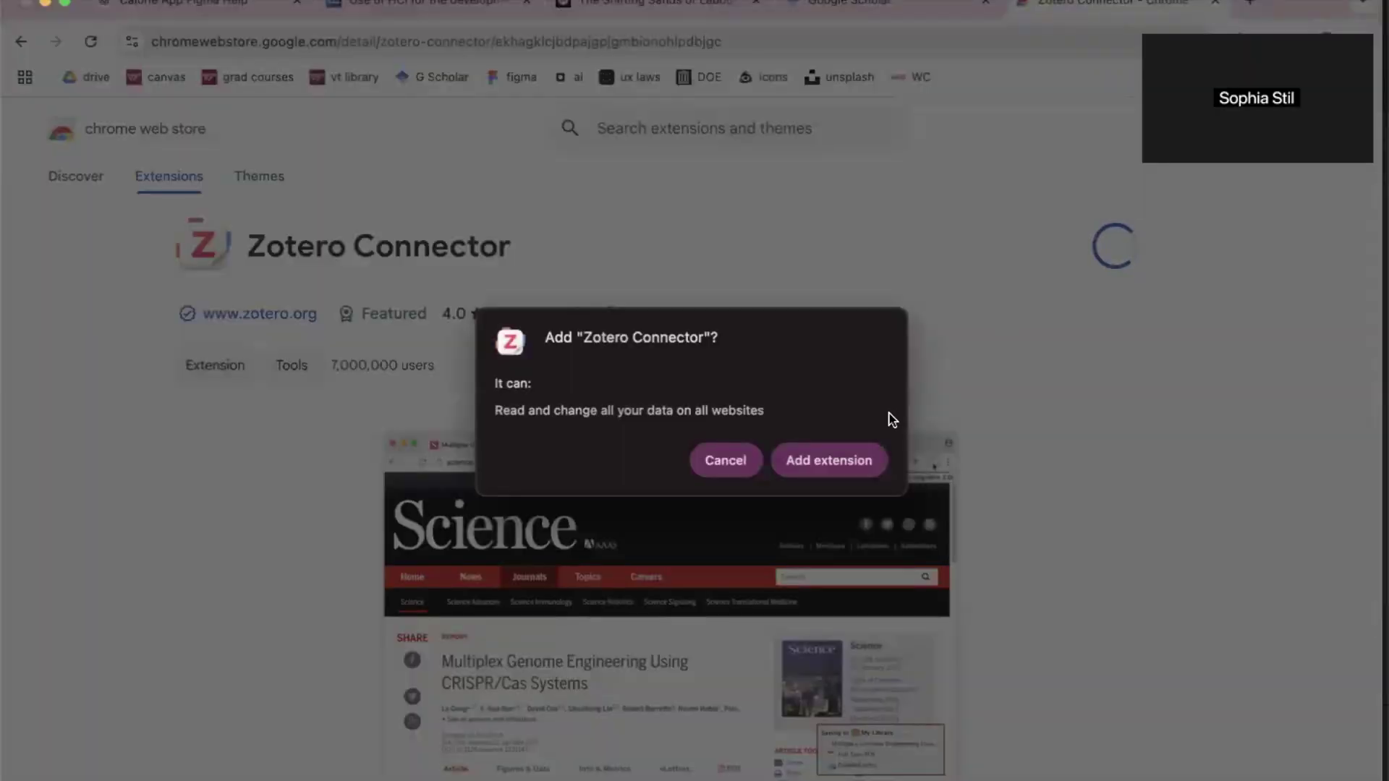
{"action": "left_click", "coordinate": [832, 463]}
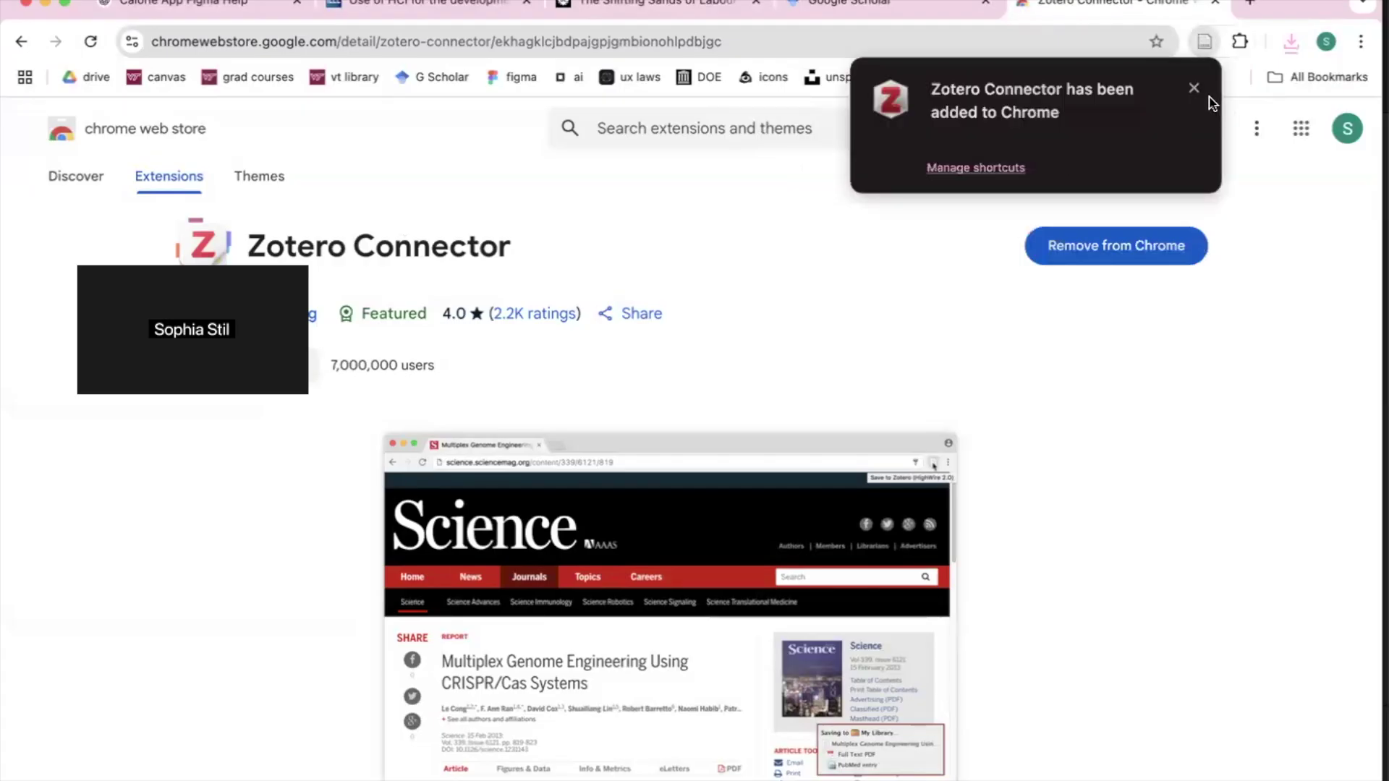
{"action": "left_click", "coordinate": [1194, 88]}
Step: Open the downloaded Zotero-7.0.15.dmg and copy Zotero into the Applications folder
{"action": "left_click", "coordinate": [1291, 44]}
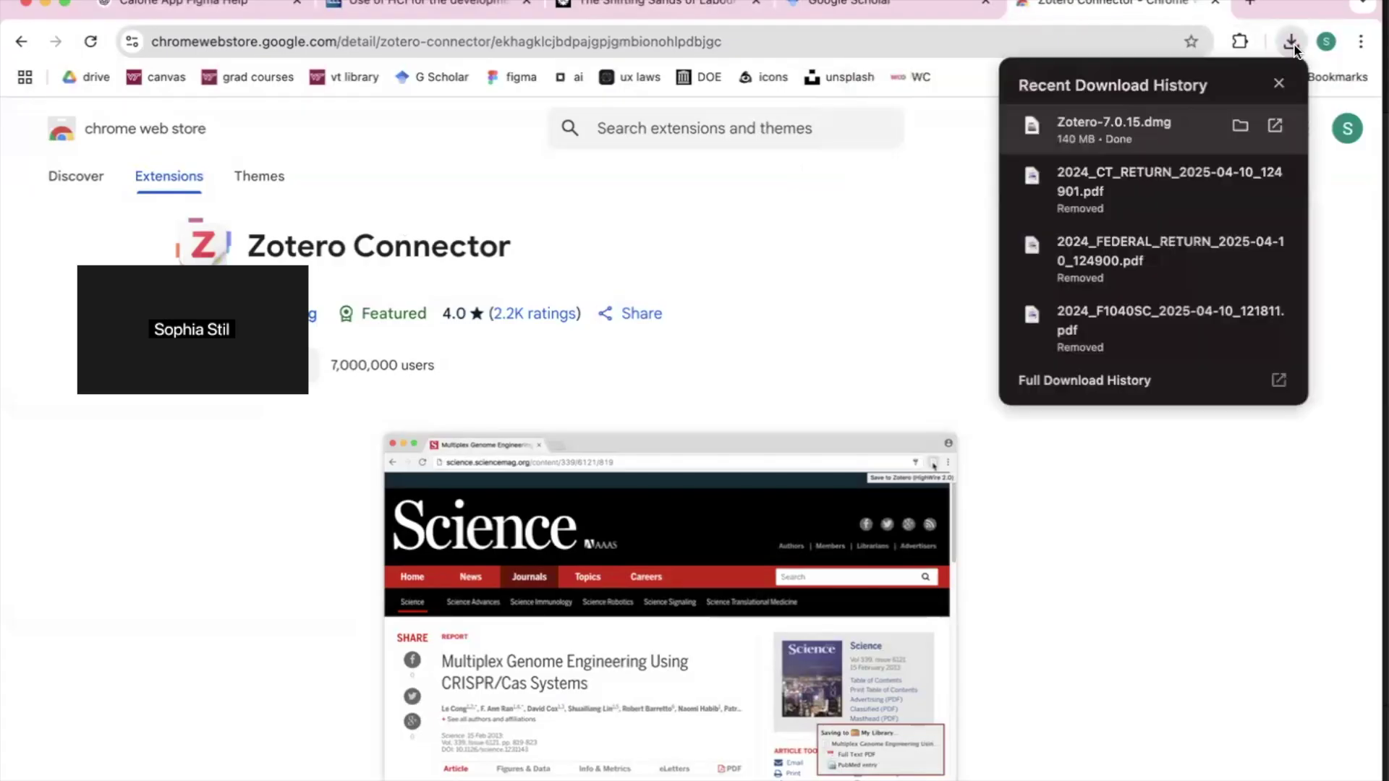
{"action": "left_click", "coordinate": [1125, 127]}
{"action": "left_click_drag", "start_coordinate": [296, 206], "coordinate": [478, 189]}
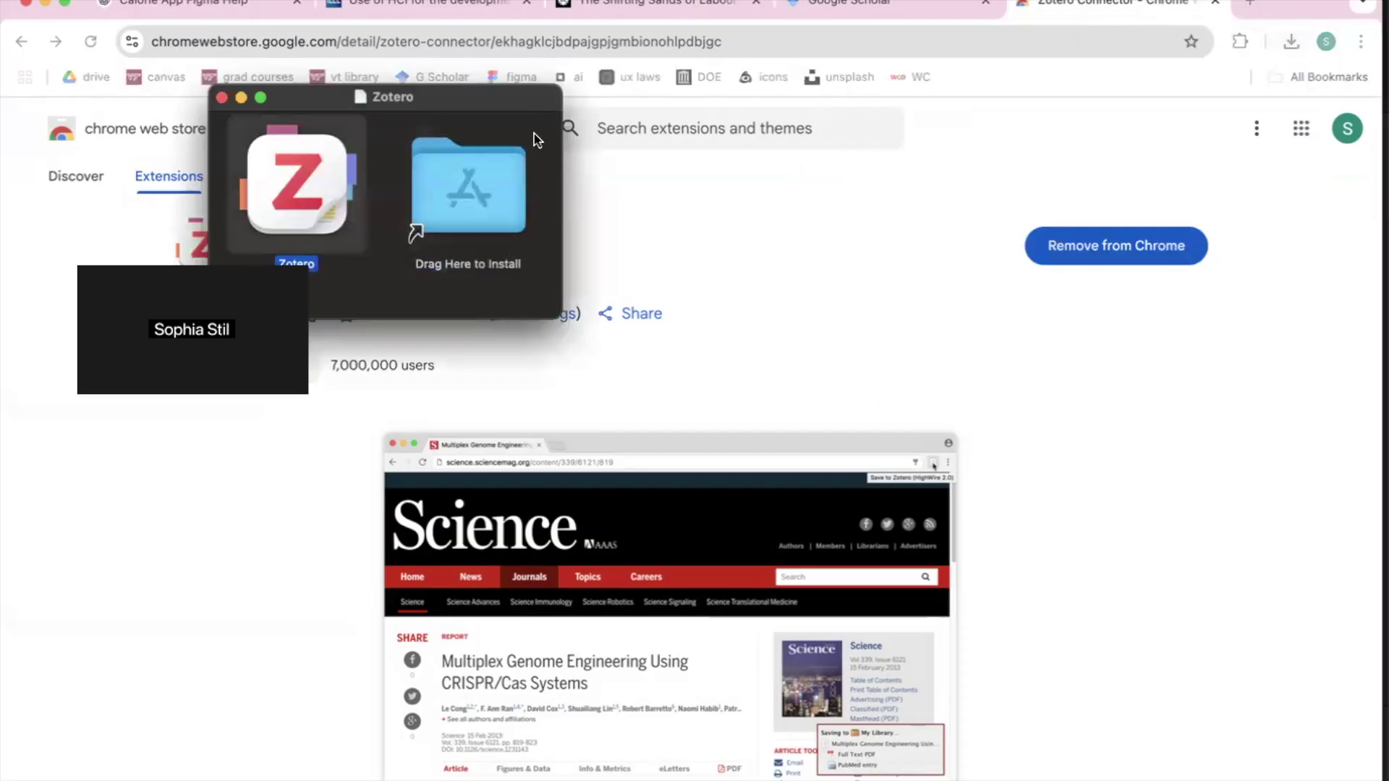
{"action": "left_click_drag", "start_coordinate": [460, 104], "coordinate": [1197, 99]}
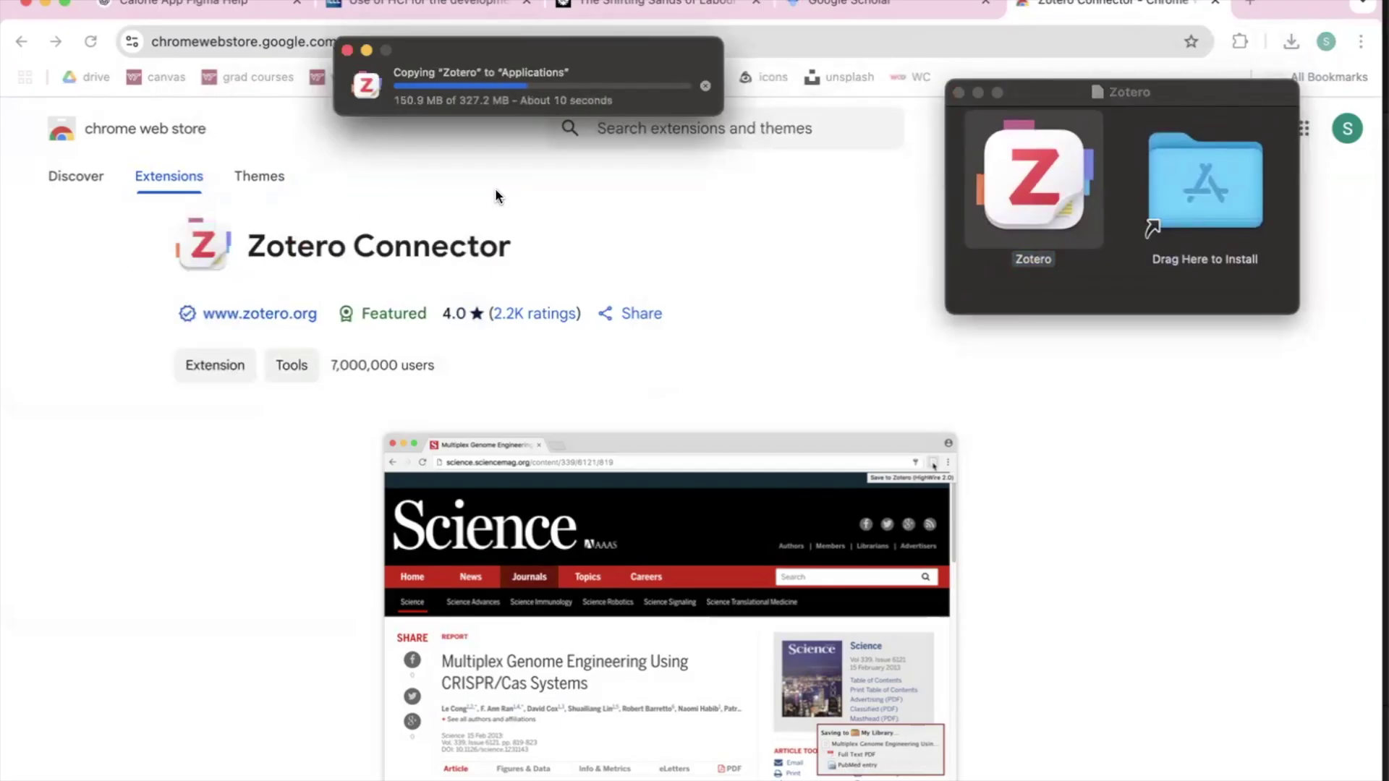
Step: Switch to Notes and highlight the "defaults write org.zotero.zotero extensions.zotero.httpServer.enabled -bool true" command in the Demo note, then return to the browser
{"action": "mouse_move", "coordinate": [480, 763]}
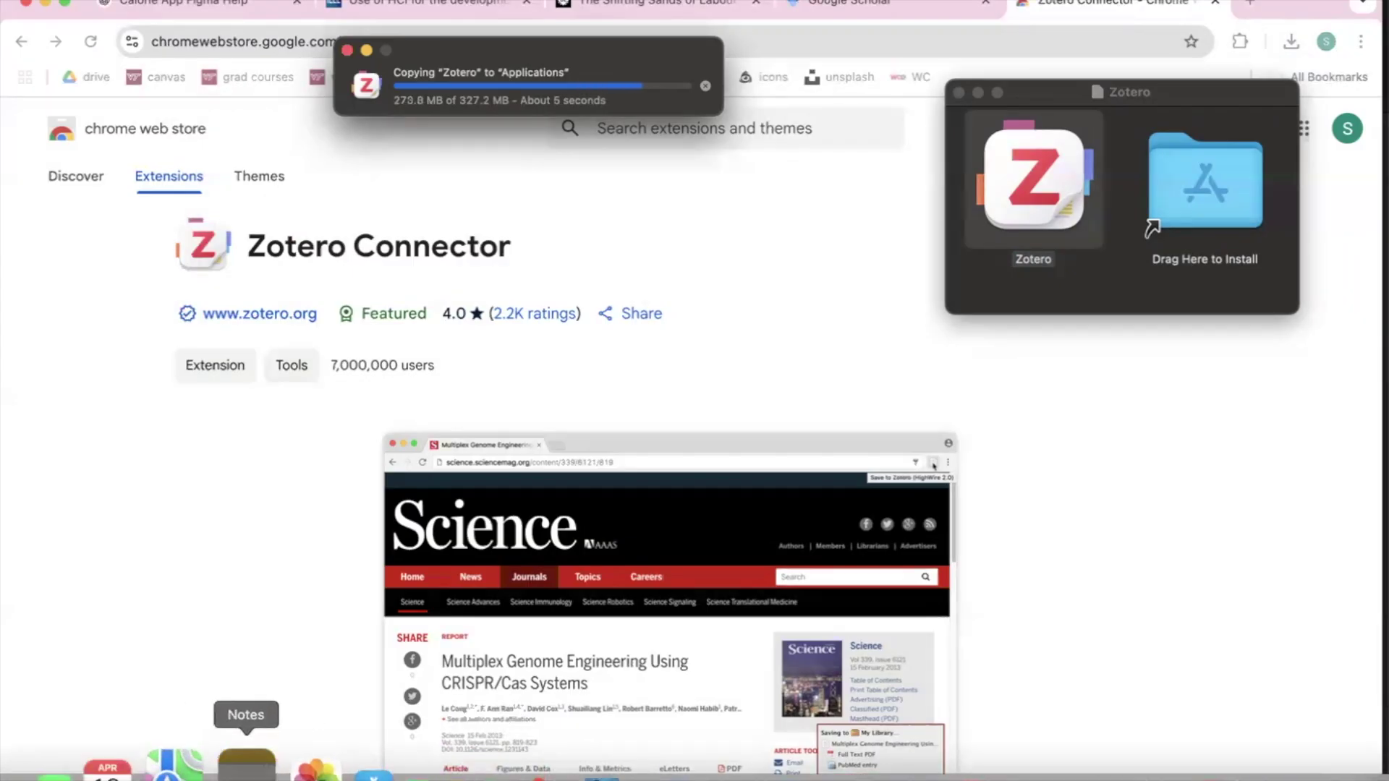
{"action": "left_click", "coordinate": [245, 764]}
{"action": "left_click_drag", "start_coordinate": [1165, 167], "coordinate": [675, 171]}
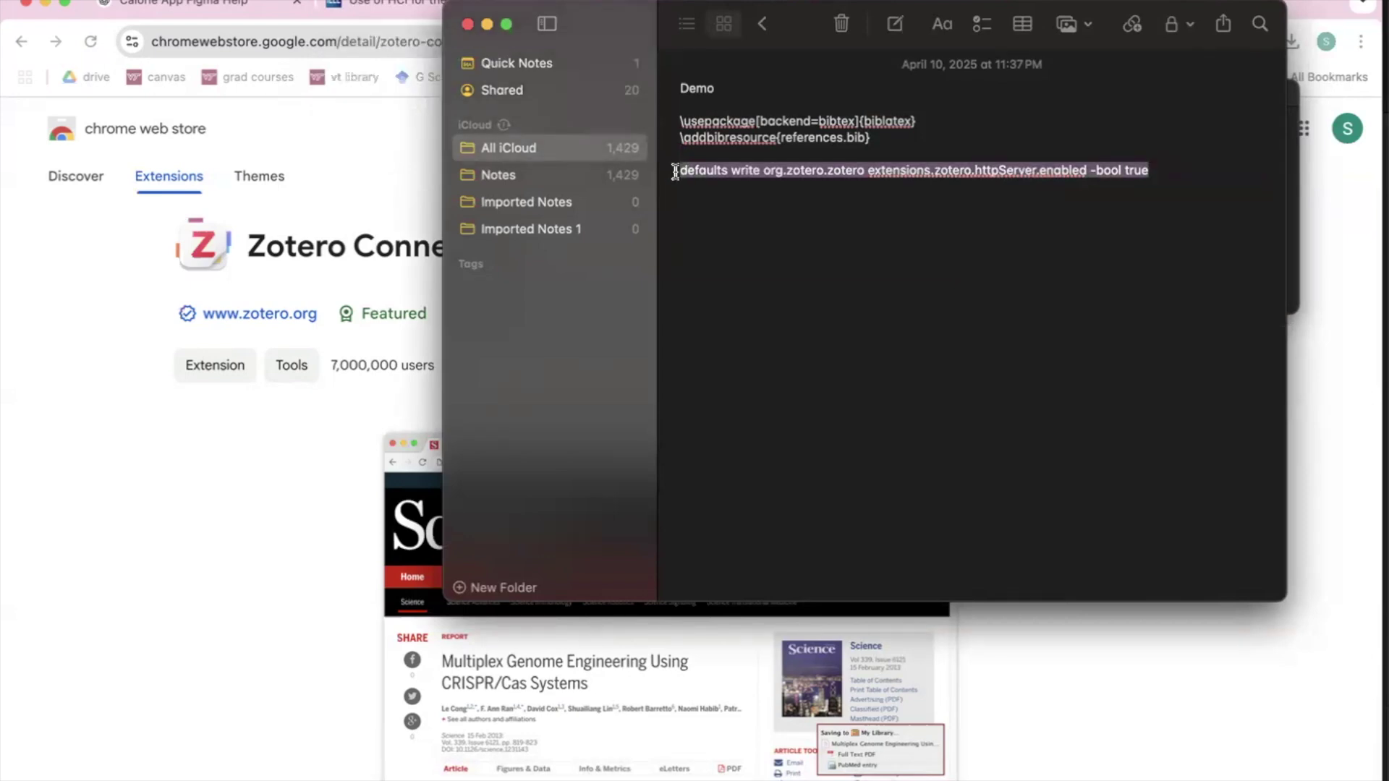
{"action": "left_click", "coordinate": [276, 486]}
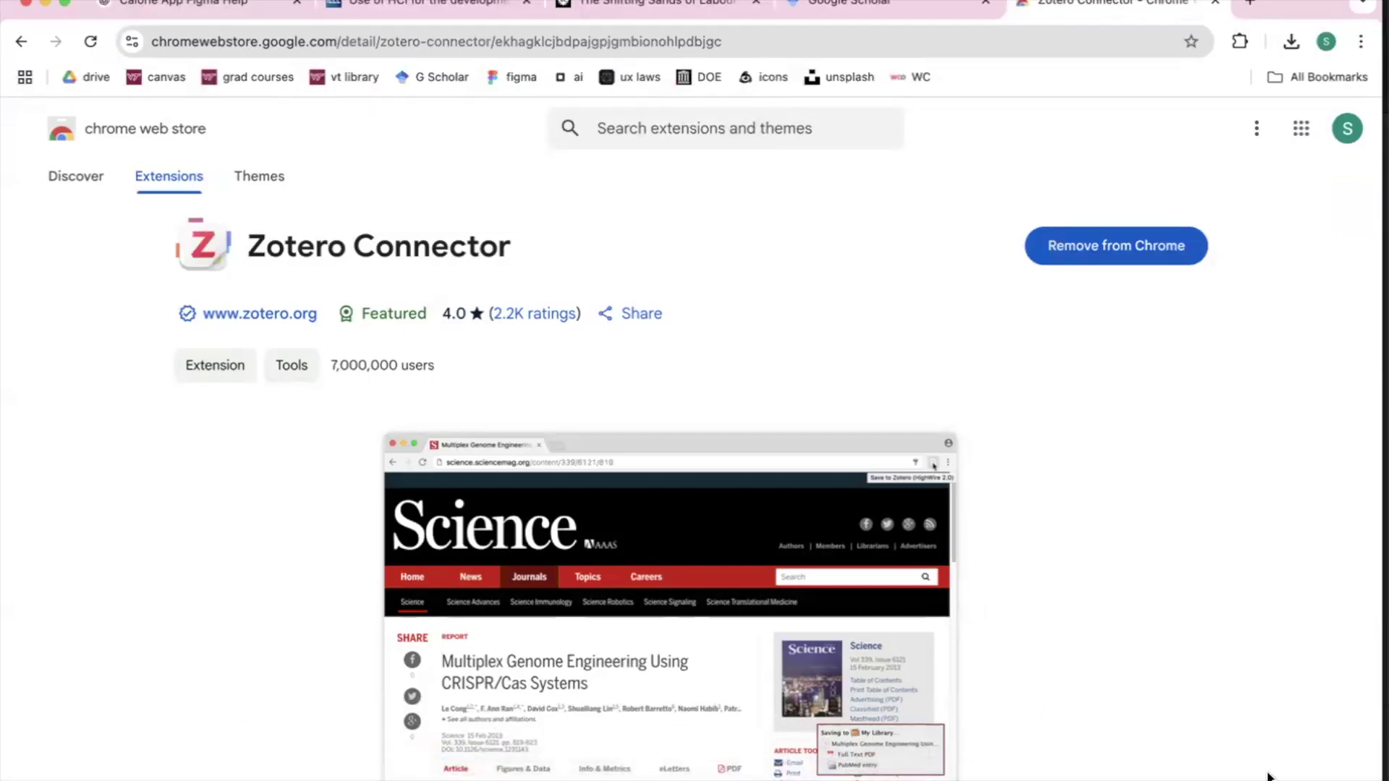
Step: Launch Zotero from the Applications folder and reposition its window over the browser
{"action": "left_click", "coordinate": [1228, 764]}
{"action": "scroll", "coordinate": [1094, 696], "scroll_direction": "down", "scroll_amount": 5}
{"action": "left_click", "coordinate": [1190, 763]}
{"action": "scroll", "coordinate": [1148, 605], "scroll_direction": "down", "scroll_amount": 10}
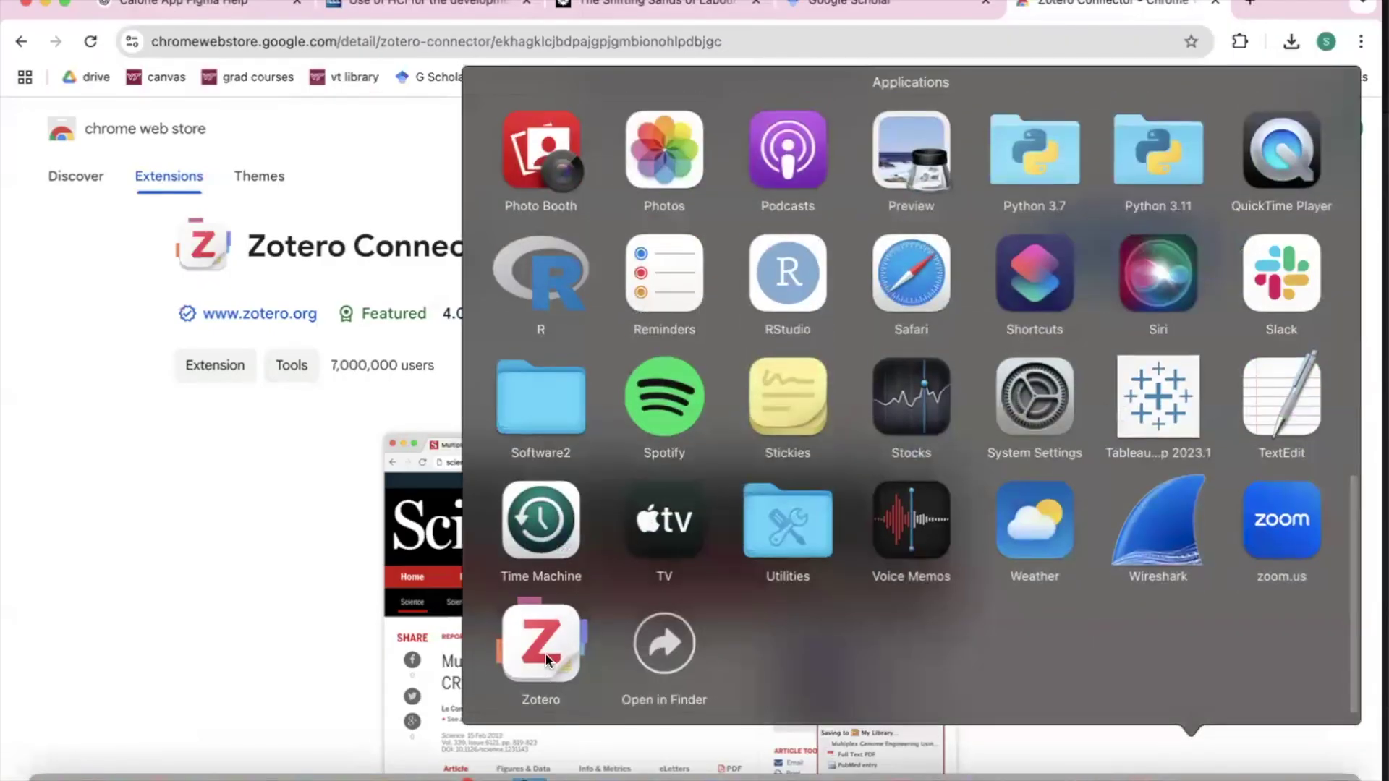
{"action": "left_click", "coordinate": [547, 659]}
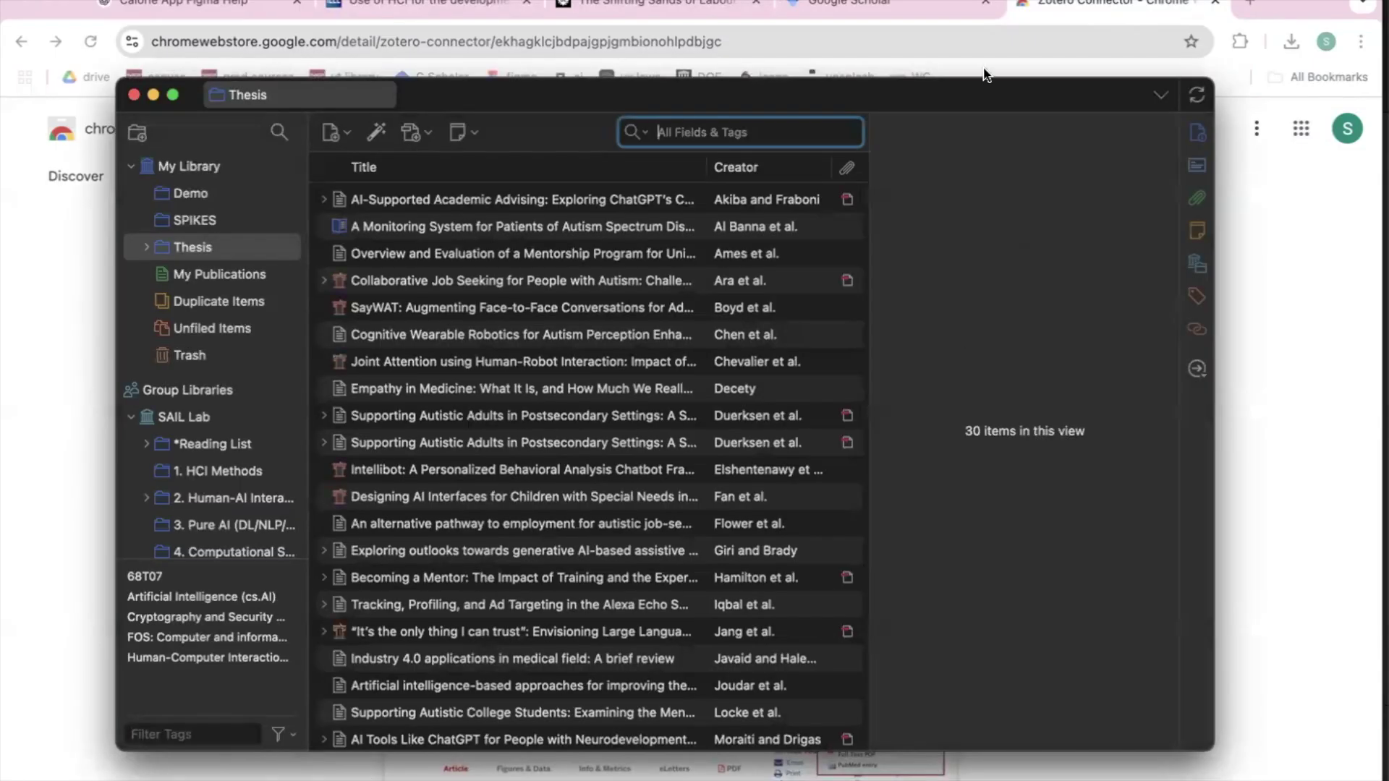
{"action": "left_click_drag", "start_coordinate": [1052, 90], "coordinate": [1134, 61]}
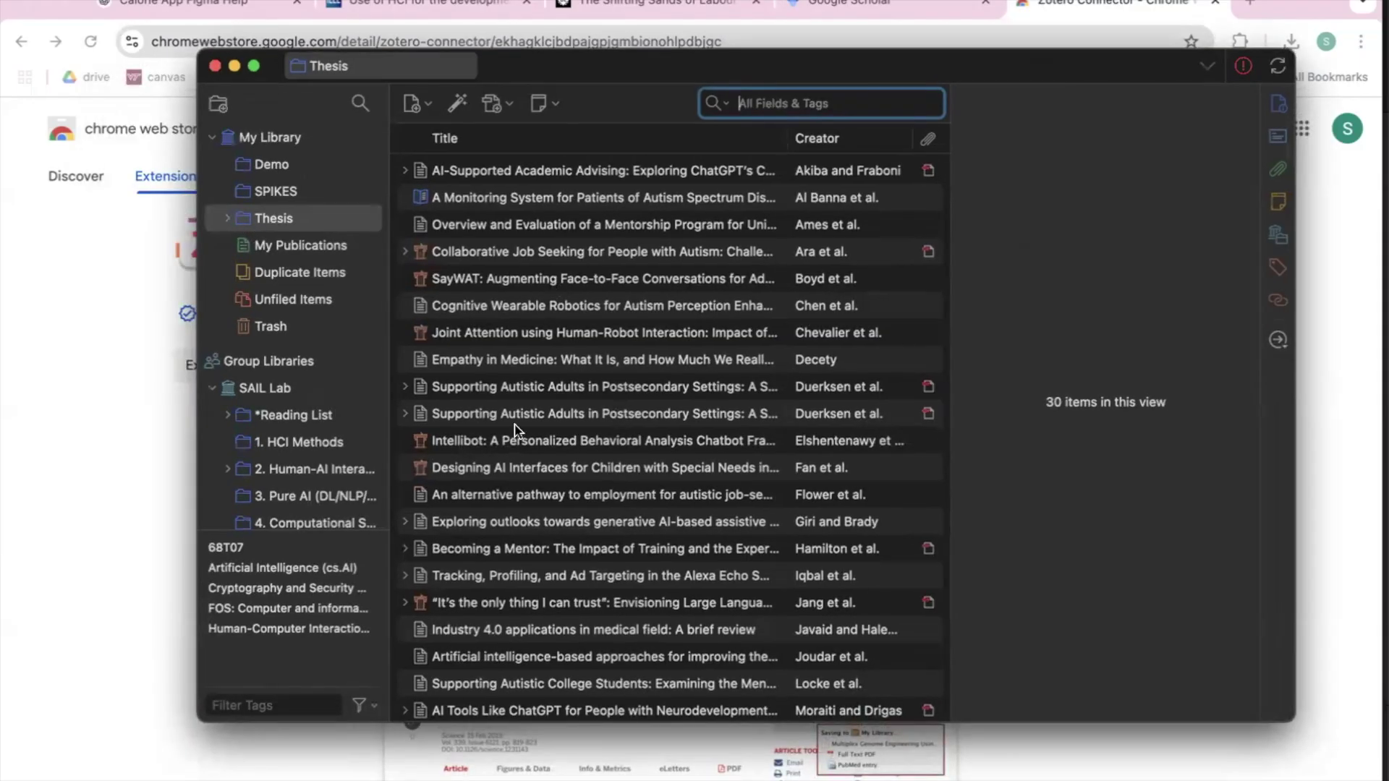
Step: Examine the details of the SayWAT and "Designing AI Interfaces for Children with Special Needs" papers in the Thesis collection
{"action": "scroll", "coordinate": [554, 289], "scroll_direction": "down", "scroll_amount": 1}
{"action": "scroll", "coordinate": [551, 288], "scroll_direction": "up", "scroll_amount": 1}
{"action": "left_click", "coordinate": [678, 276]}
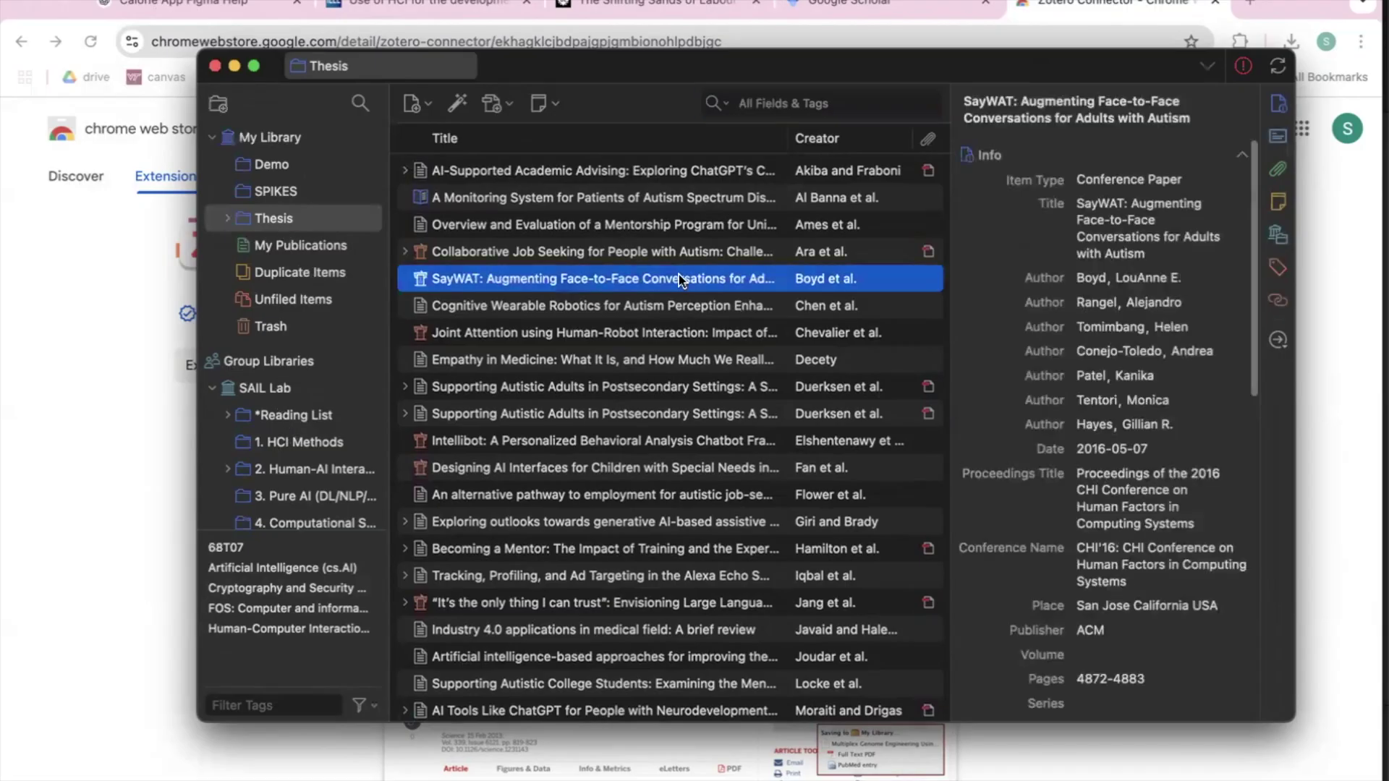
{"action": "scroll", "coordinate": [1079, 214], "scroll_direction": "down", "scroll_amount": 10}
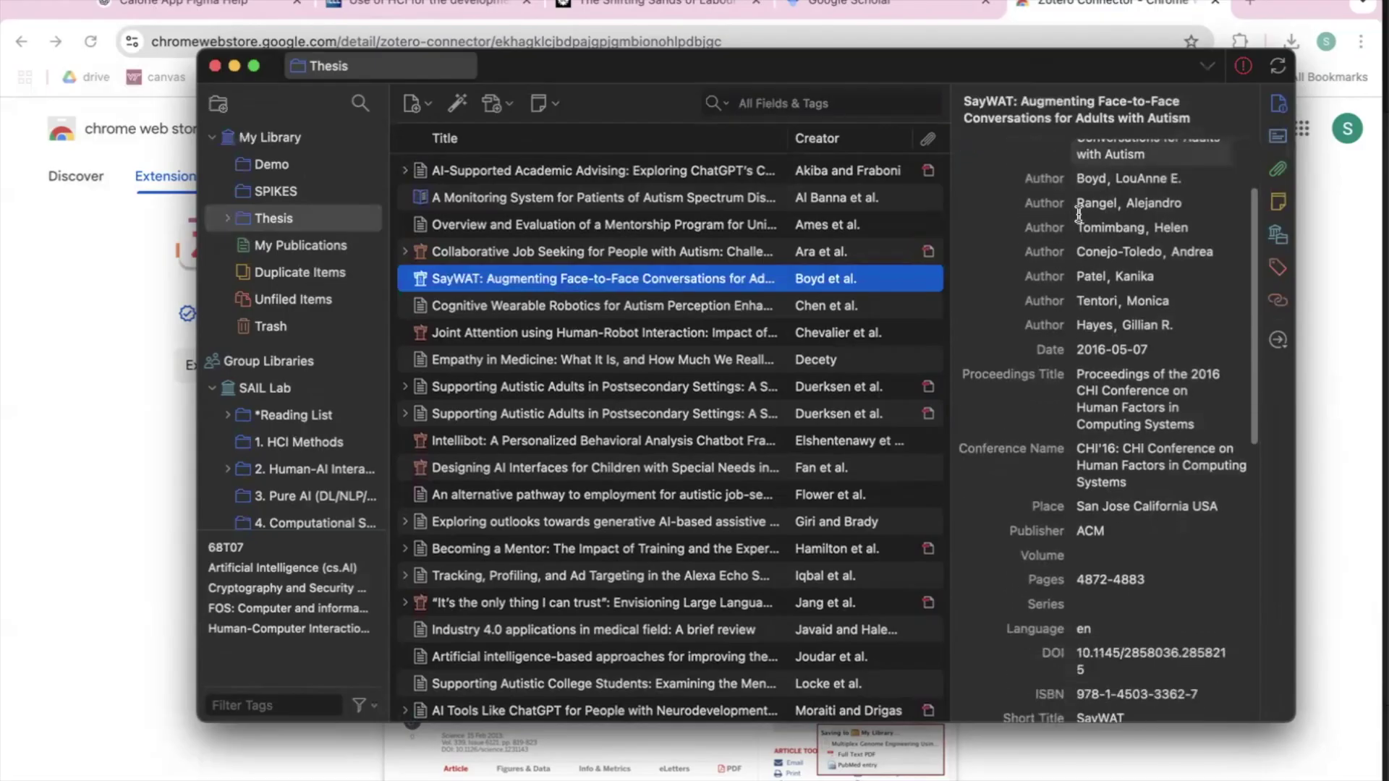
{"action": "left_click", "coordinate": [651, 473]}
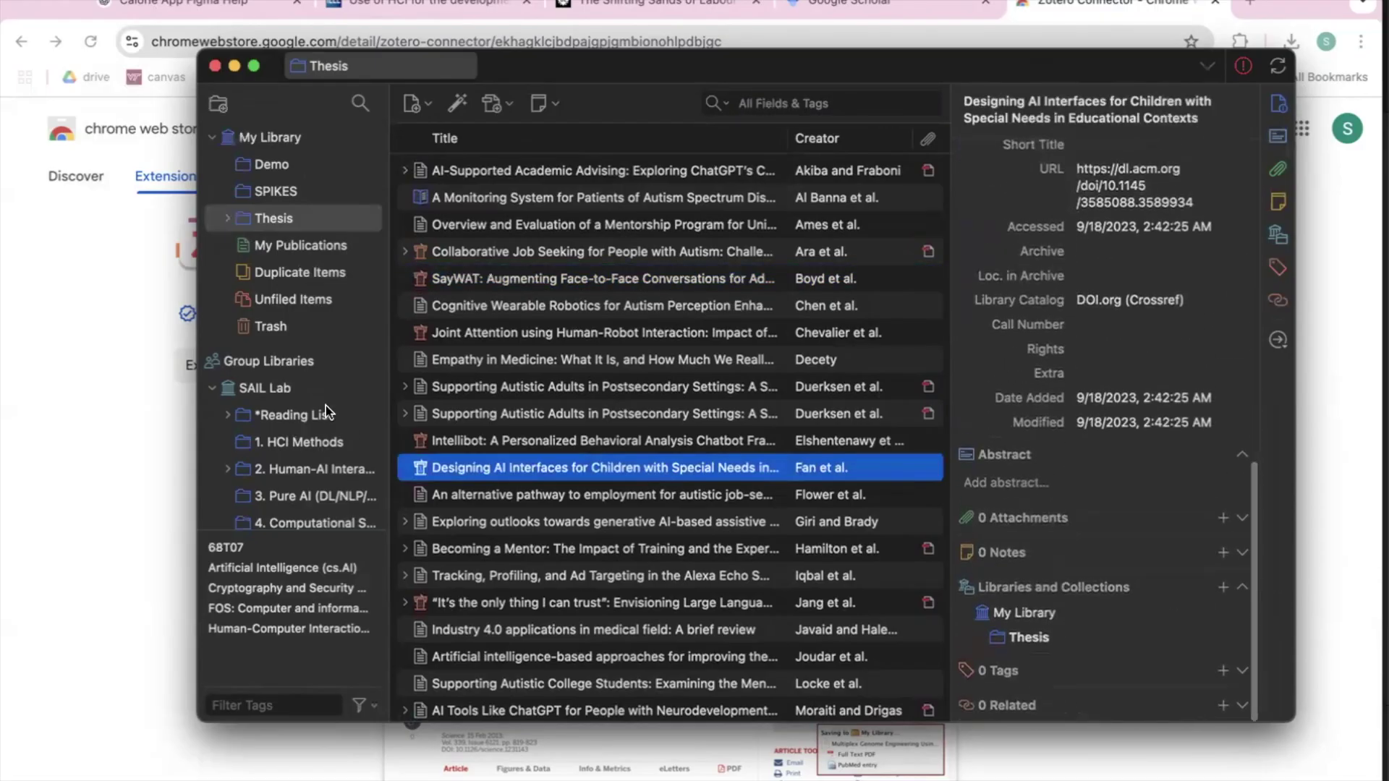
Step: Select the Demo collection and look over the new-item types and the add-by-identifier entry without adding anything
{"action": "left_click", "coordinate": [289, 165]}
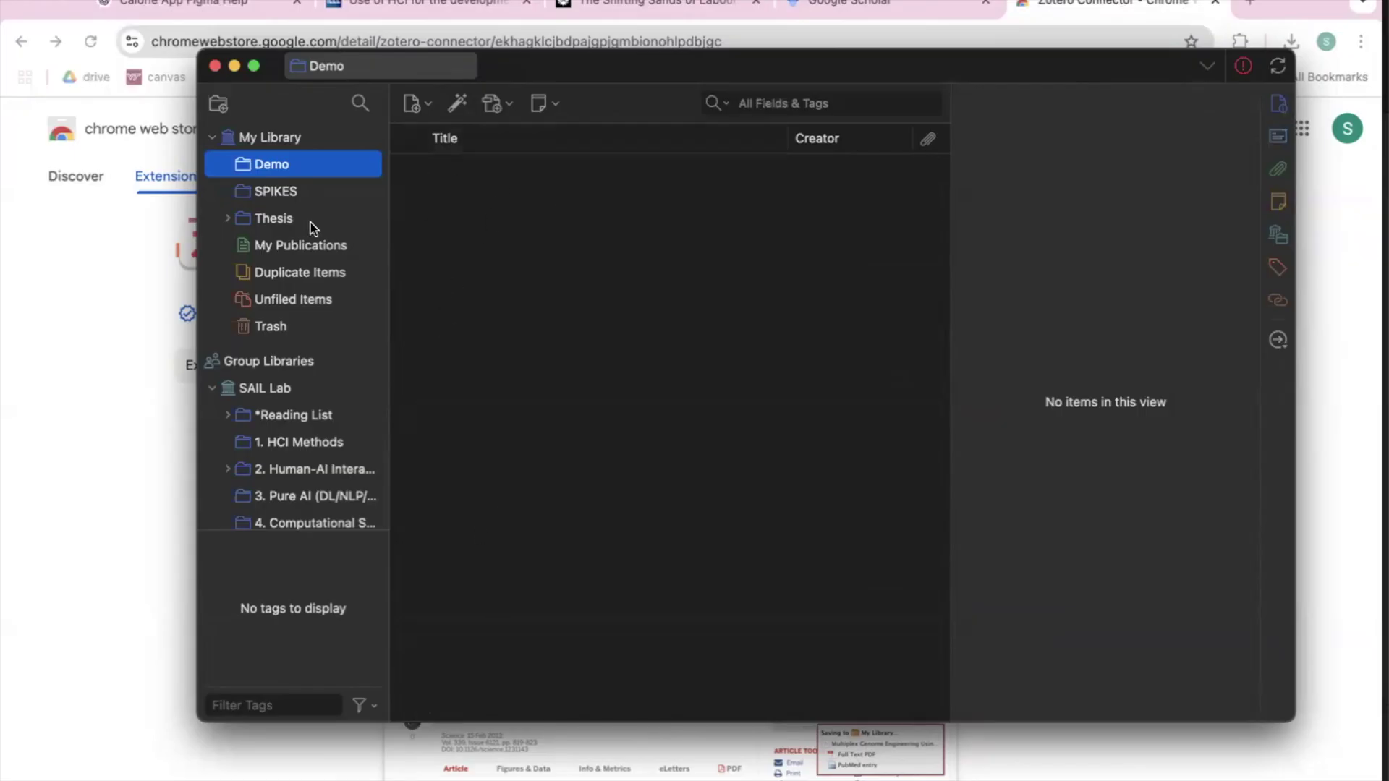
{"action": "left_click", "coordinate": [423, 109]}
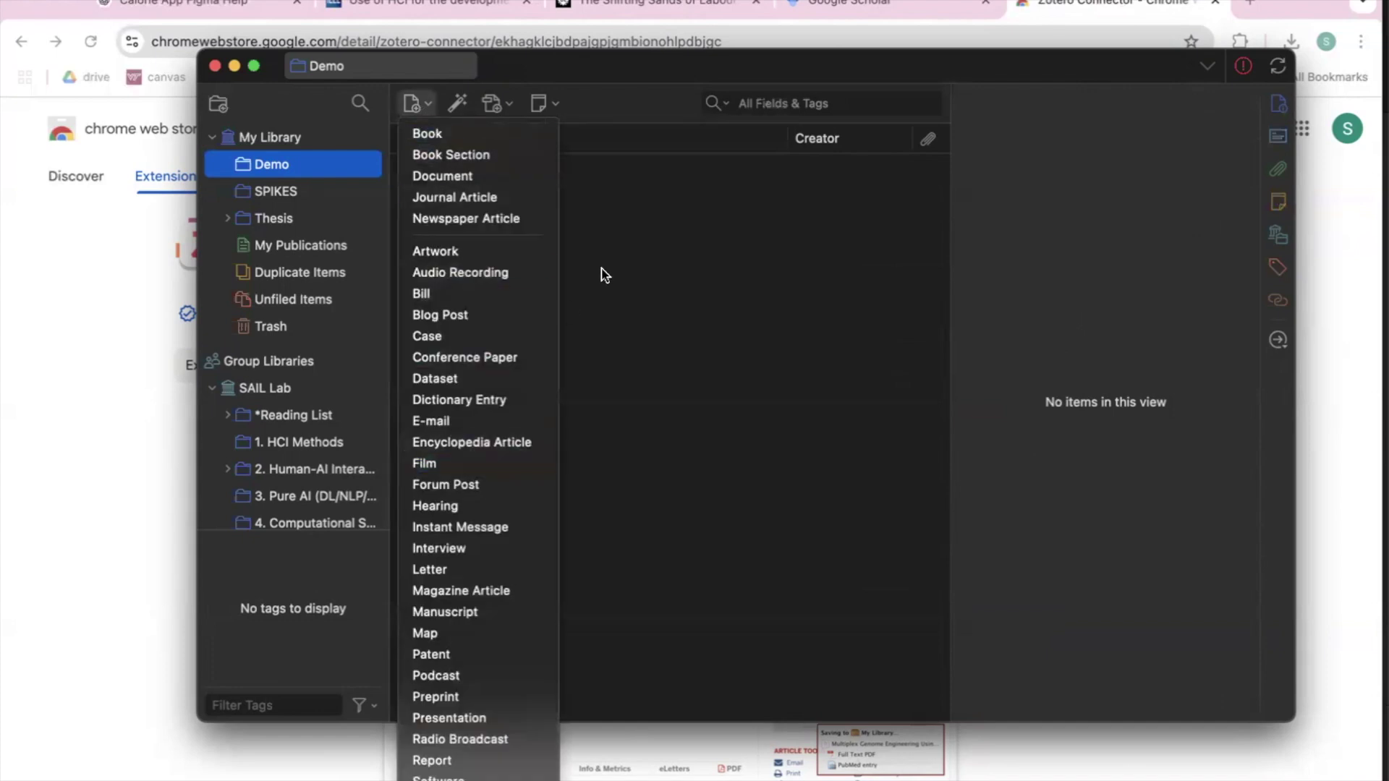
{"action": "left_click", "coordinate": [598, 232]}
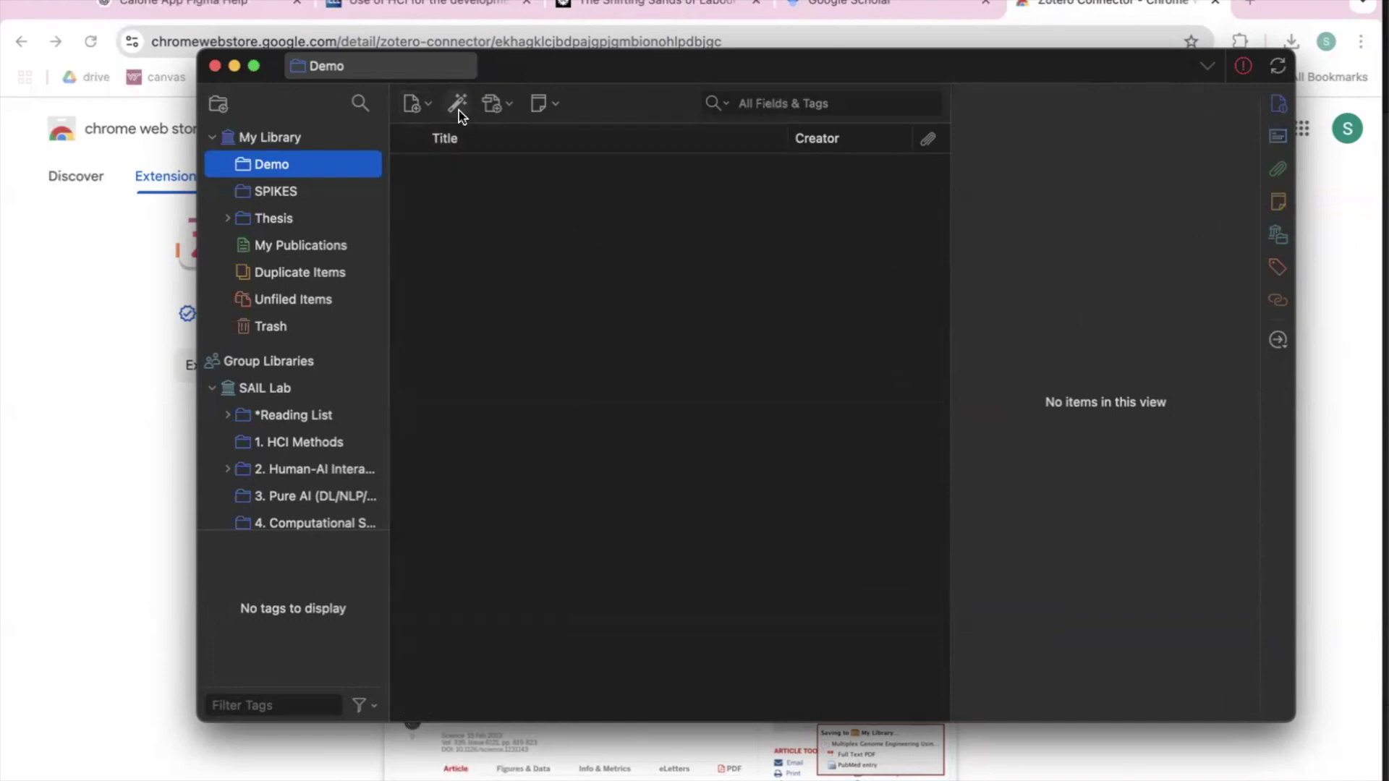
{"action": "left_click", "coordinate": [458, 103]}
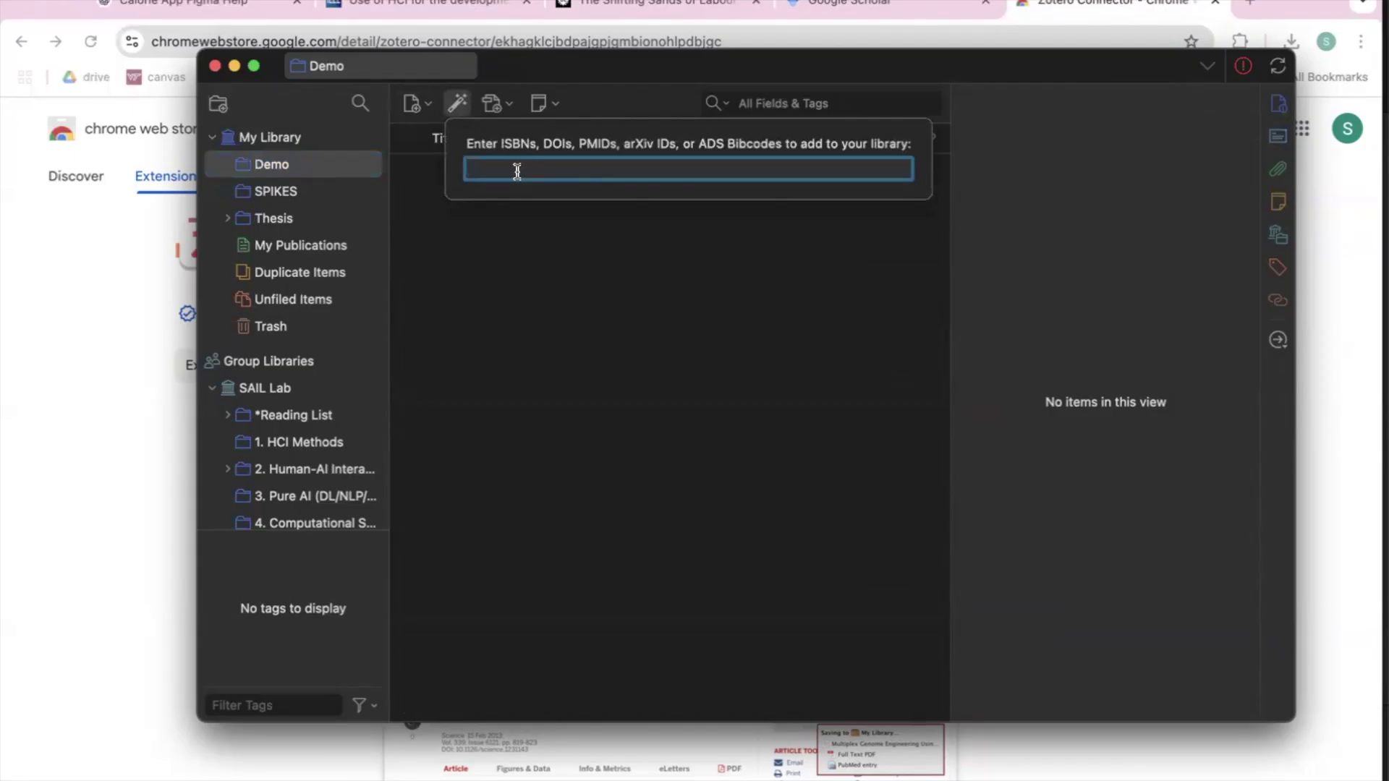
{"action": "left_click", "coordinate": [535, 242]}
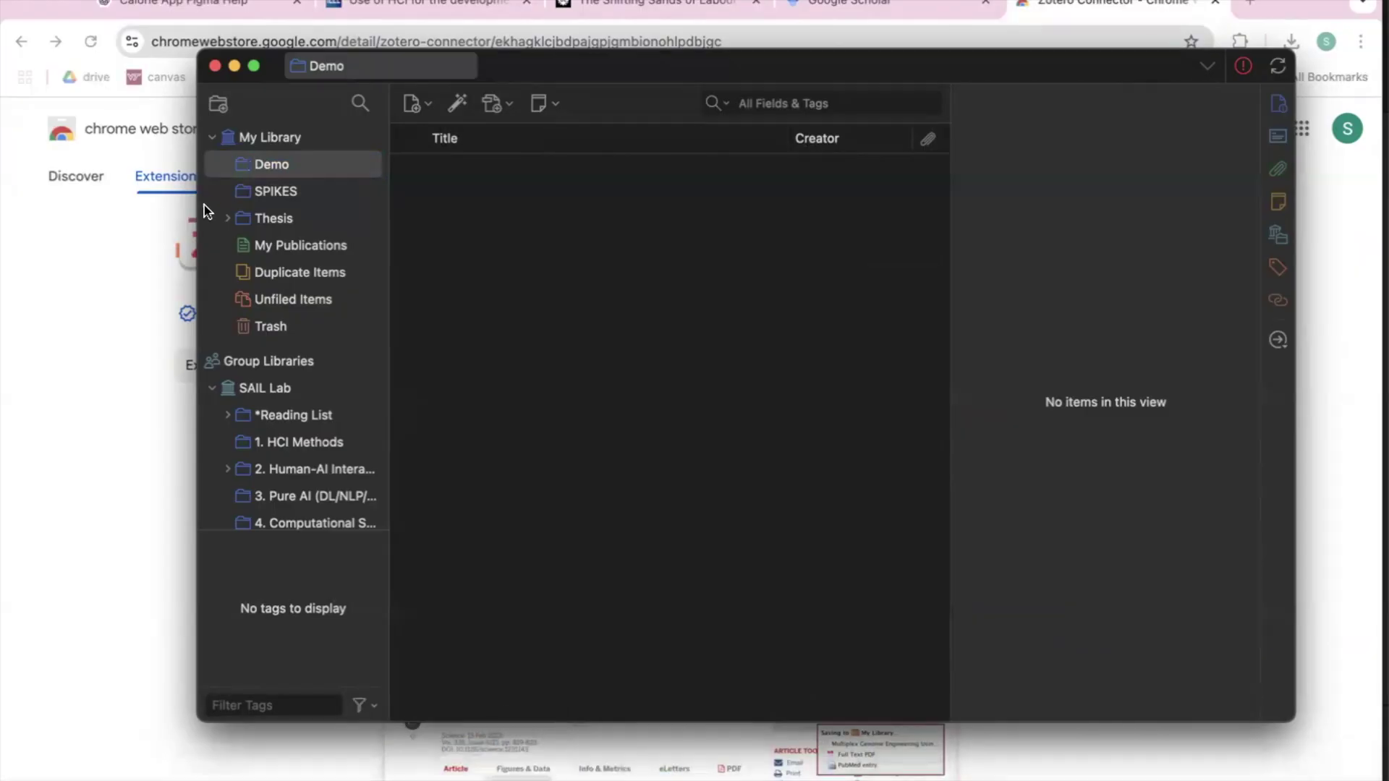
Step: Close Zotero and run "defaults write org.zotero.zotero extensions.zotero.httpServer.enabled -bool true" in Terminal
{"action": "left_click", "coordinate": [214, 66]}
{"action": "left_click_drag", "start_coordinate": [1146, 756], "coordinate": [1156, 711]}
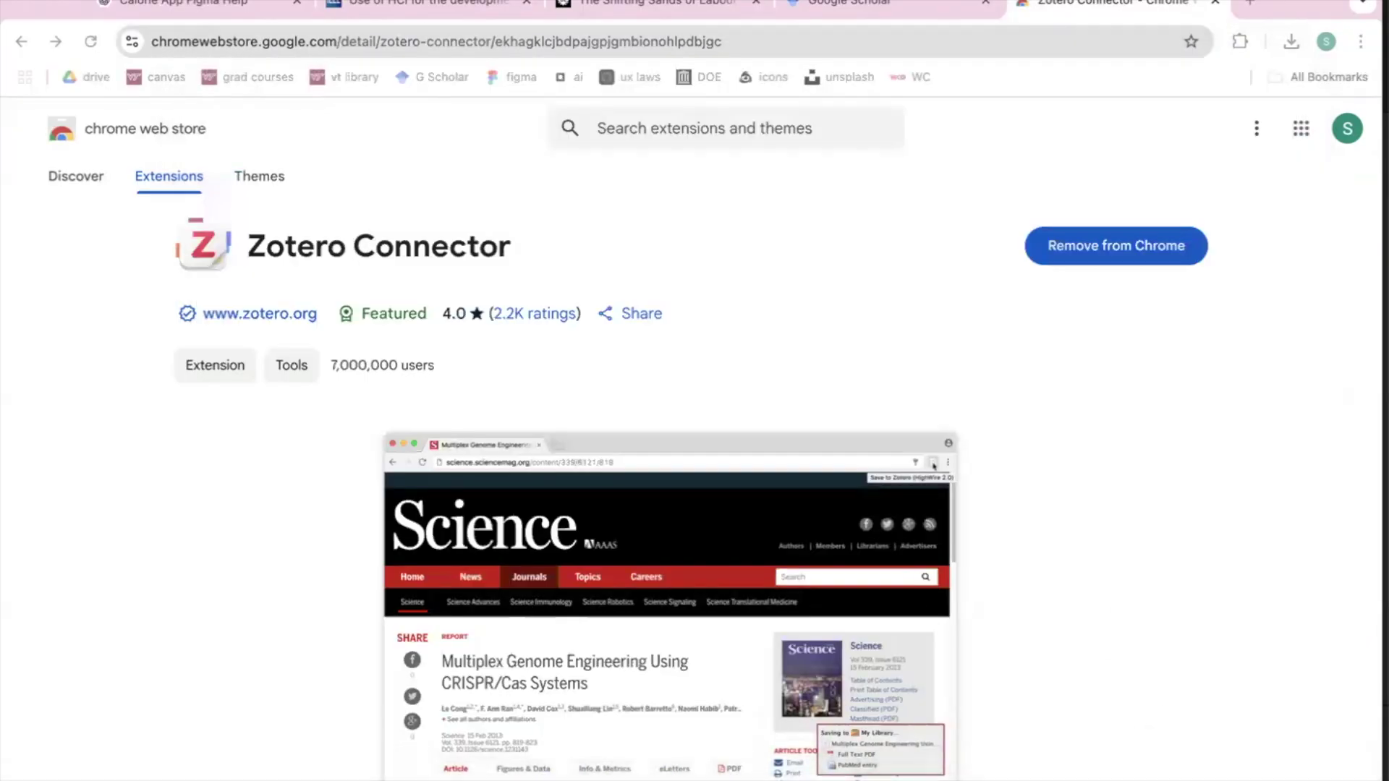
{"action": "left_click", "coordinate": [544, 766]}
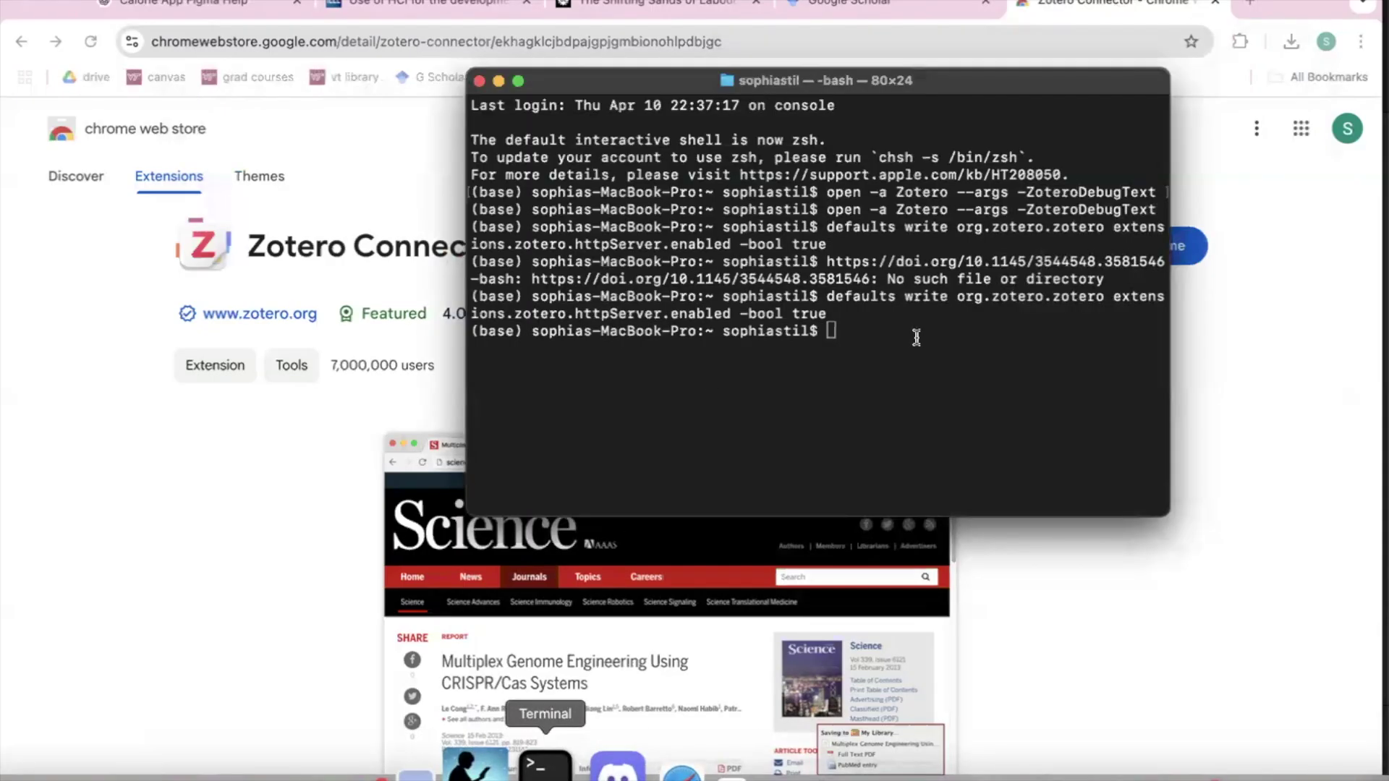
{"action": "key", "text": "Up"}
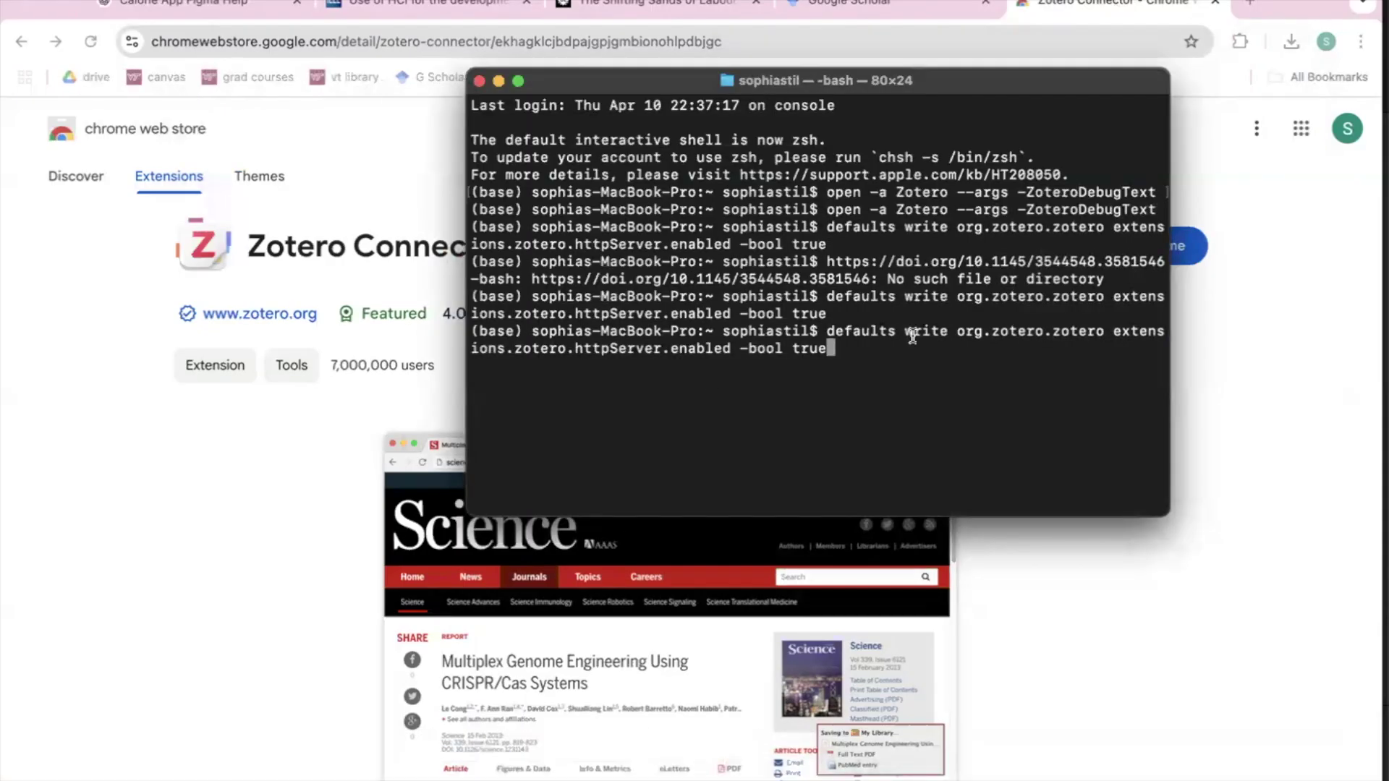
{"action": "key", "text": "Return"}
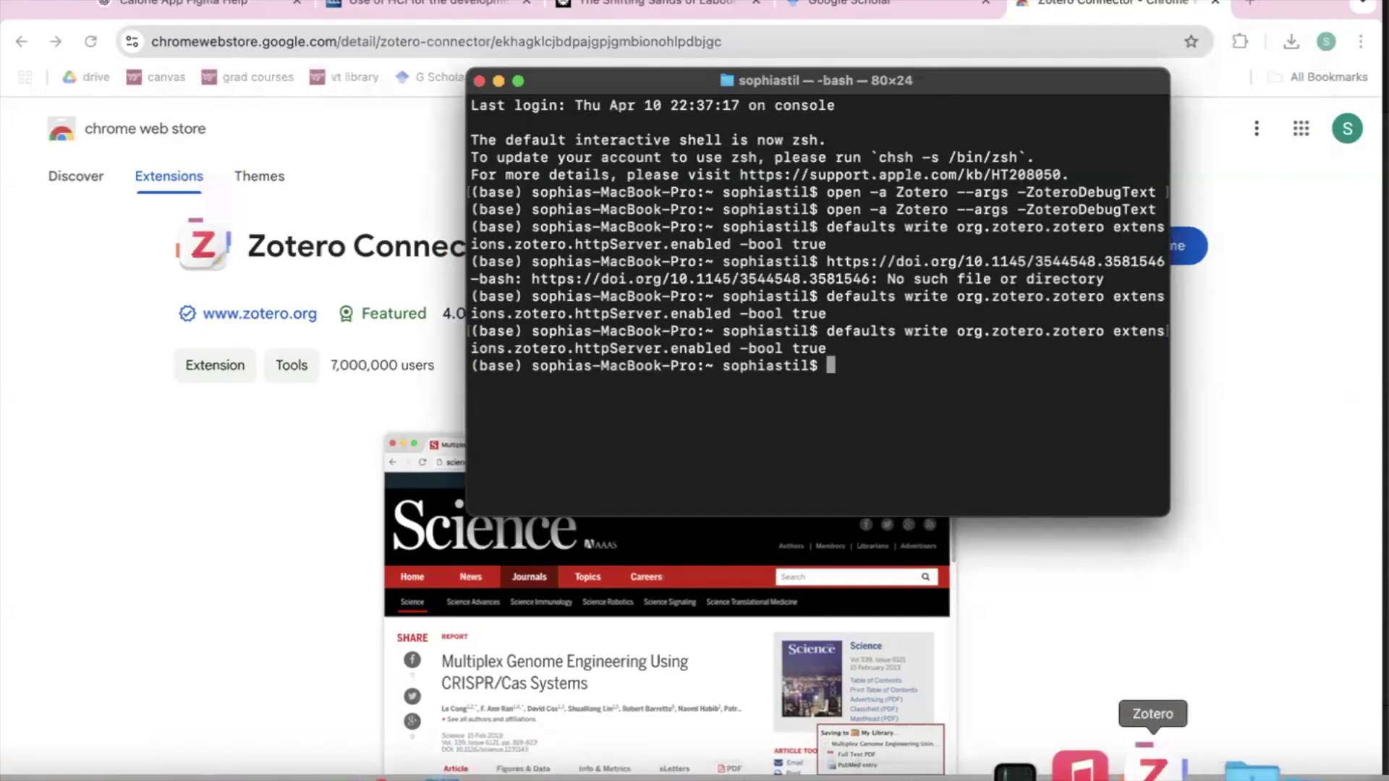
Step: Relaunch Zotero, and switch back to the Google Scholar page in Chrome
{"action": "left_click", "coordinate": [1154, 763]}
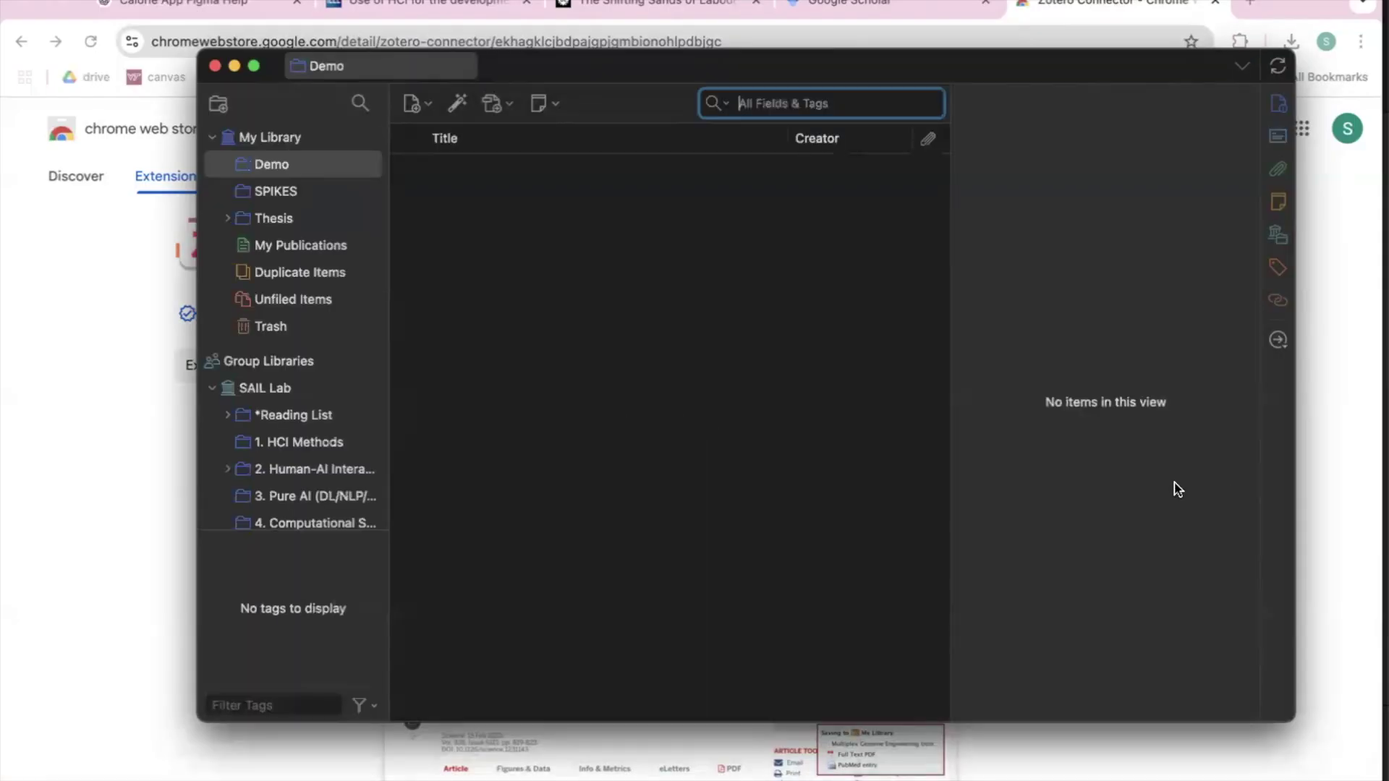
{"action": "left_click", "coordinate": [73, 406]}
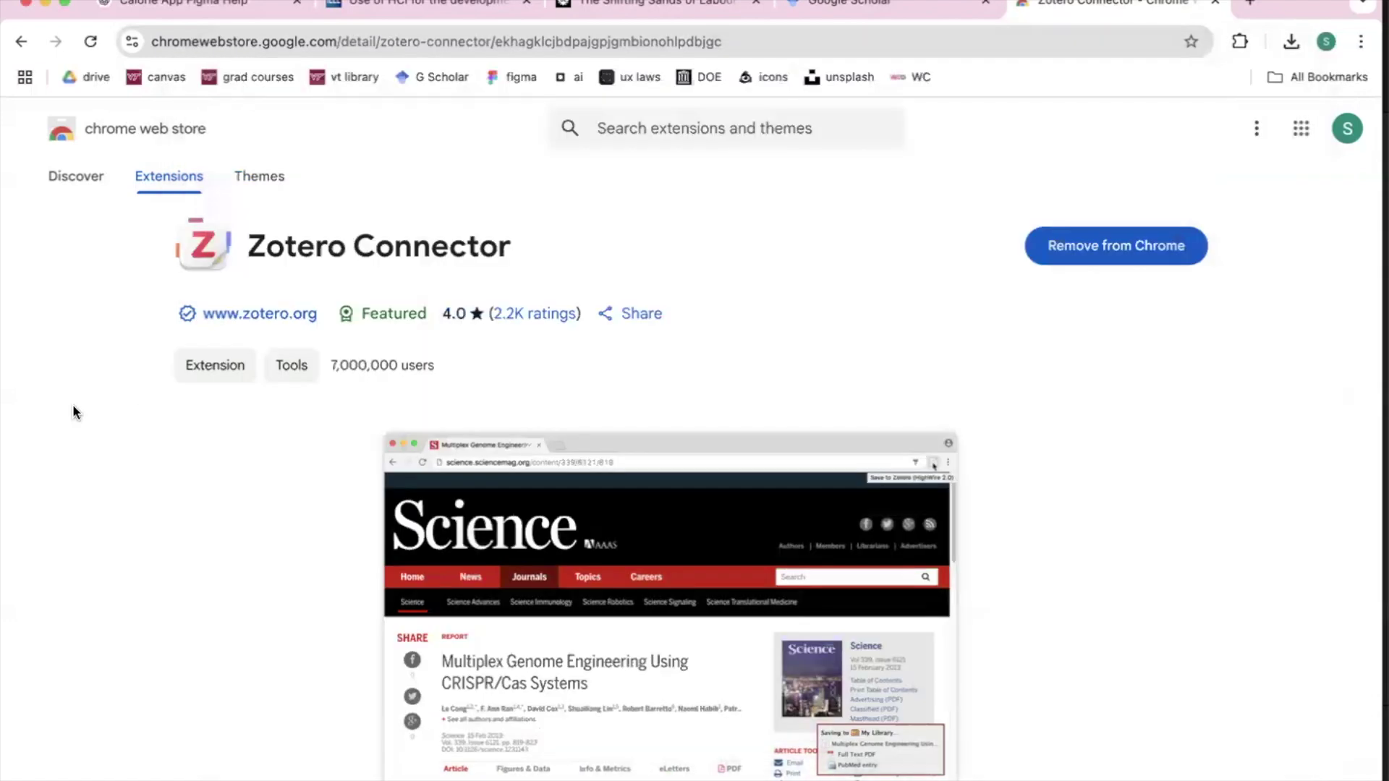
{"action": "left_click", "coordinate": [909, 9]}
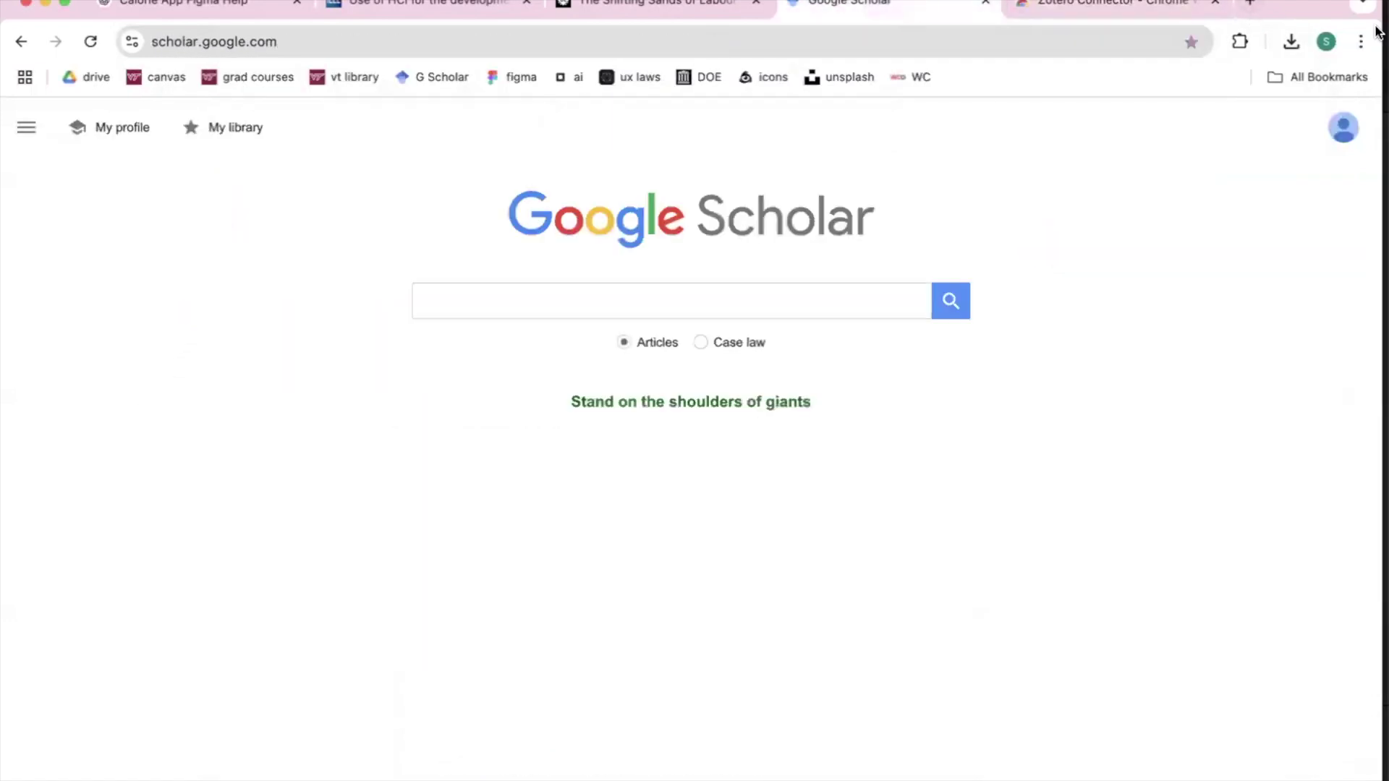
Step: Check the browser's list of extensions for Zotero Connector
{"action": "left_click", "coordinate": [1240, 42]}
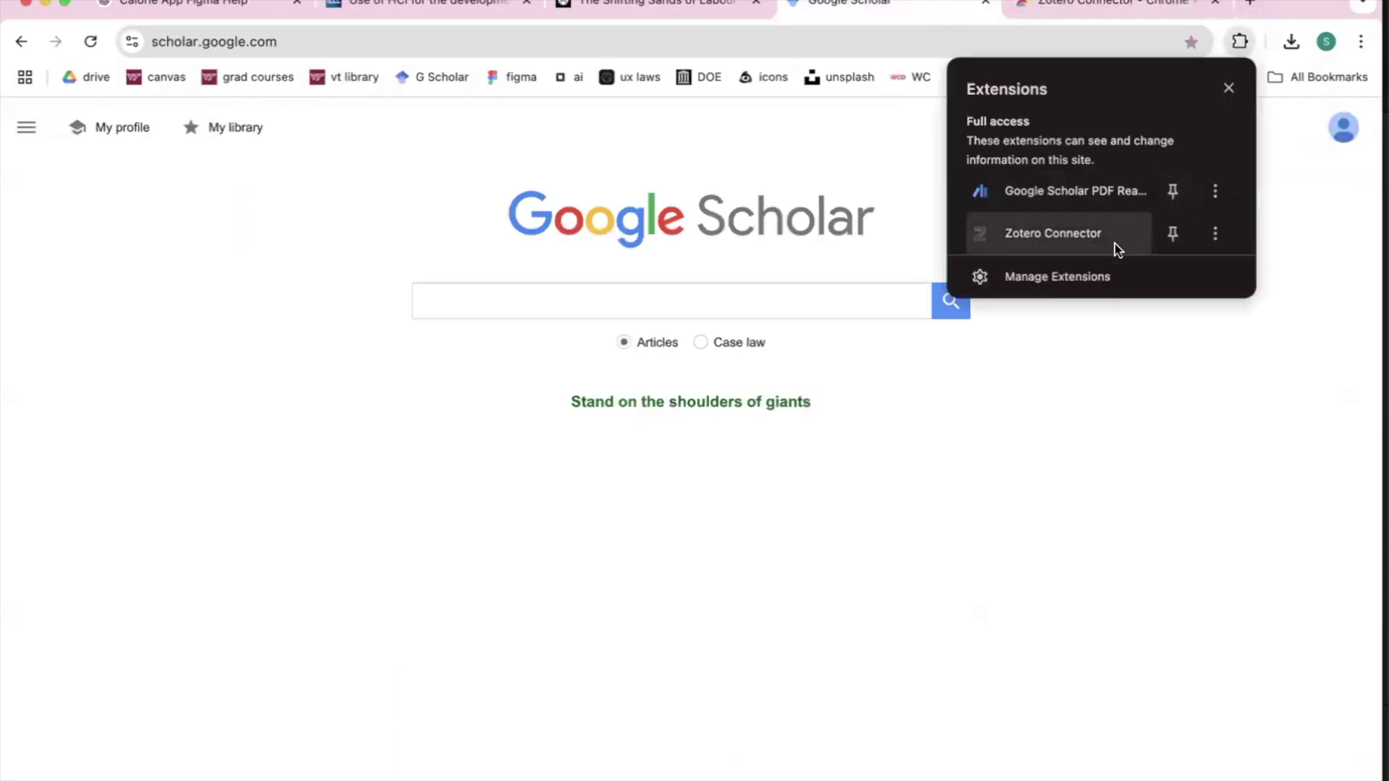
{"action": "left_click", "coordinate": [1109, 367]}
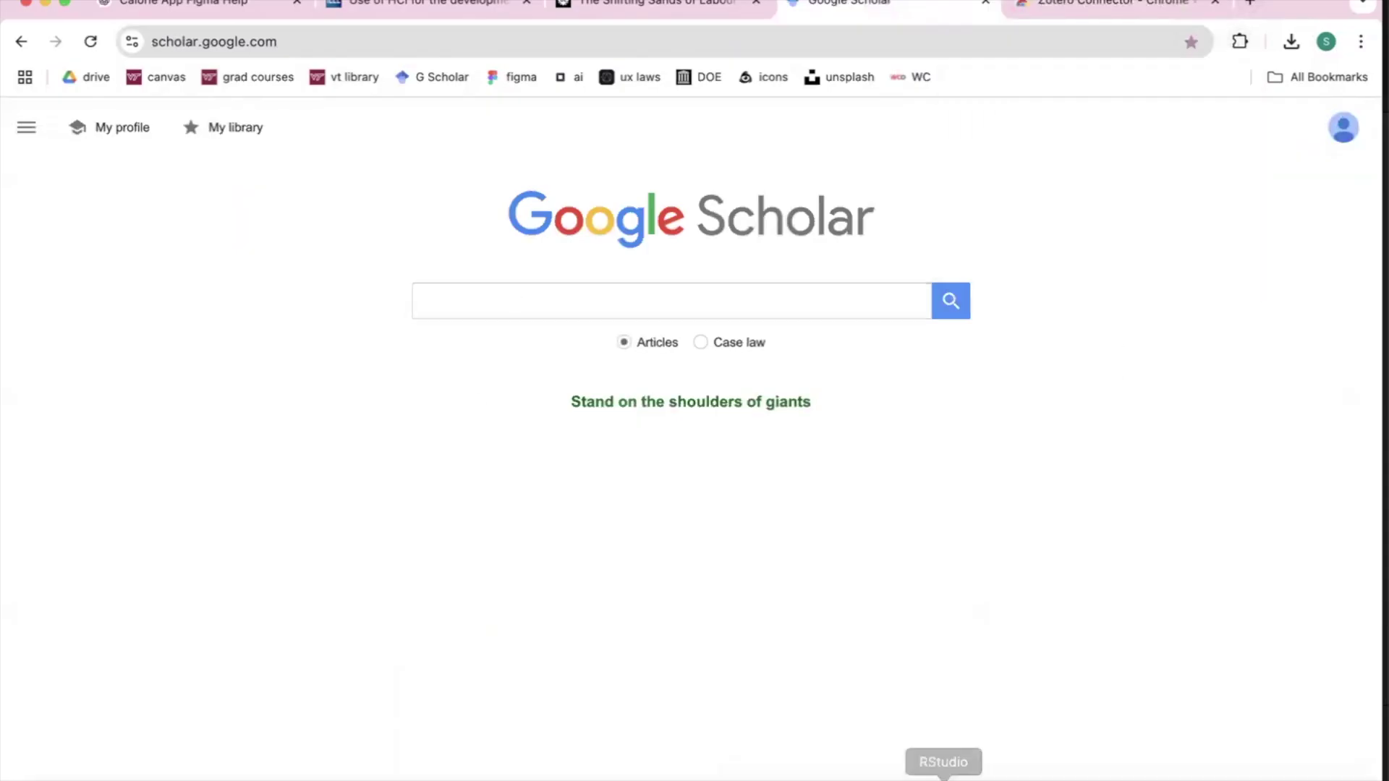
Step: Search Google Scholar for "ai and image detection"
{"action": "left_click", "coordinate": [567, 299]}
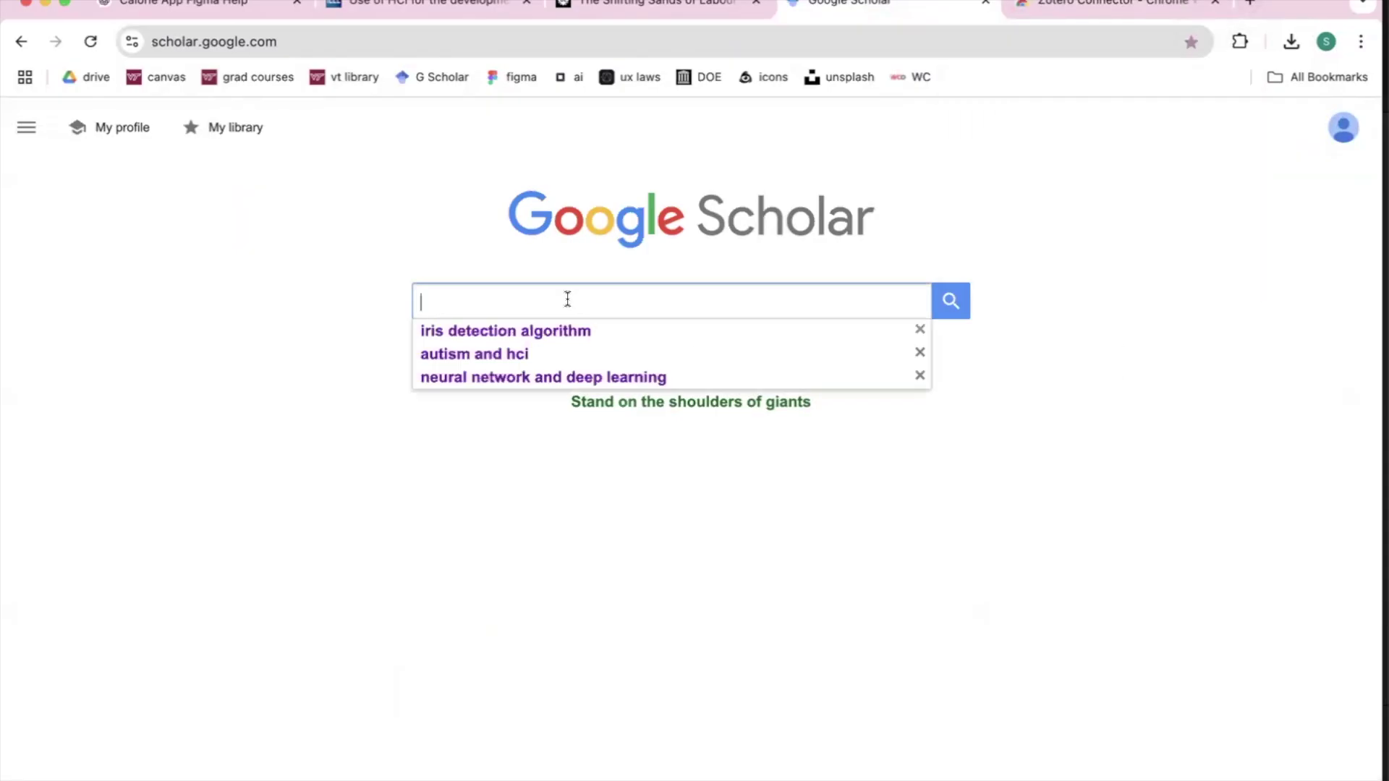
{"action": "left_click", "coordinate": [445, 224]}
{"action": "left_click", "coordinate": [444, 292]}
{"action": "type", "text": "ai and"}
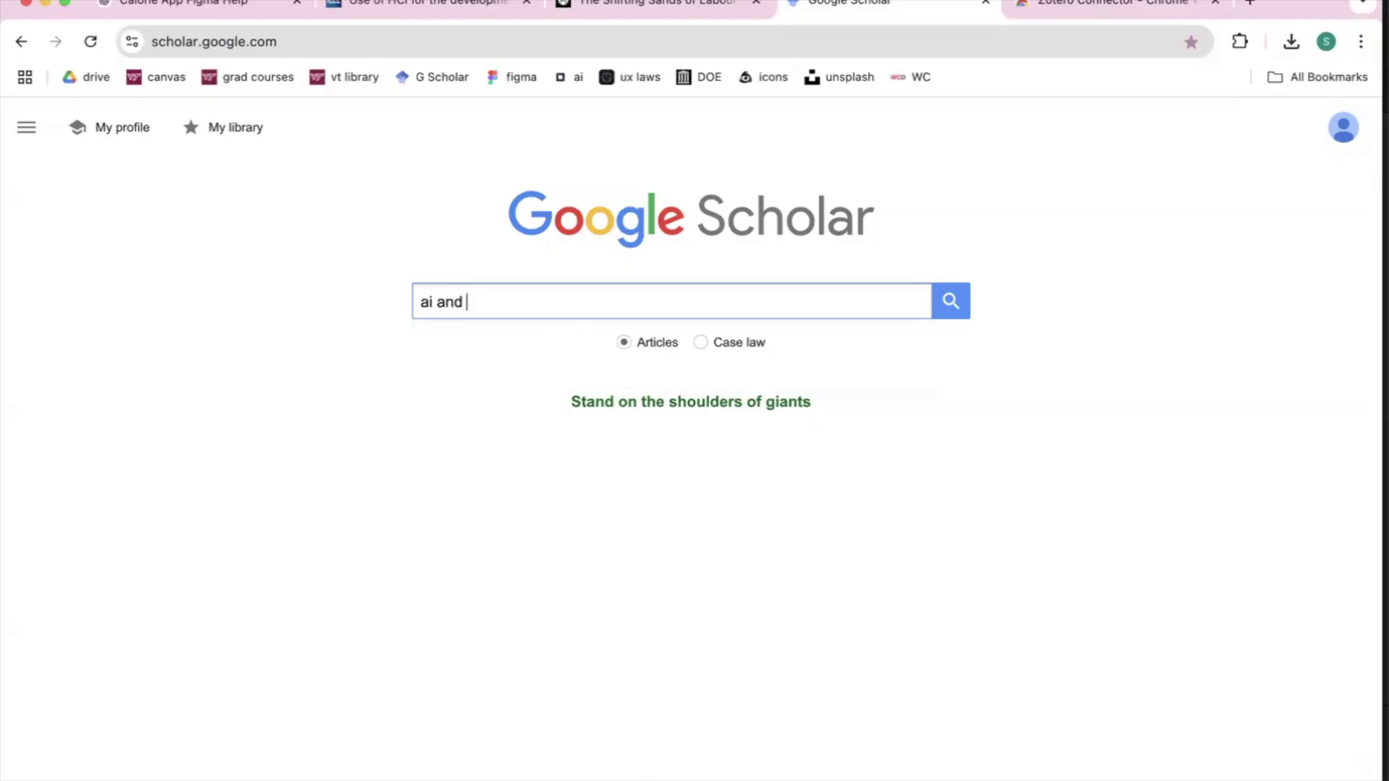
{"action": "type", "text": " image deter"}
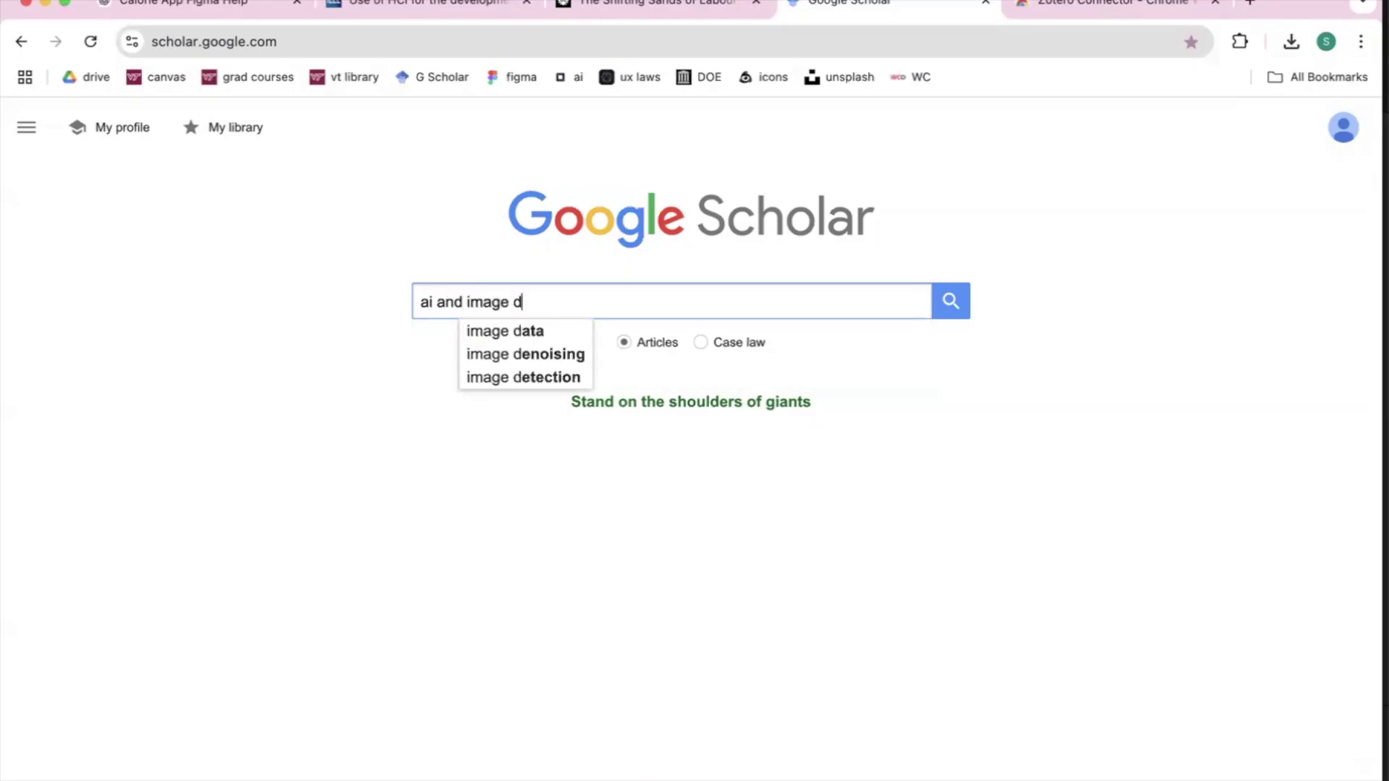
{"action": "key", "text": "BackSpace"}
{"action": "type", "text": "ction"}
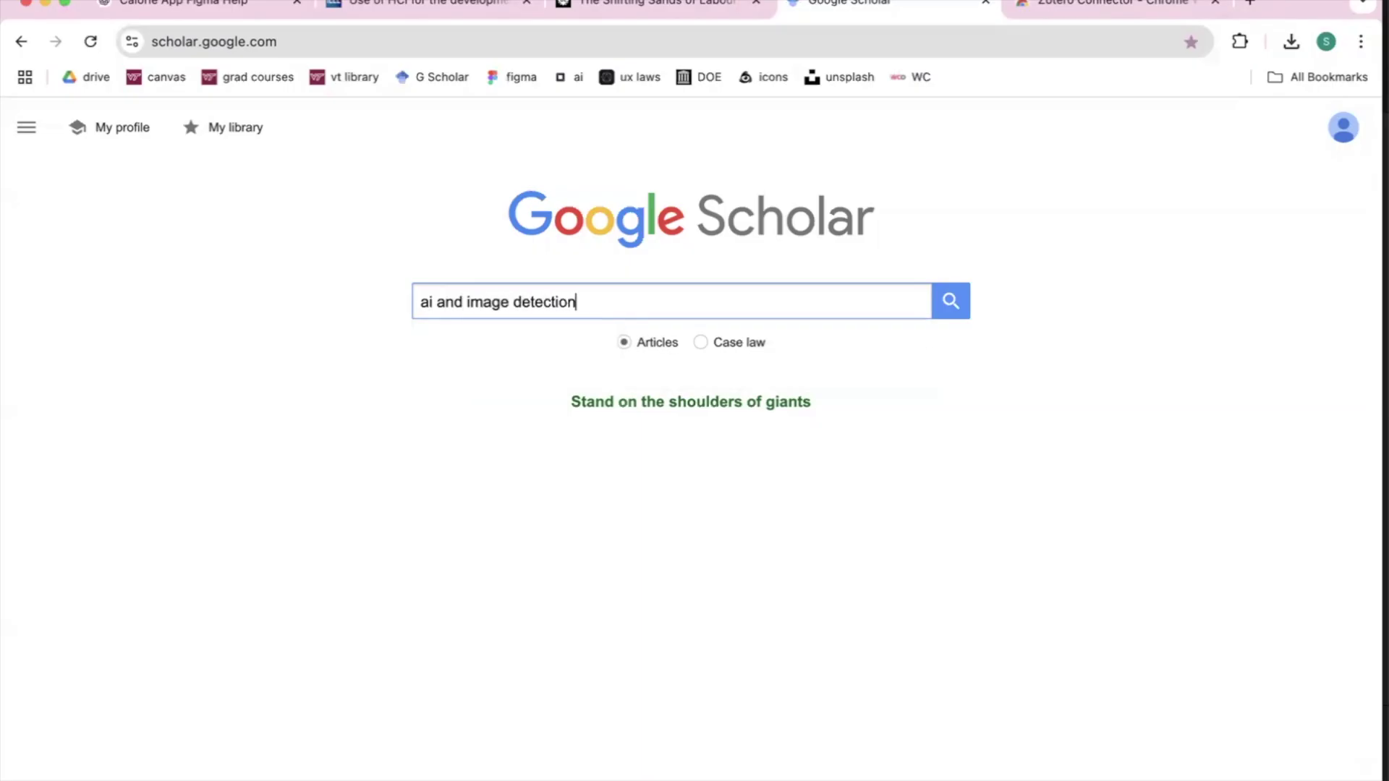
{"action": "key", "text": "Return"}
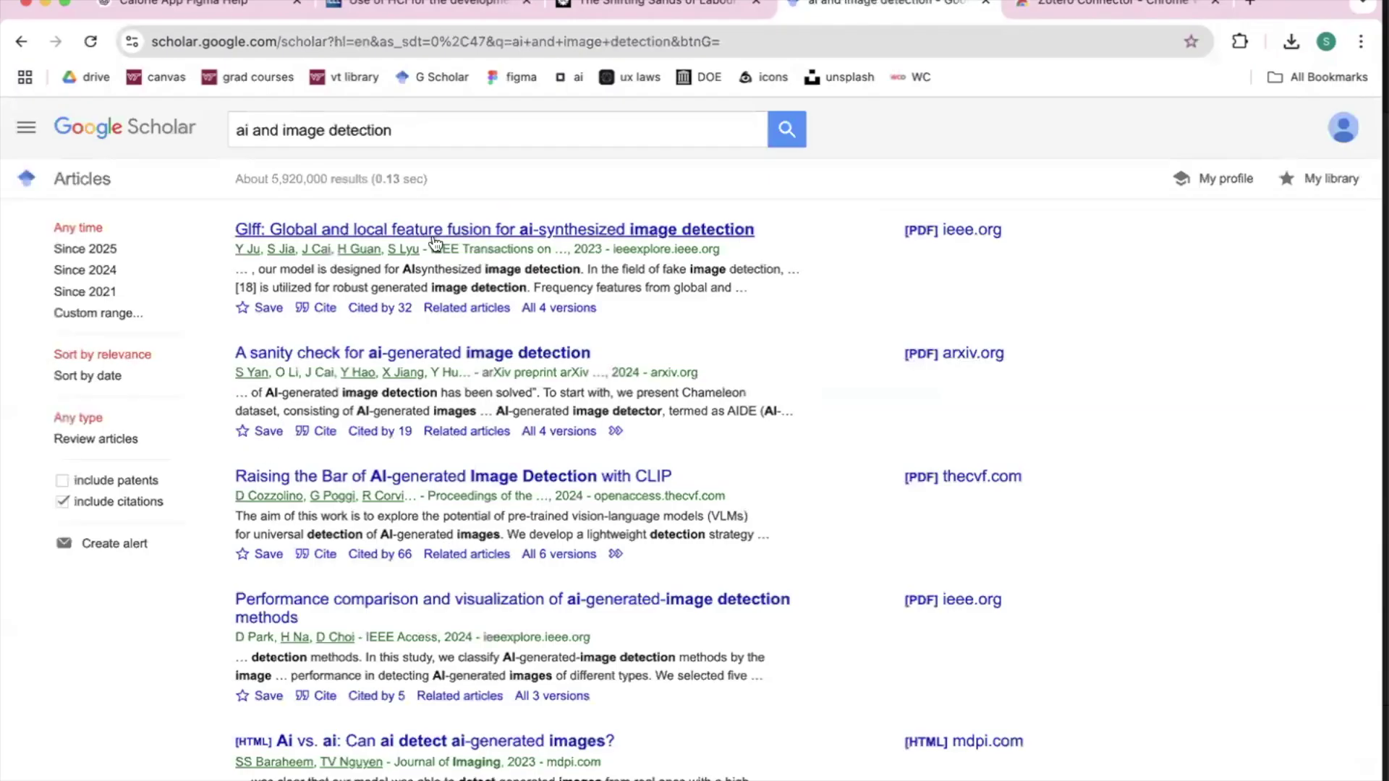
Step: Open the IEEE paper on global and local feature fusion from the results, run Zotero Connector on it, and dismiss its introduction
{"action": "left_click", "coordinate": [434, 232]}
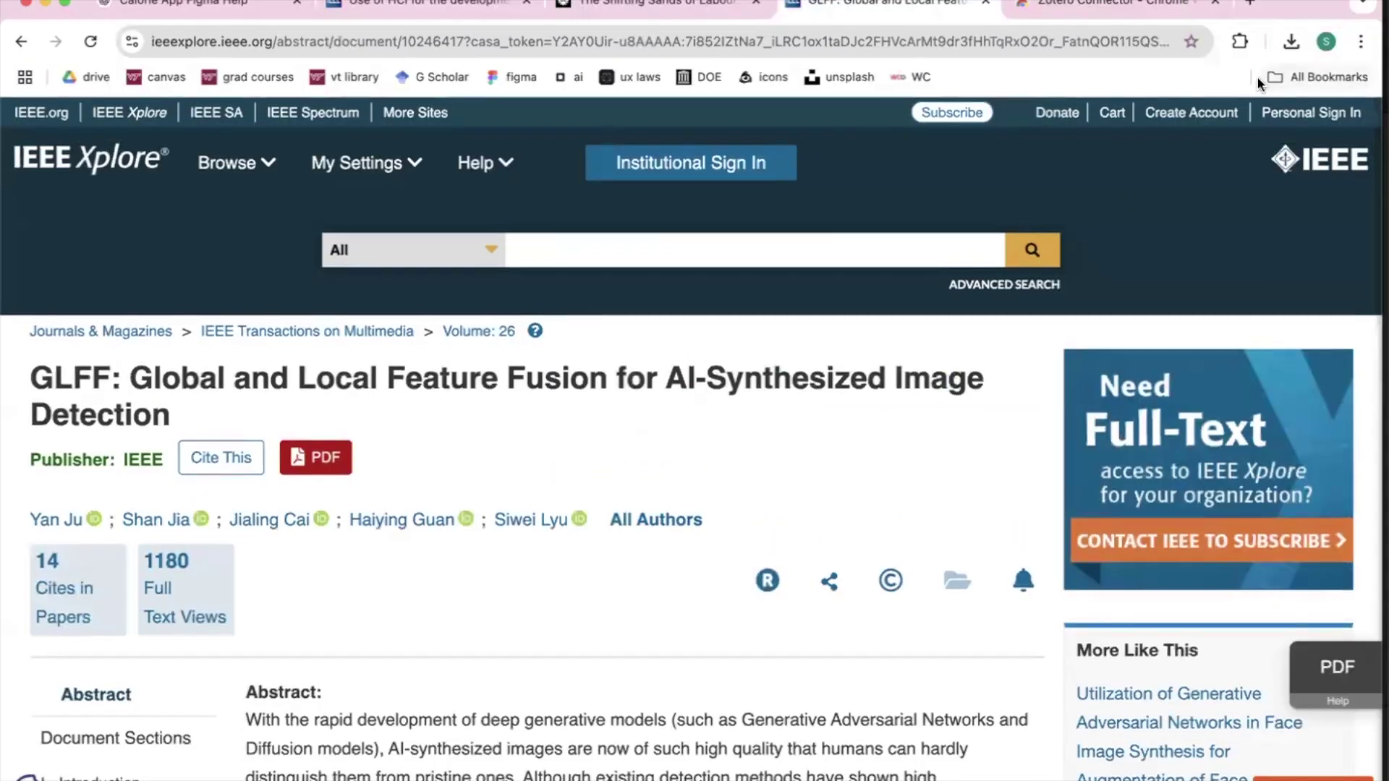
{"action": "left_click", "coordinate": [1239, 42]}
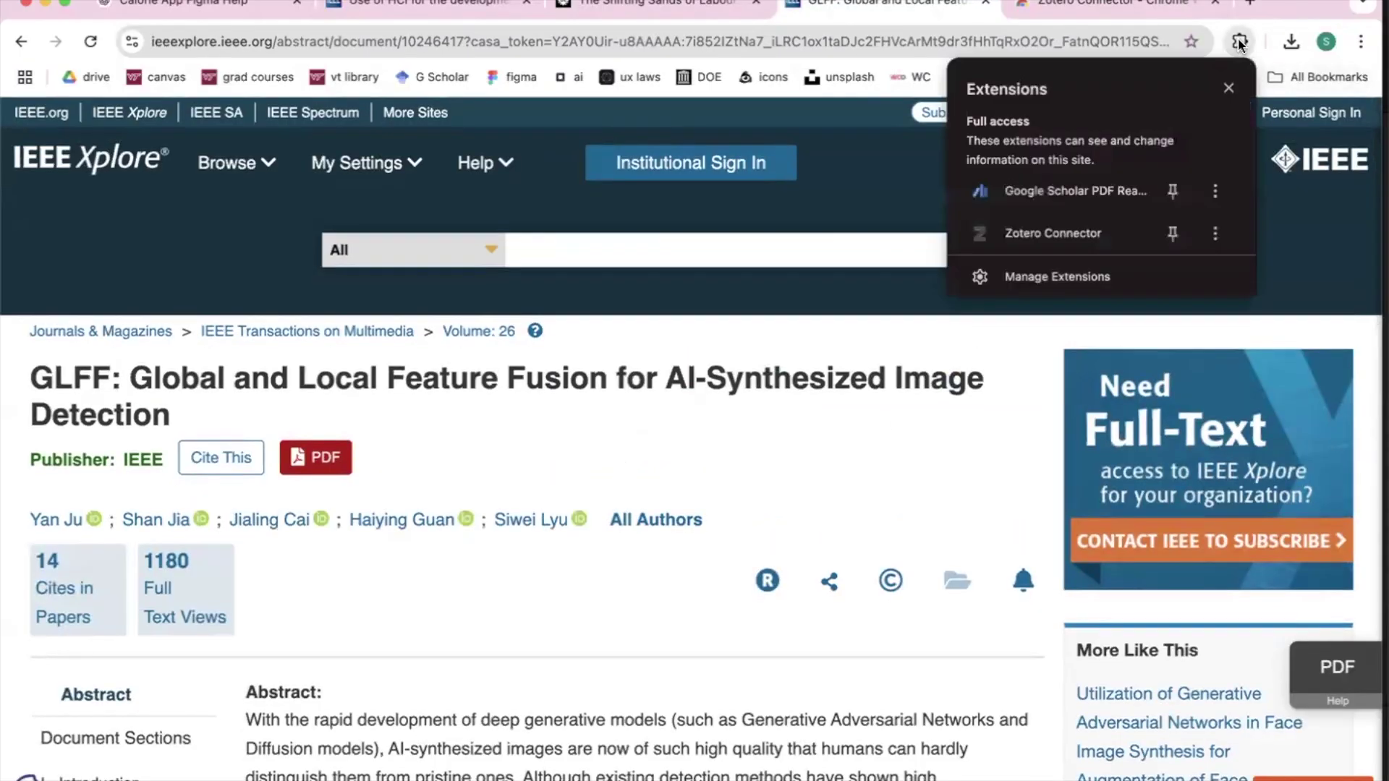
{"action": "left_click", "coordinate": [1087, 248]}
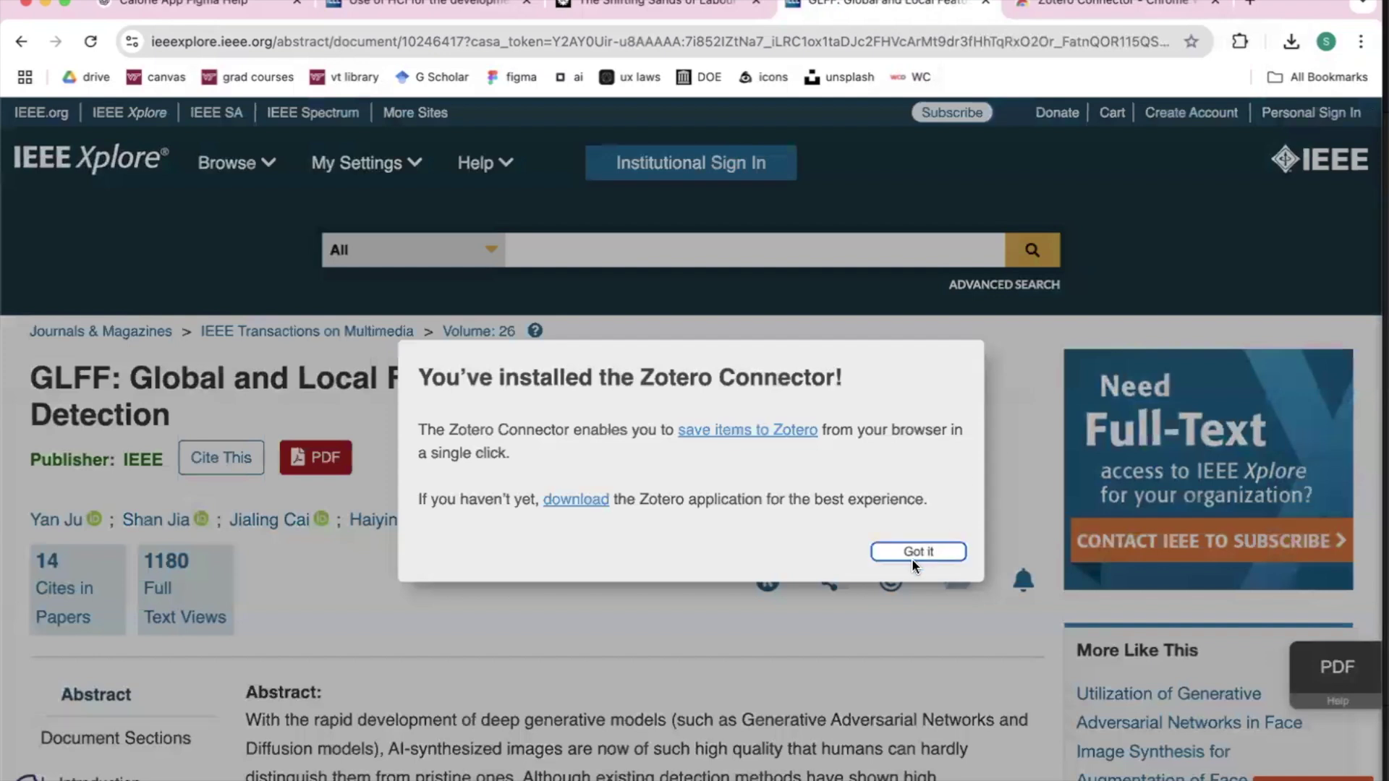
{"action": "left_click", "coordinate": [911, 551]}
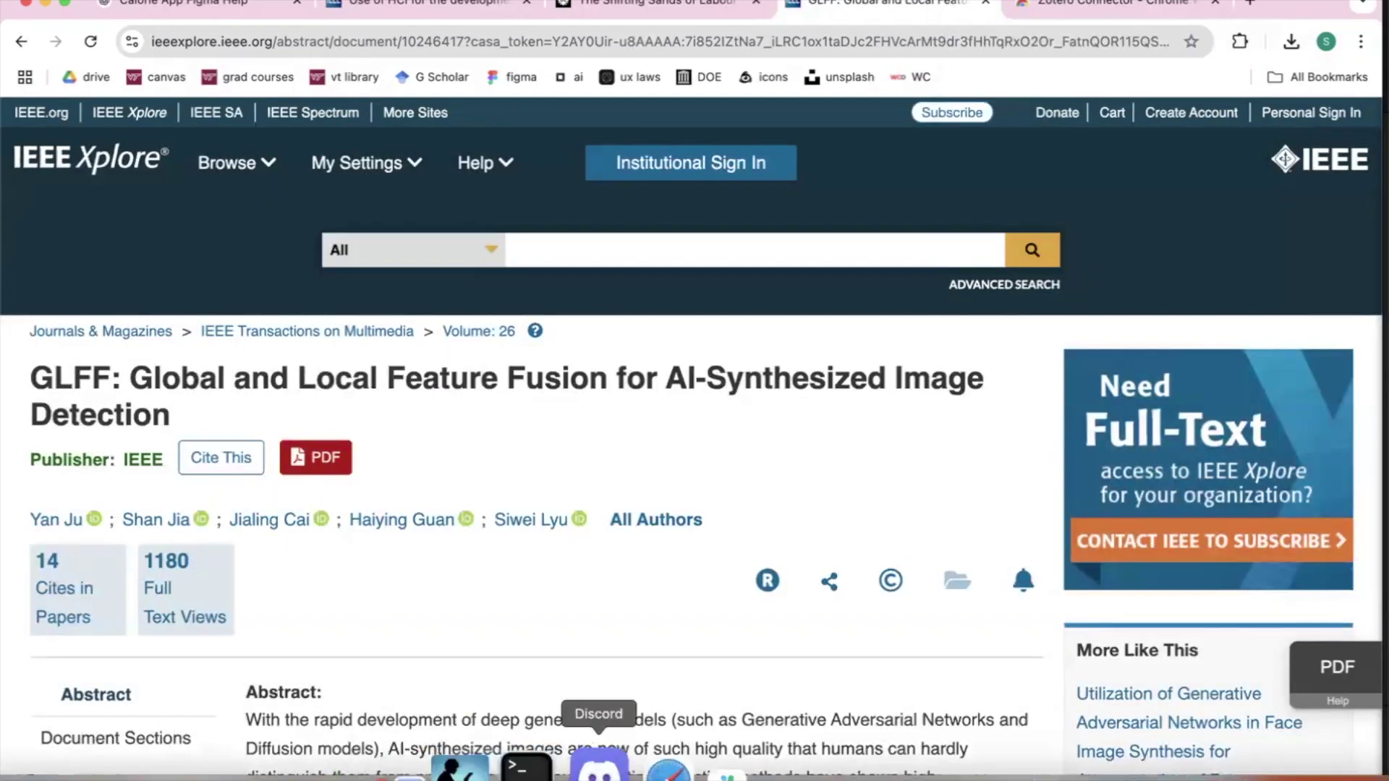
Step: Restart Zotero, bringing up the Terminal window between quitting and relaunching
{"action": "right_click", "coordinate": [1140, 768]}
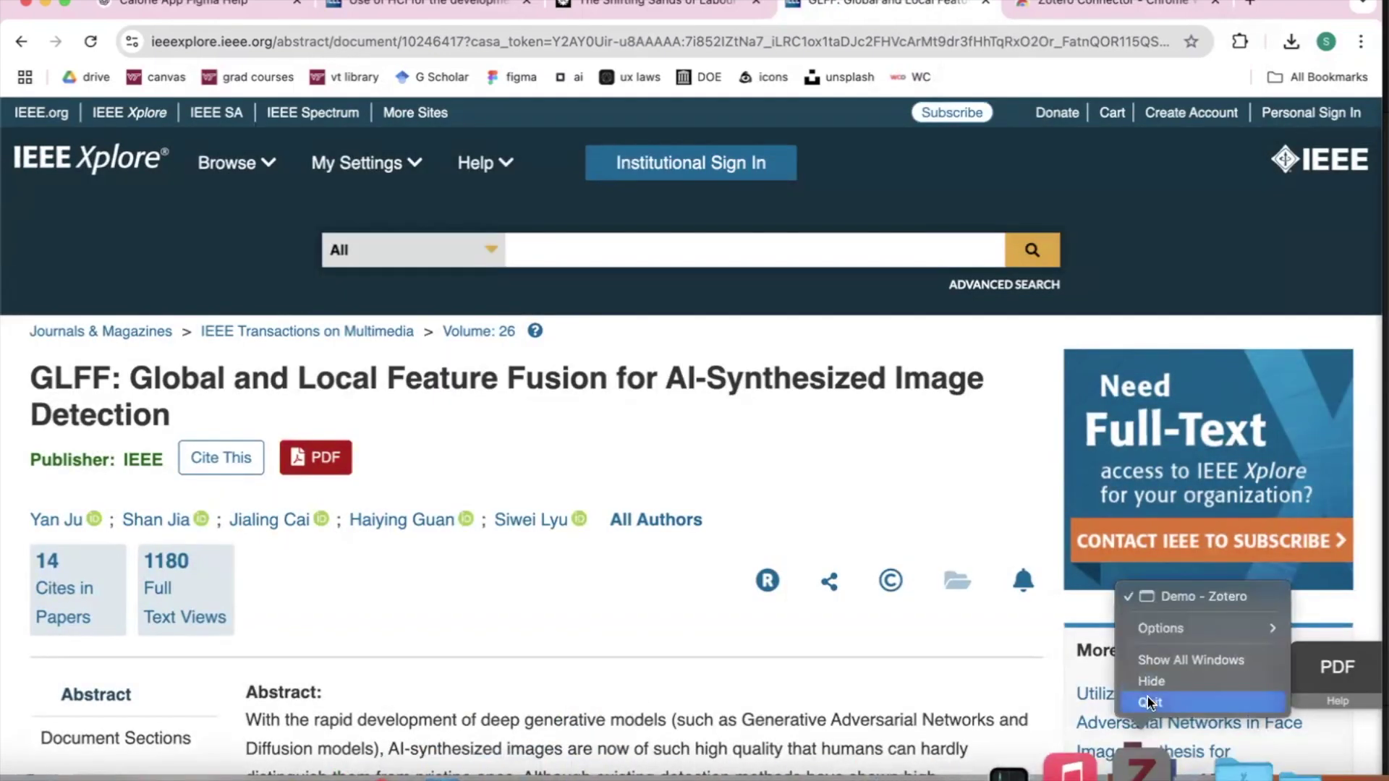
{"action": "left_click", "coordinate": [1148, 697]}
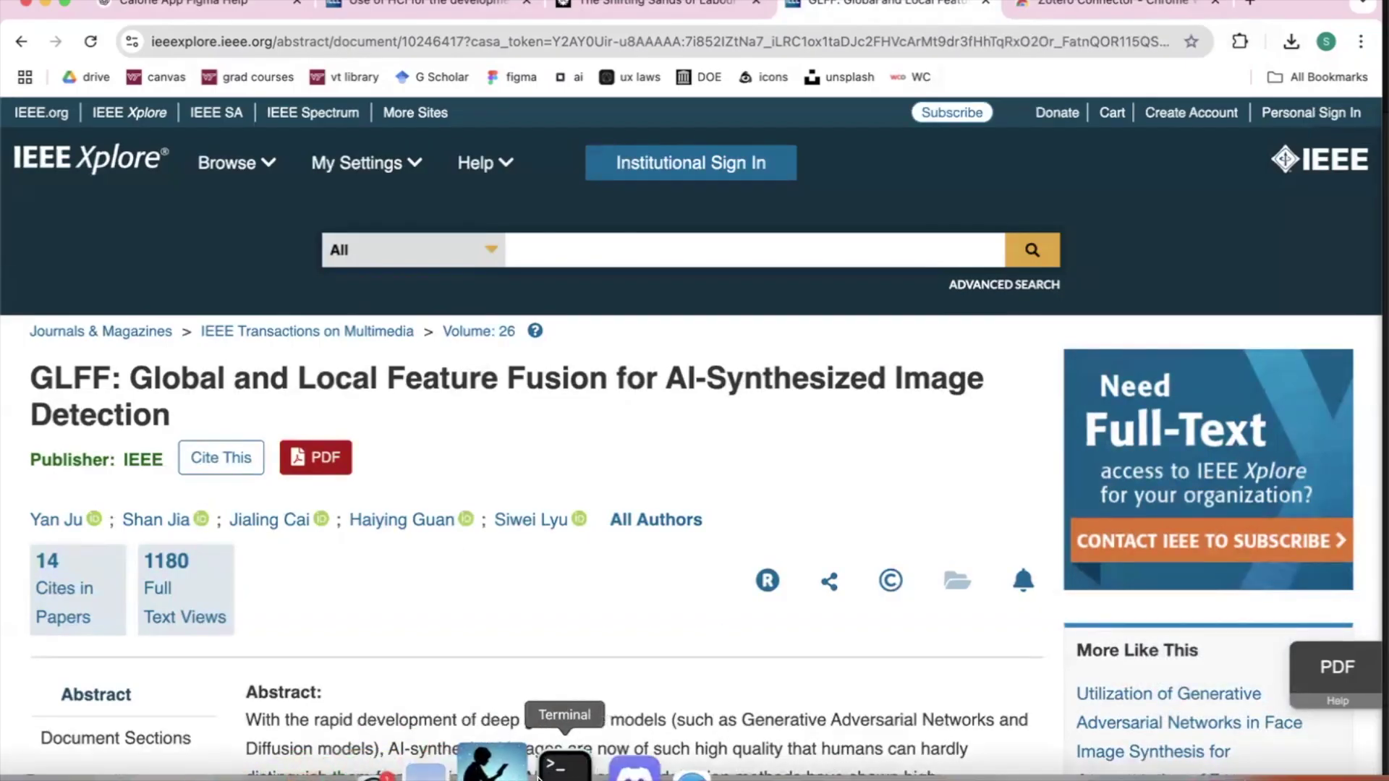
{"action": "left_click", "coordinate": [541, 773]}
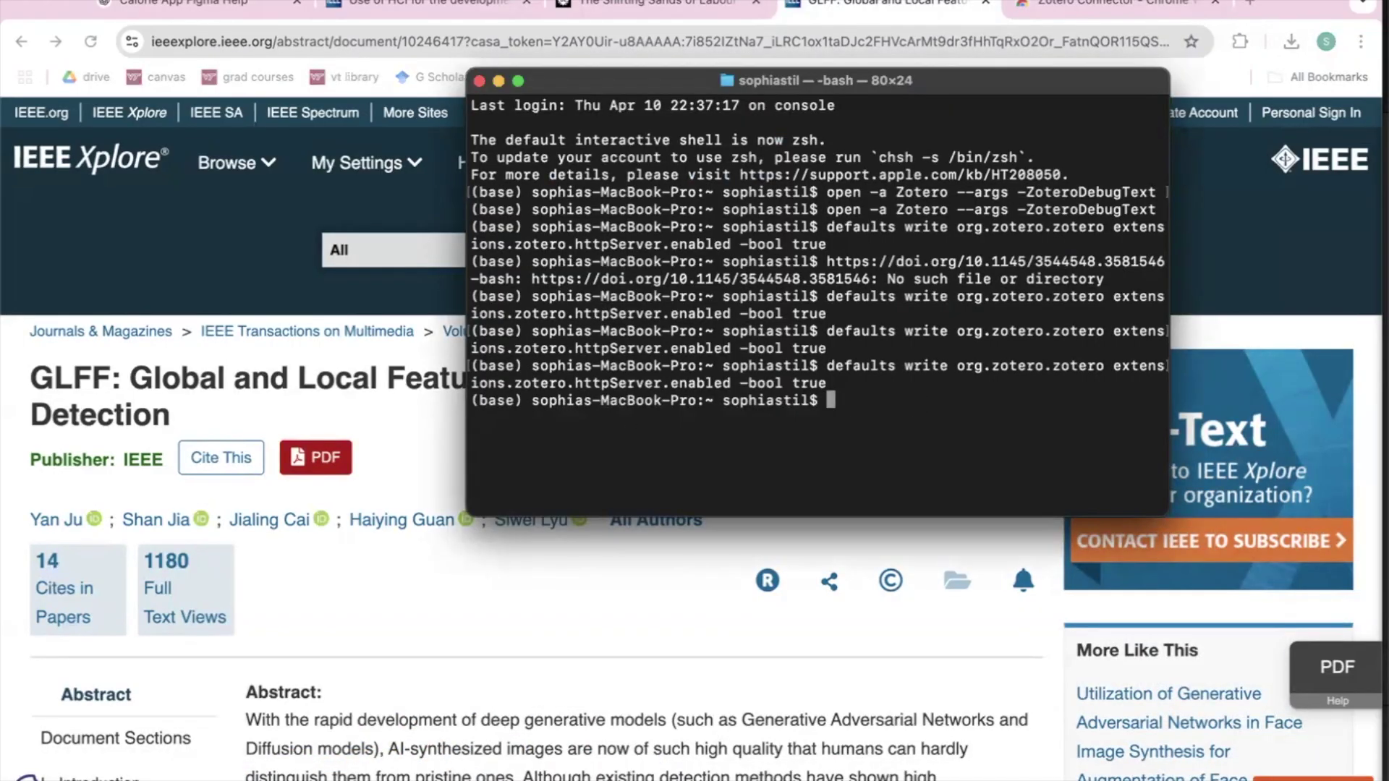
{"action": "left_click", "coordinate": [1140, 760]}
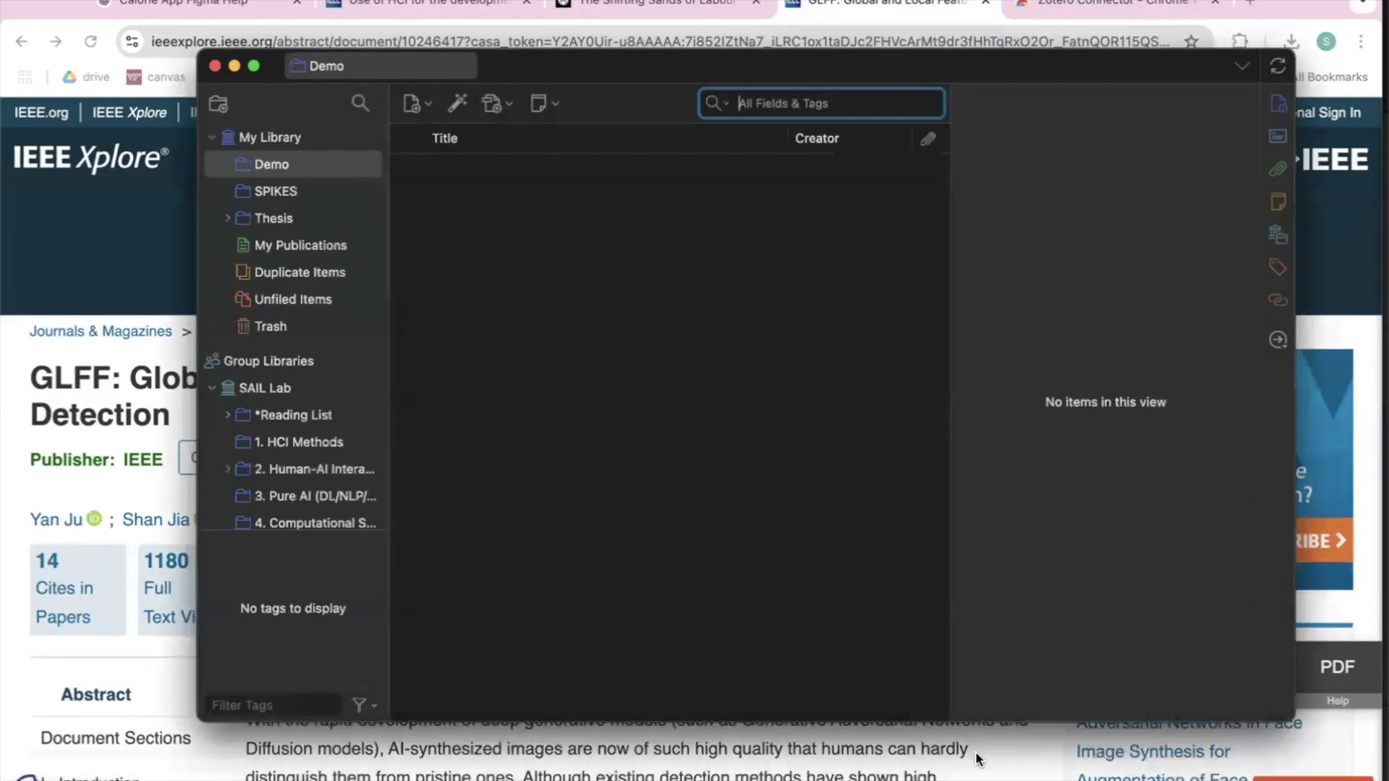
Step: Back on the IEEE page in Chrome, save the GLFF paper to Zotero's Demo collection with Zotero Connector
{"action": "left_click", "coordinate": [975, 751]}
{"action": "left_click", "coordinate": [1240, 41]}
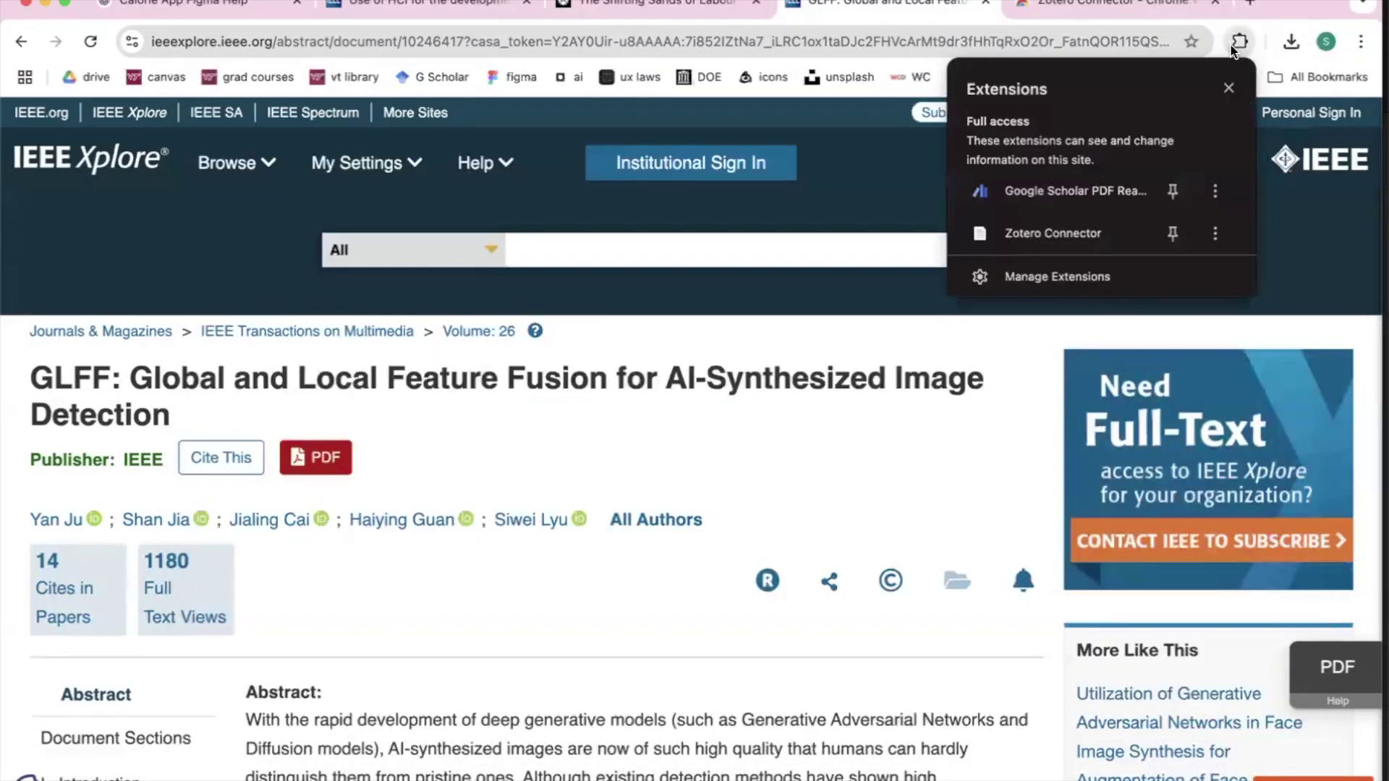
{"action": "left_click", "coordinate": [1069, 239]}
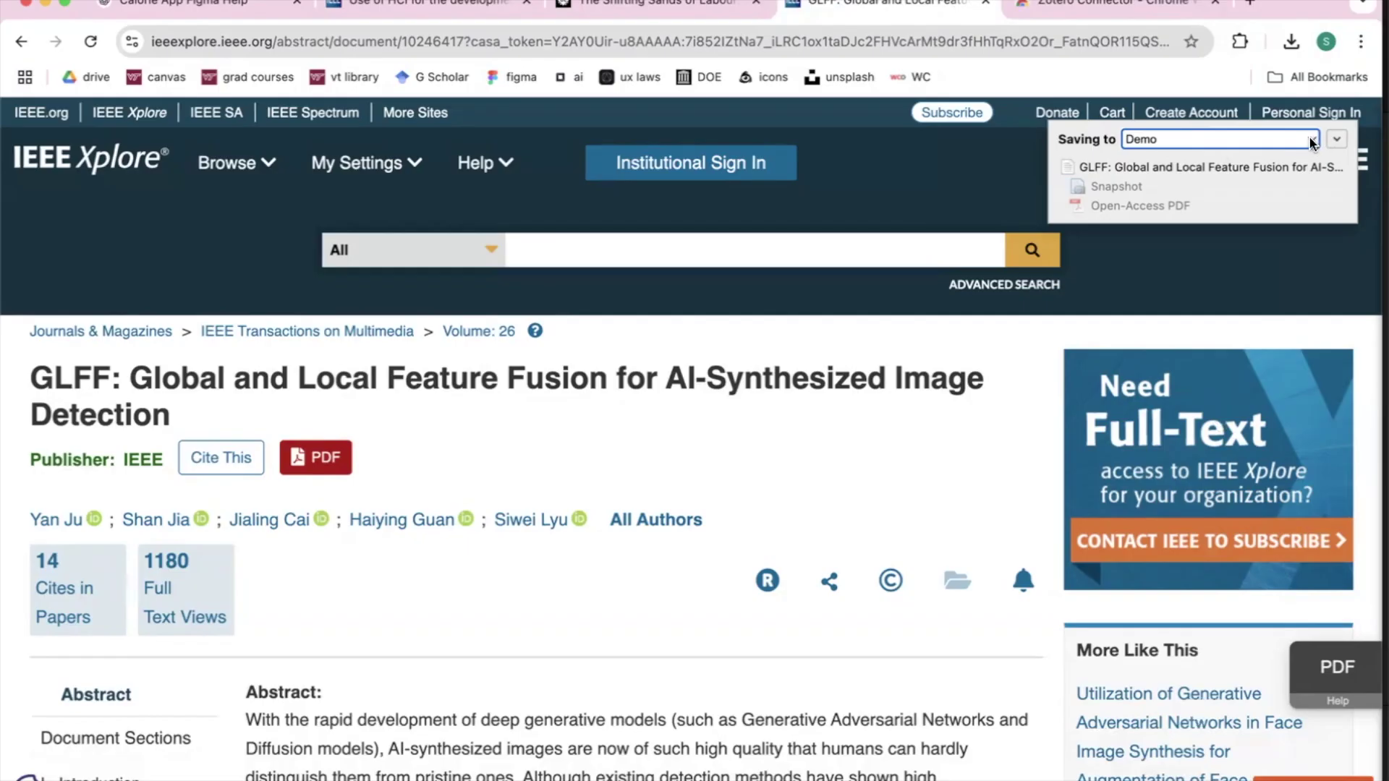
{"action": "left_click", "coordinate": [1335, 142]}
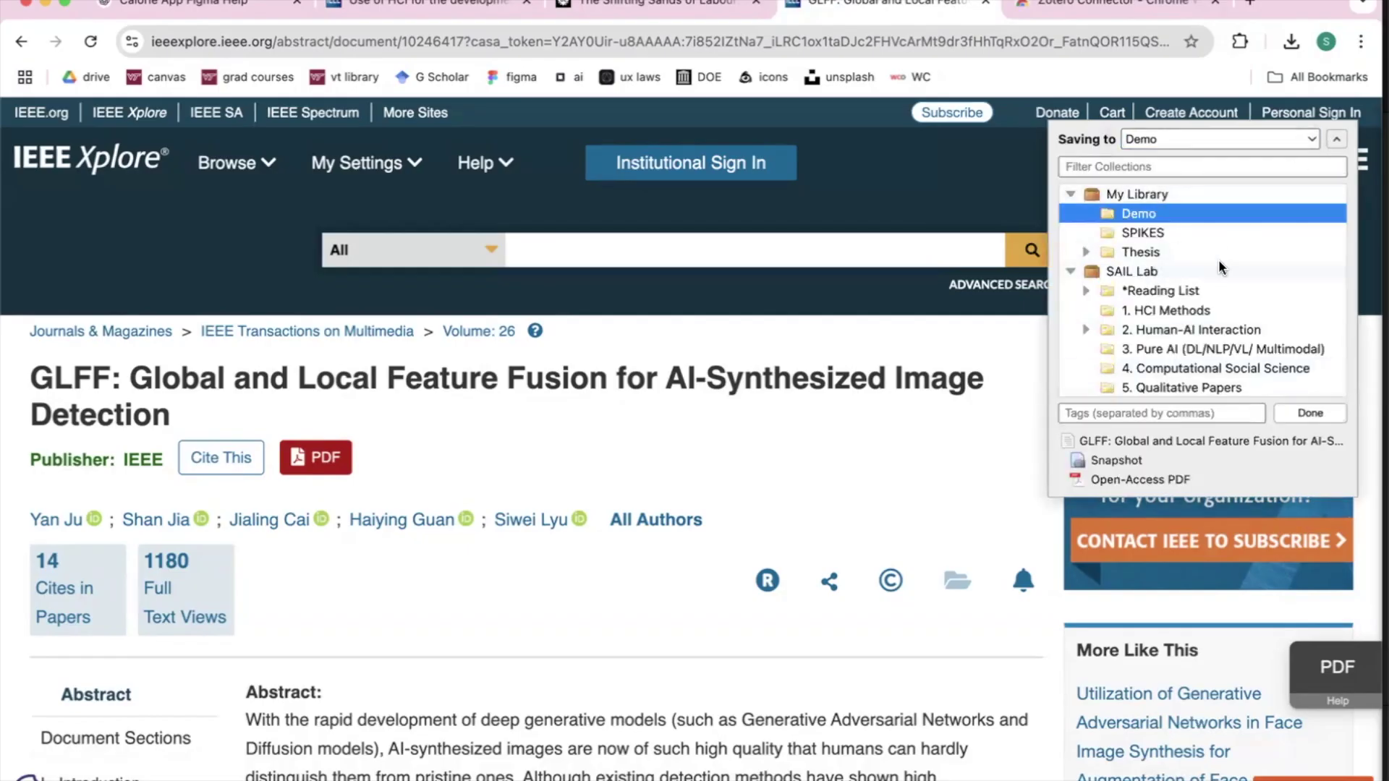
{"action": "left_click", "coordinate": [1308, 413]}
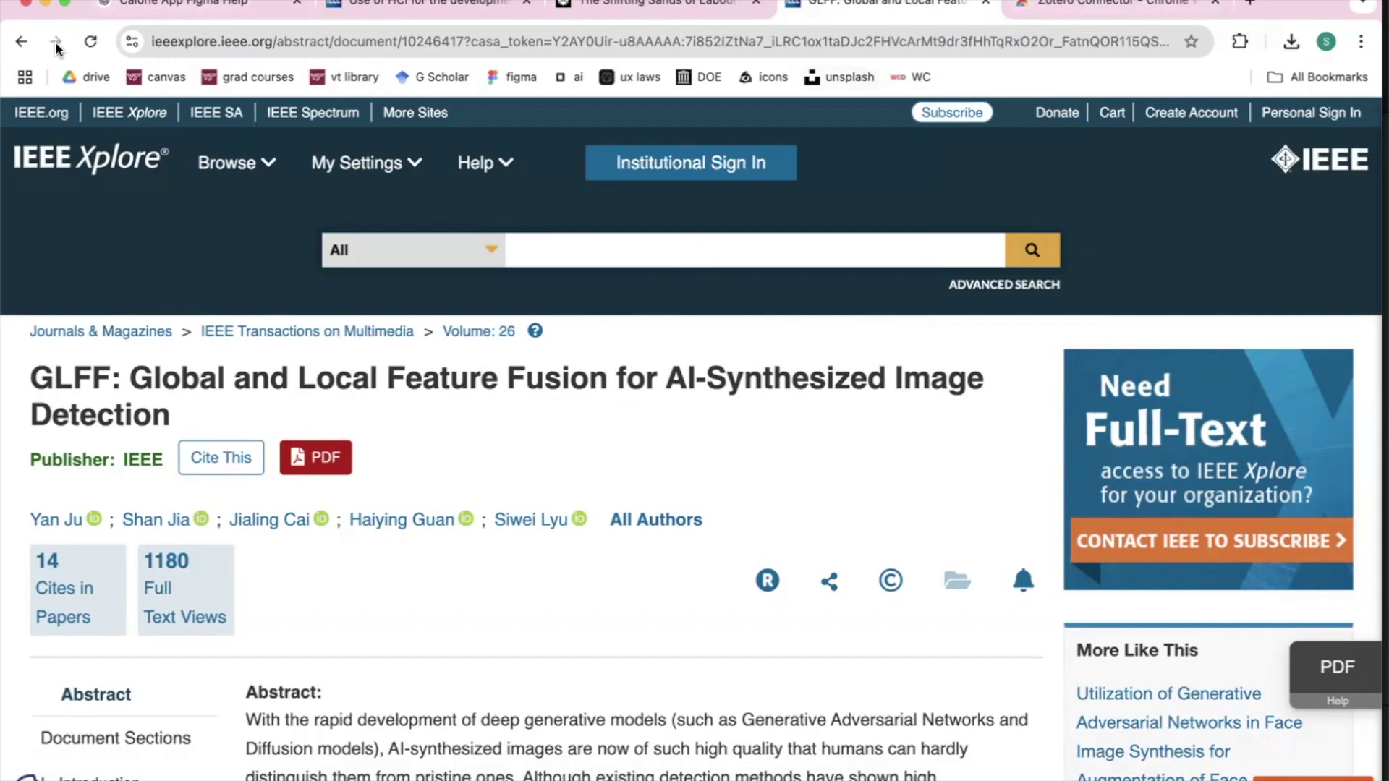
Step: Return to the Scholar results, open "A Sanity Check for AI-generated Image Detection" on arXiv, and copy its arXiv number
{"action": "left_click", "coordinate": [20, 42]}
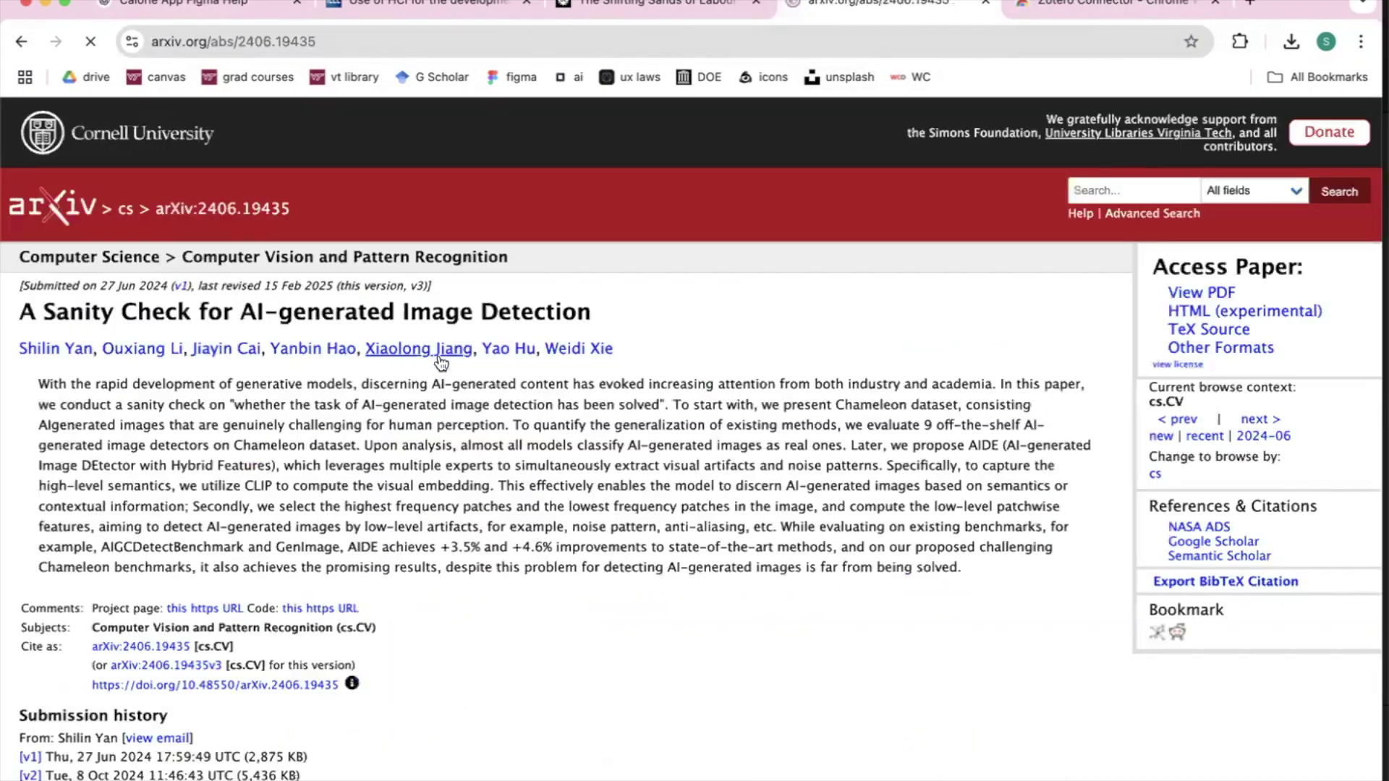
{"action": "scroll", "coordinate": [289, 611], "scroll_direction": "down", "scroll_amount": 2}
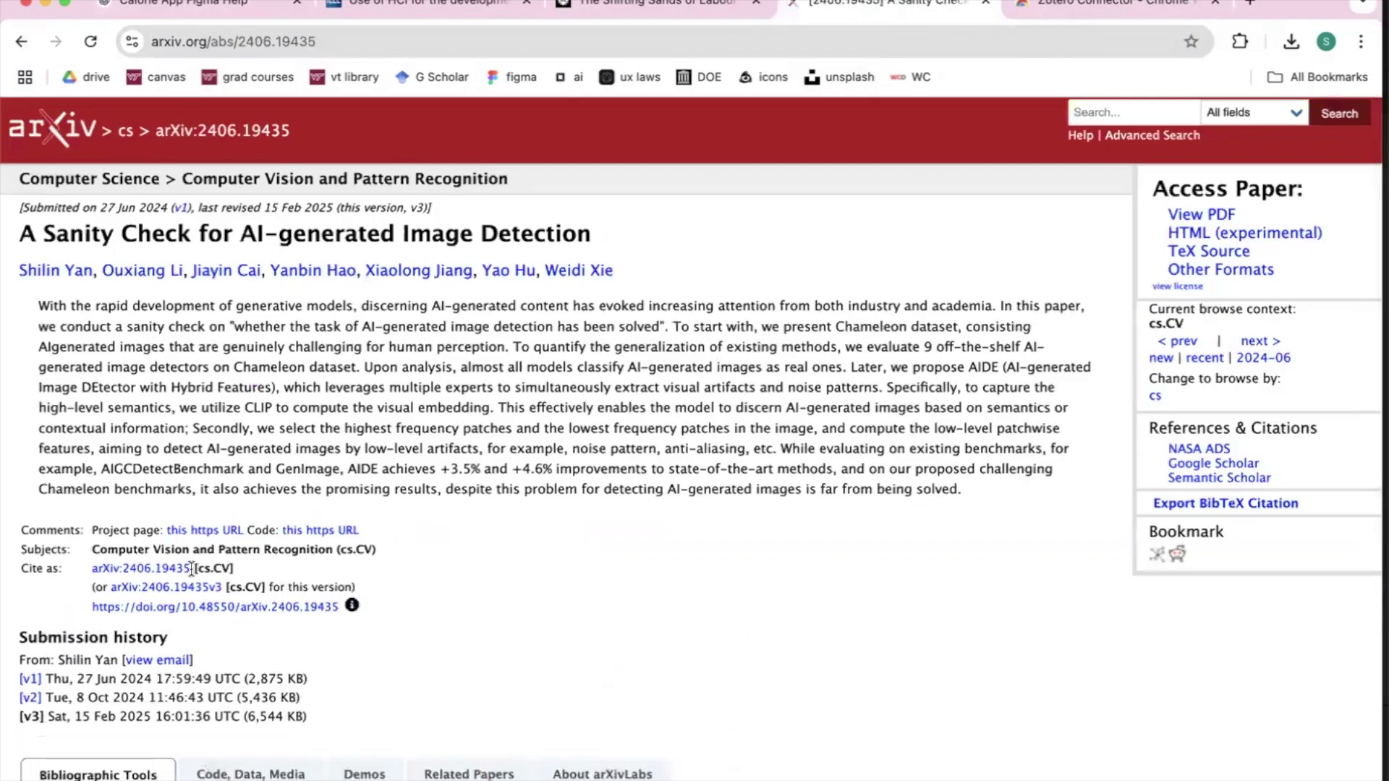
{"action": "double_click", "coordinate": [191, 569]}
{"action": "key", "text": "super+c"}
Step: Switch to Zotero and add the paper to the Demo collection by its identifier, 2406.19435
{"action": "left_click", "coordinate": [1147, 768]}
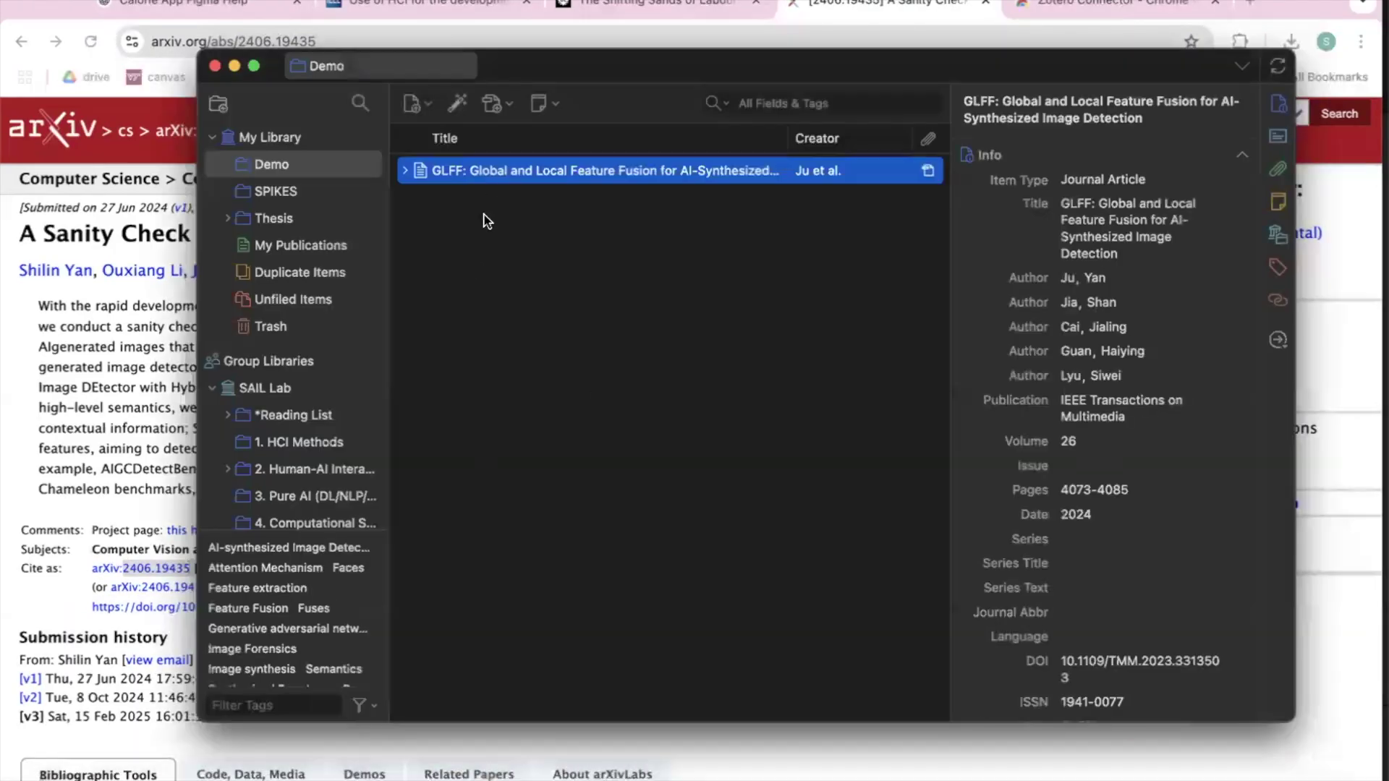
{"action": "left_click", "coordinate": [456, 103]}
{"action": "key", "text": "super+v"}
{"action": "key", "text": "Return"}
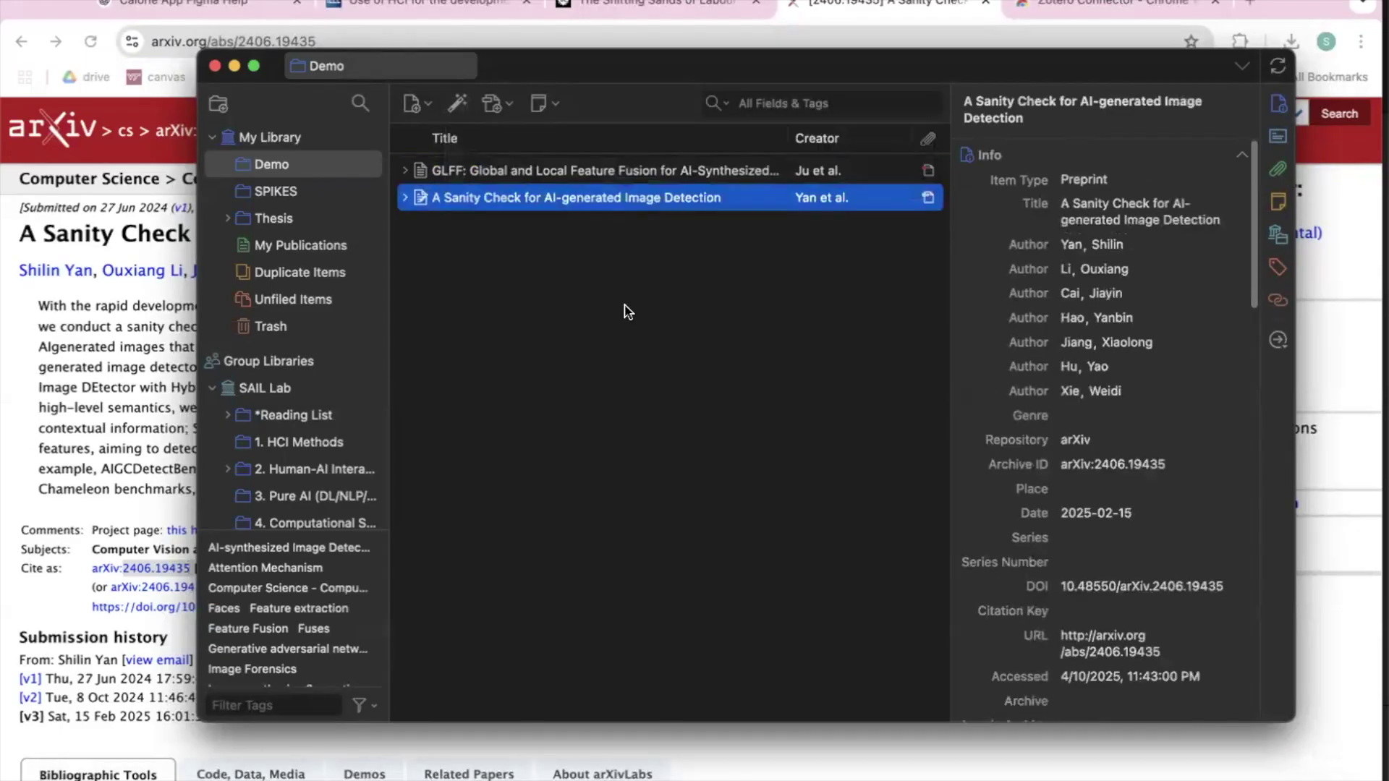
Step: Examine the metadata and abstracts of both papers in the Demo collection, plus the GLFF paper's attachments and tags
{"action": "scroll", "coordinate": [1050, 357], "scroll_direction": "down", "scroll_amount": 10}
{"action": "scroll", "coordinate": [1051, 357], "scroll_direction": "up", "scroll_amount": 10}
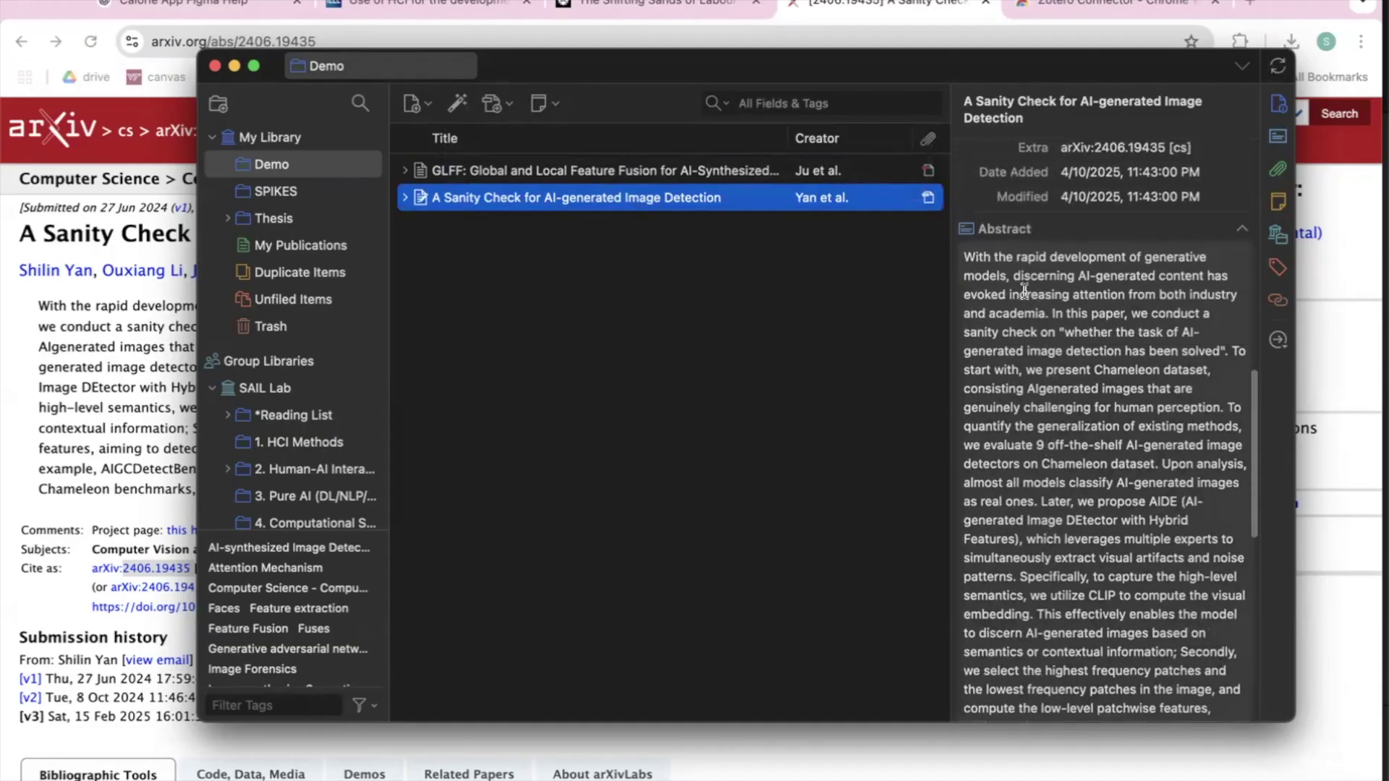
{"action": "left_click", "coordinate": [579, 169]}
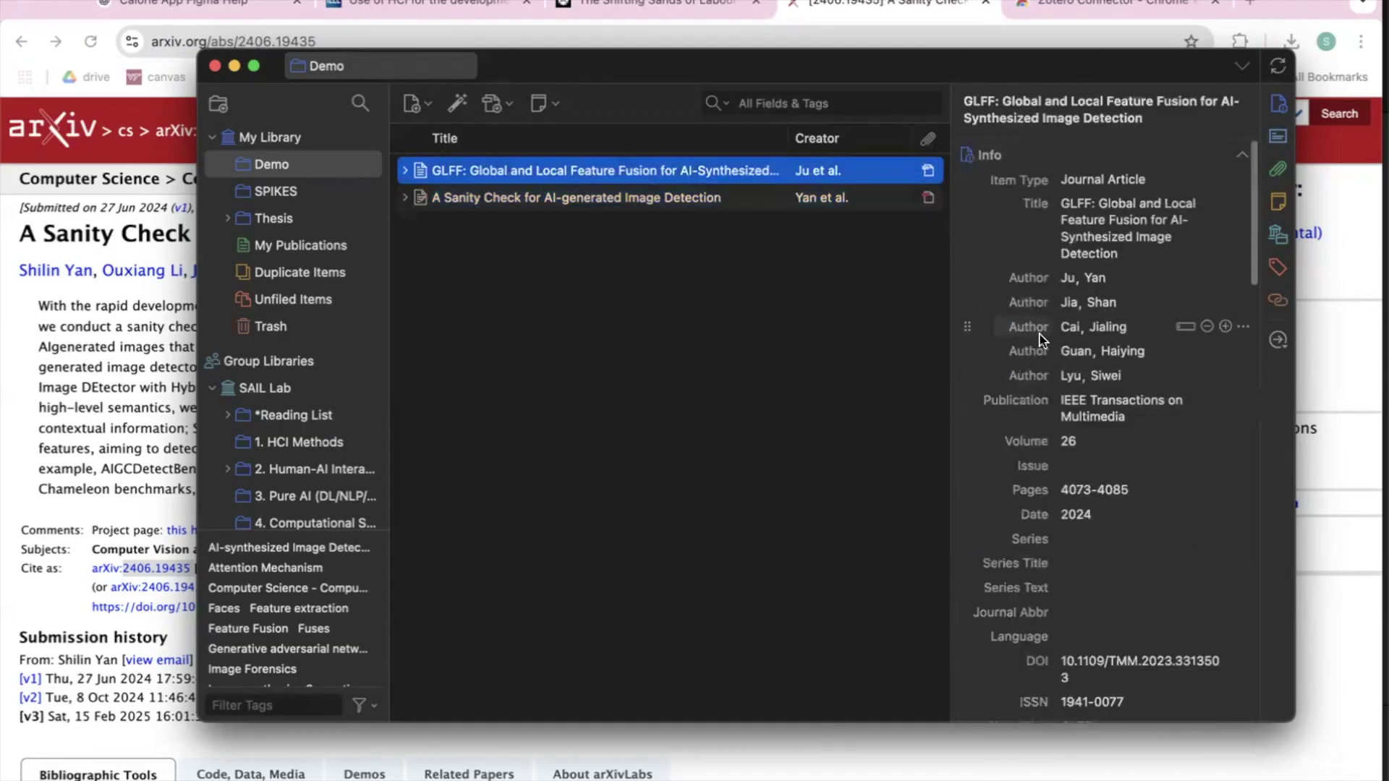
{"action": "scroll", "coordinate": [1041, 340], "scroll_direction": "down", "scroll_amount": 5}
{"action": "scroll", "coordinate": [1042, 340], "scroll_direction": "down", "scroll_amount": 10}
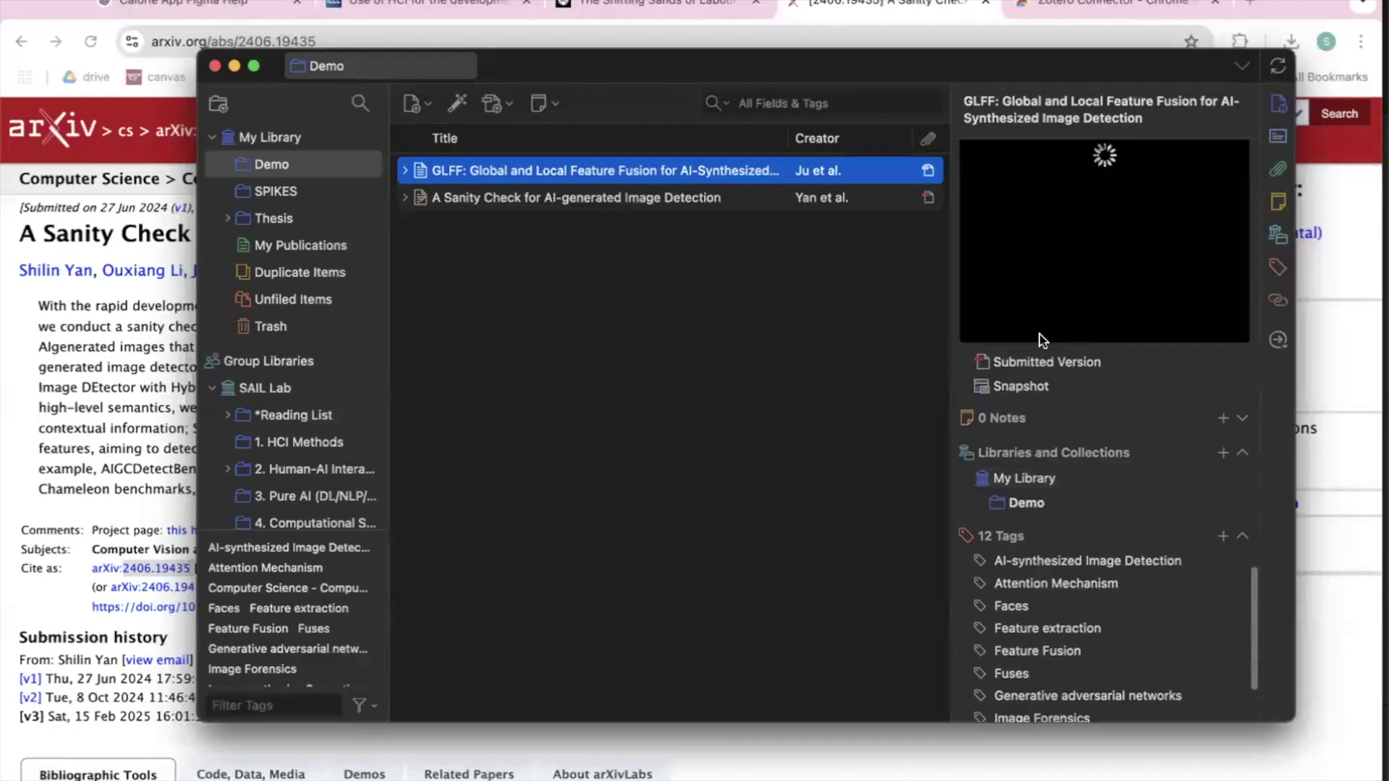
{"action": "scroll", "coordinate": [1045, 348], "scroll_direction": "down", "scroll_amount": 2}
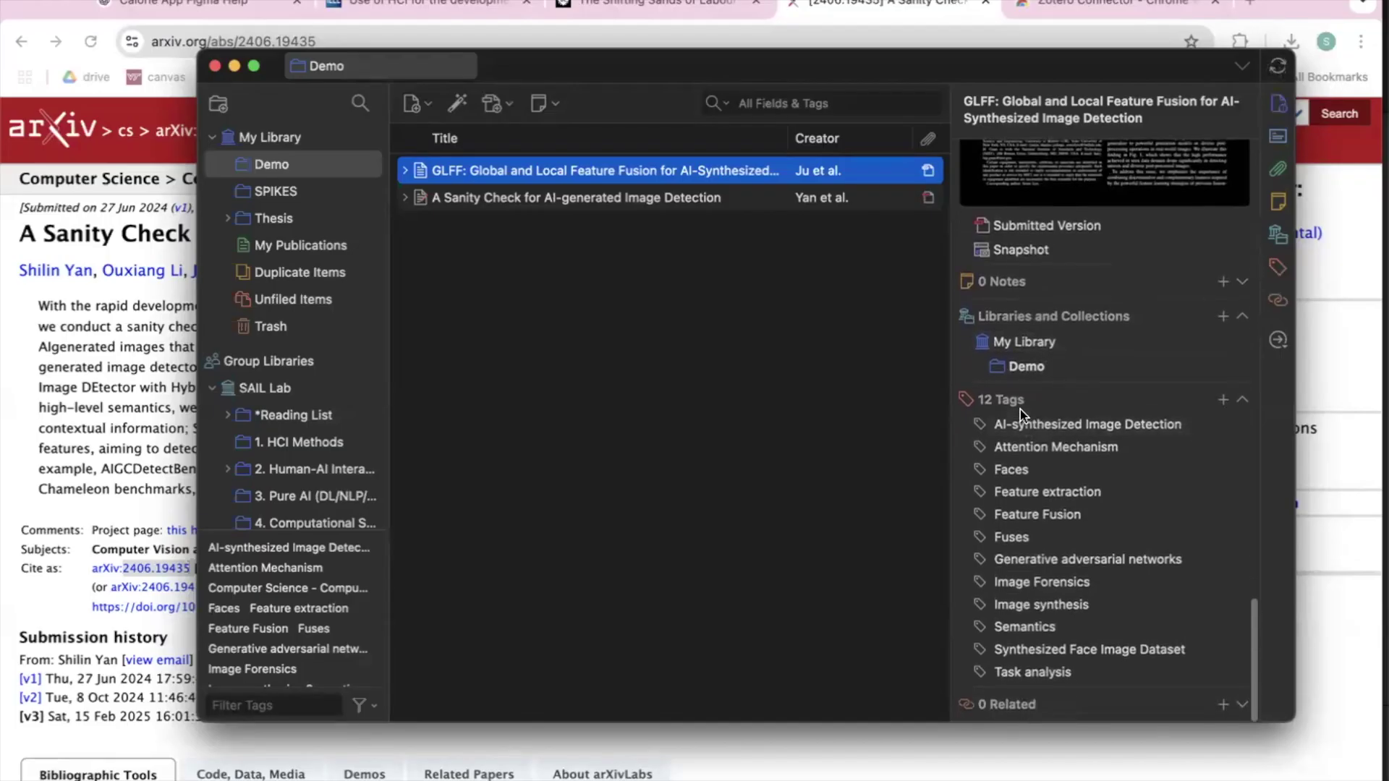
{"action": "scroll", "coordinate": [1034, 492], "scroll_direction": "up", "scroll_amount": 15}
{"action": "scroll", "coordinate": [1056, 573], "scroll_direction": "down", "scroll_amount": 15}
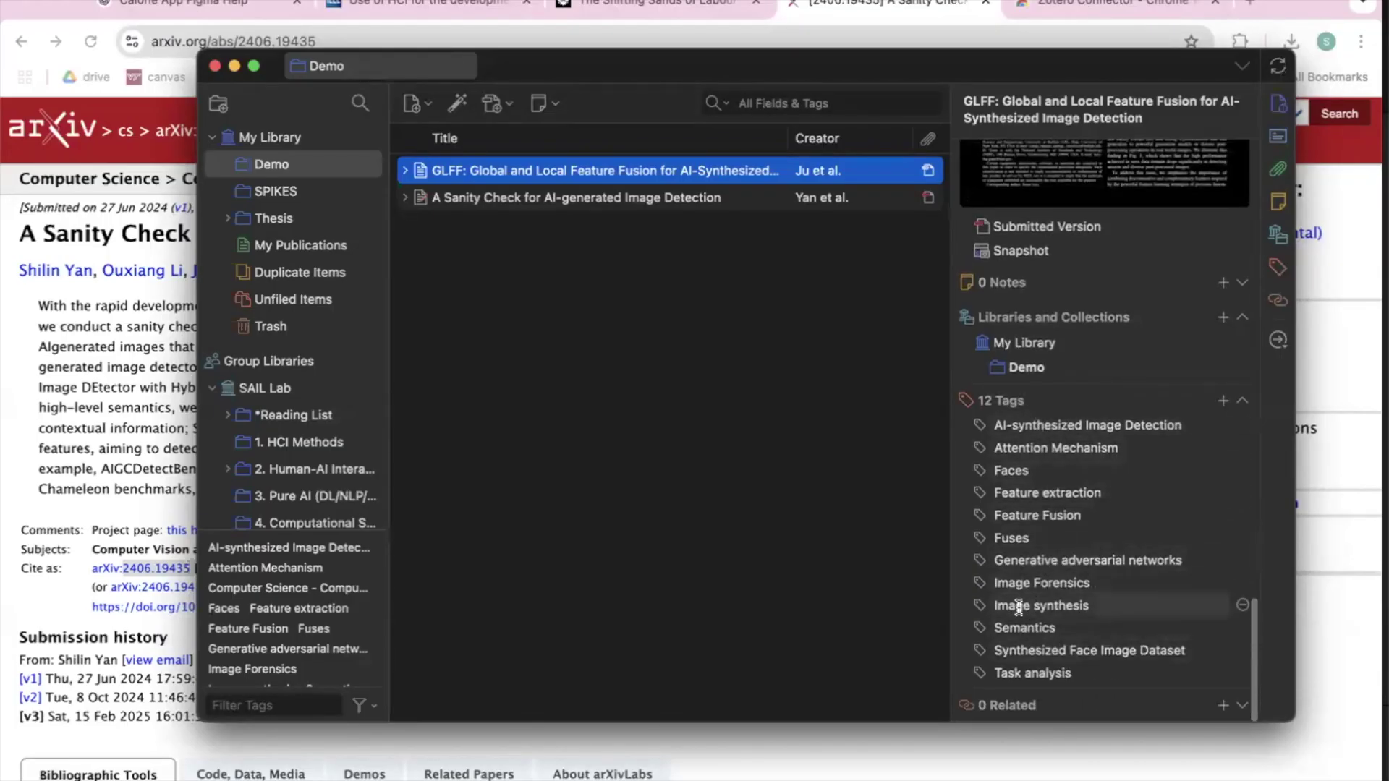
{"action": "scroll", "coordinate": [1054, 334], "scroll_direction": "up", "scroll_amount": 15}
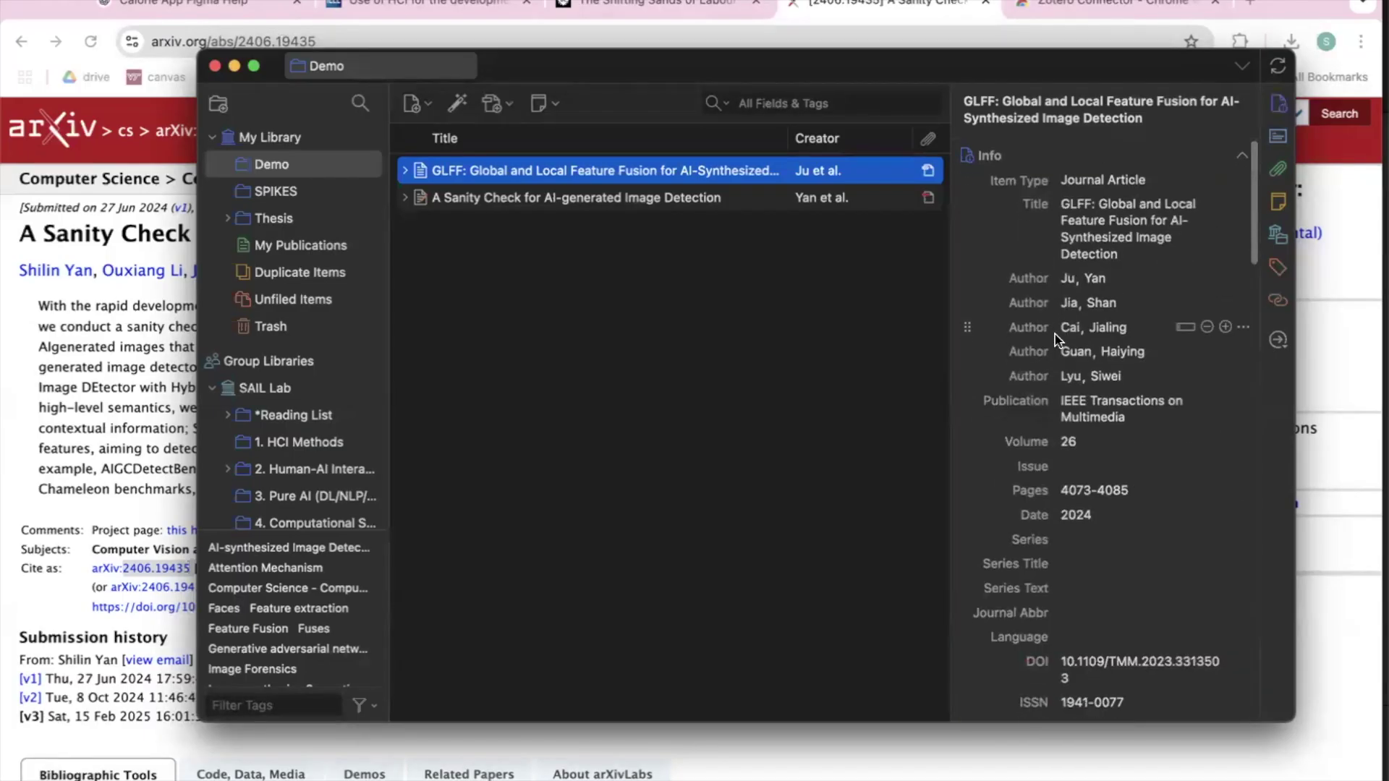
{"action": "scroll", "coordinate": [1178, 419], "scroll_direction": "down", "scroll_amount": 10}
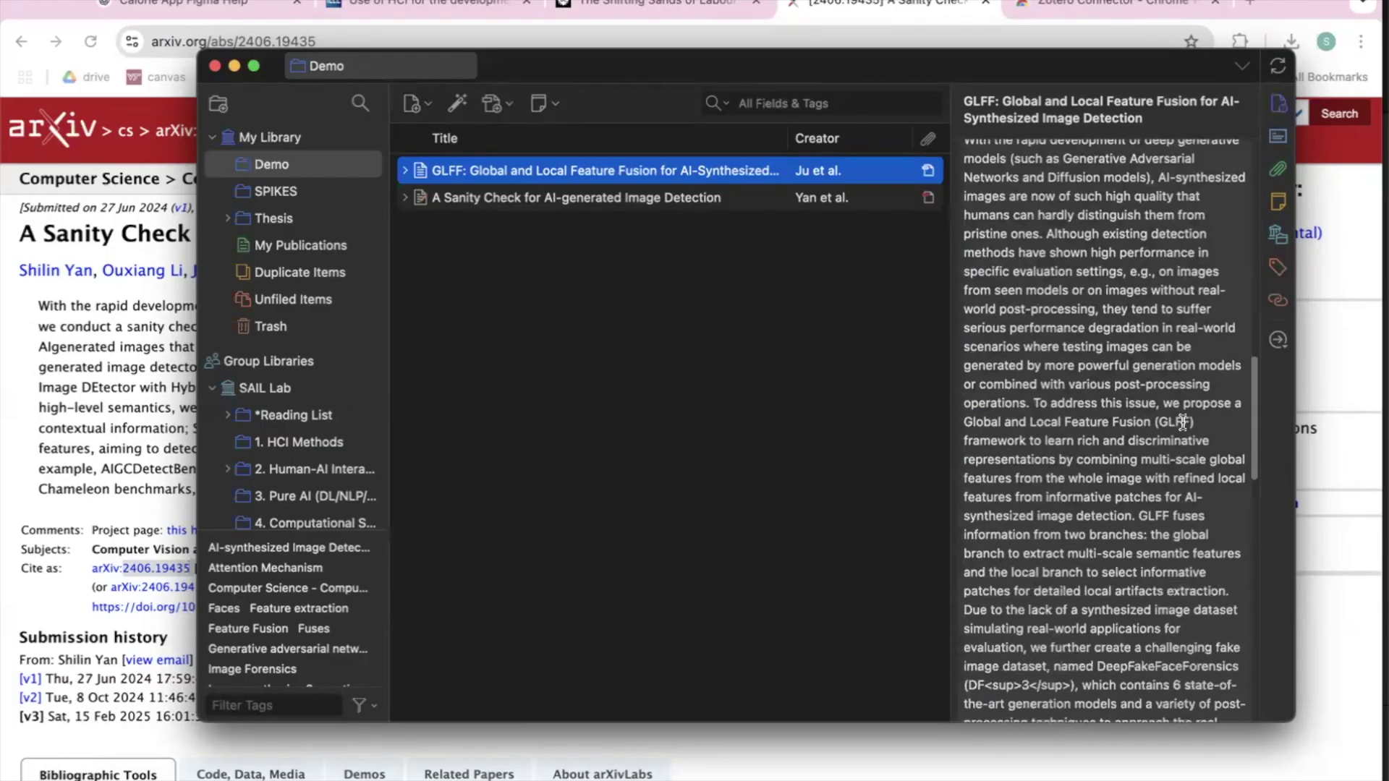
{"action": "scroll", "coordinate": [1182, 423], "scroll_direction": "down", "scroll_amount": 2}
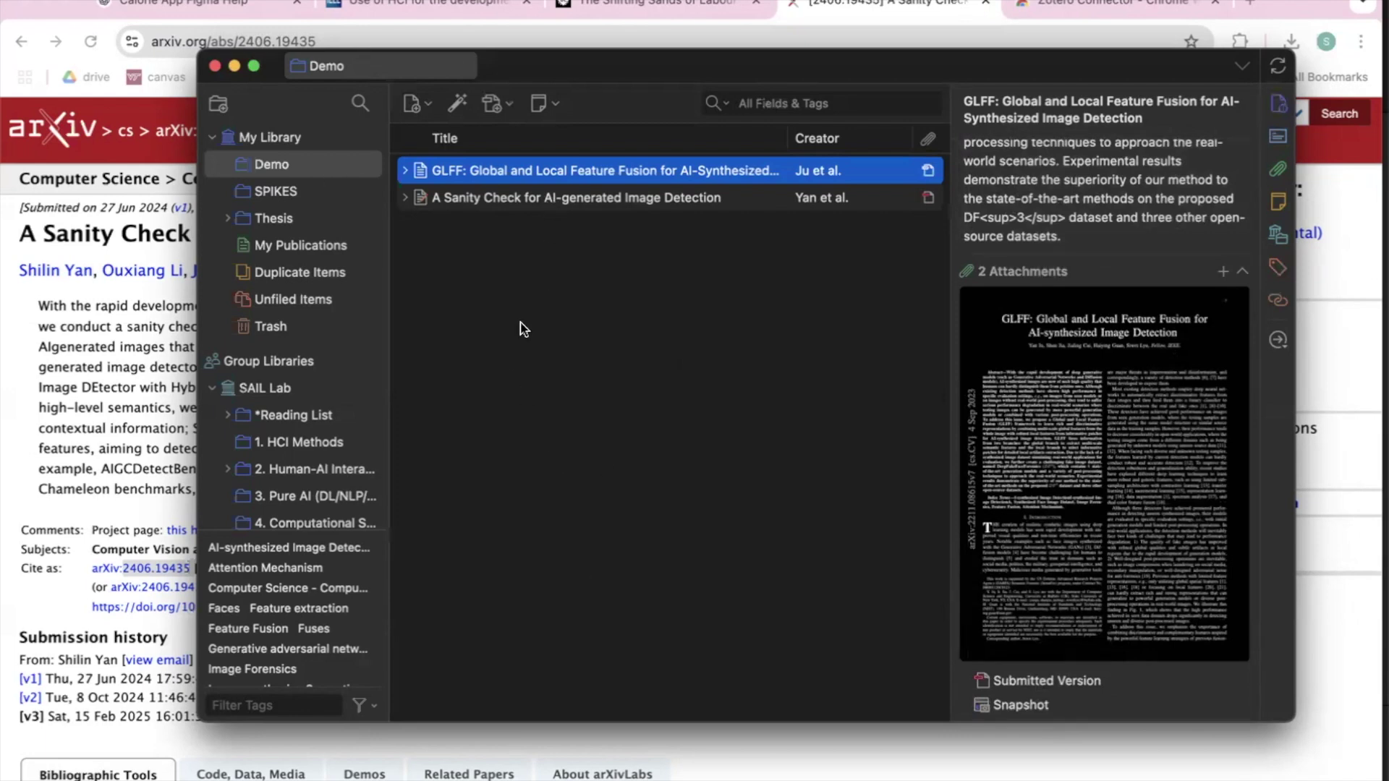
Step: Switch to Chrome, view the available extensions on the arXiv page, and go back to the Google Scholar results
{"action": "left_click", "coordinate": [749, 774]}
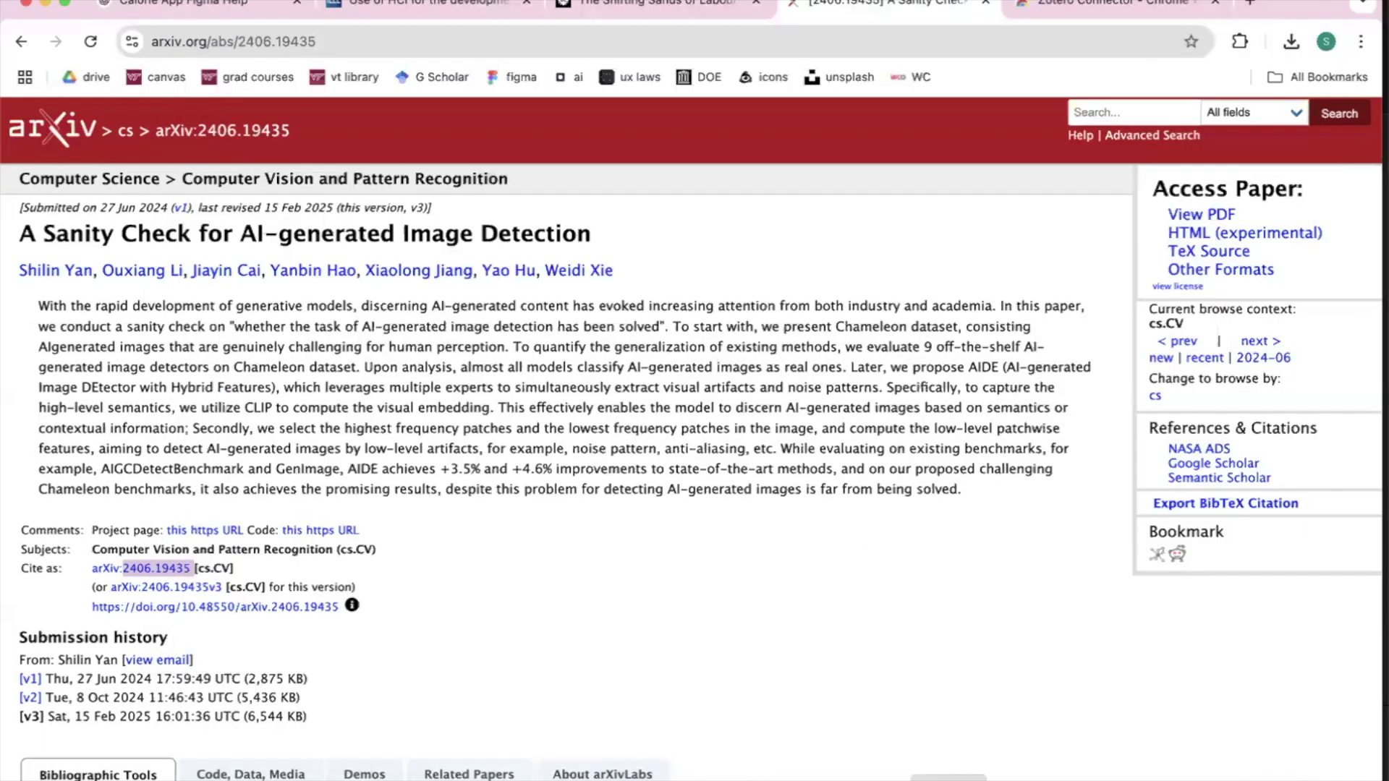
{"action": "left_click", "coordinate": [1239, 41]}
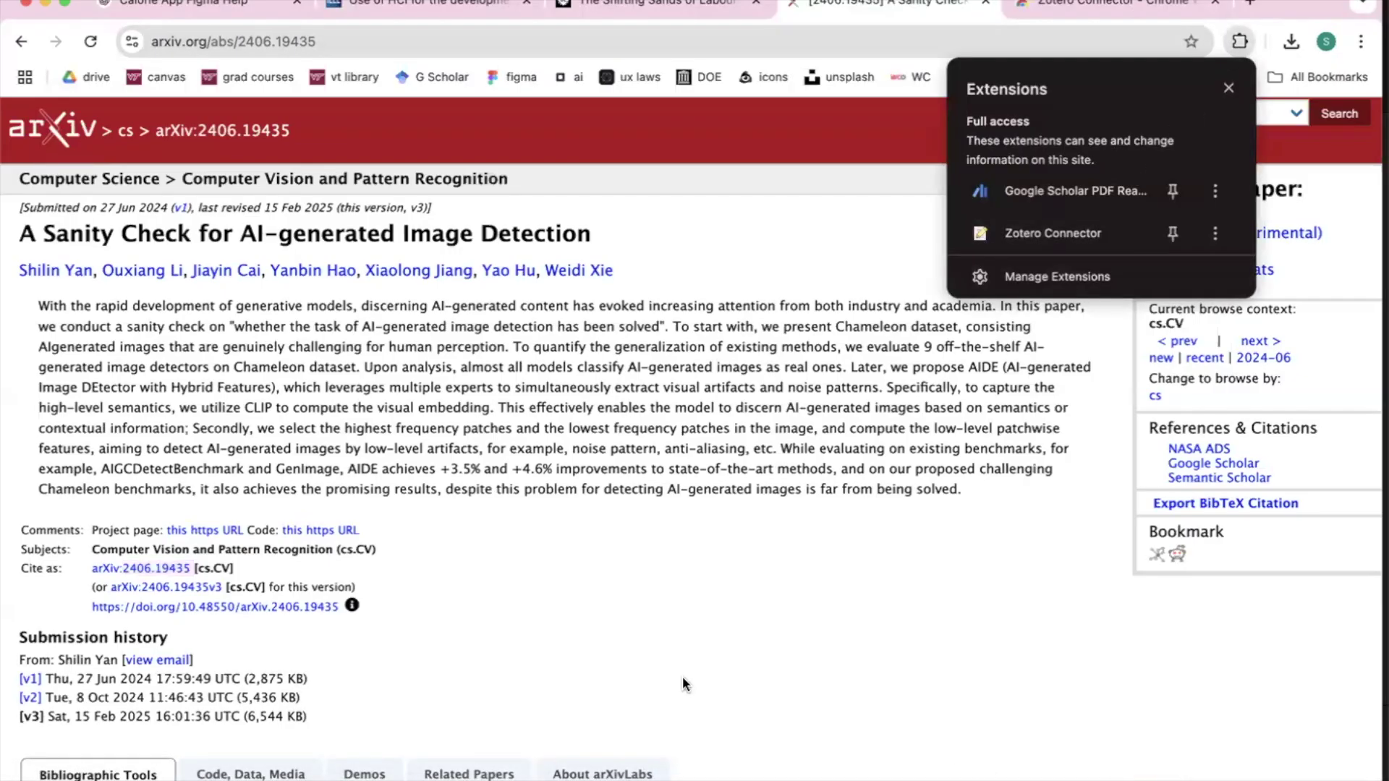
{"action": "left_click", "coordinate": [21, 41]}
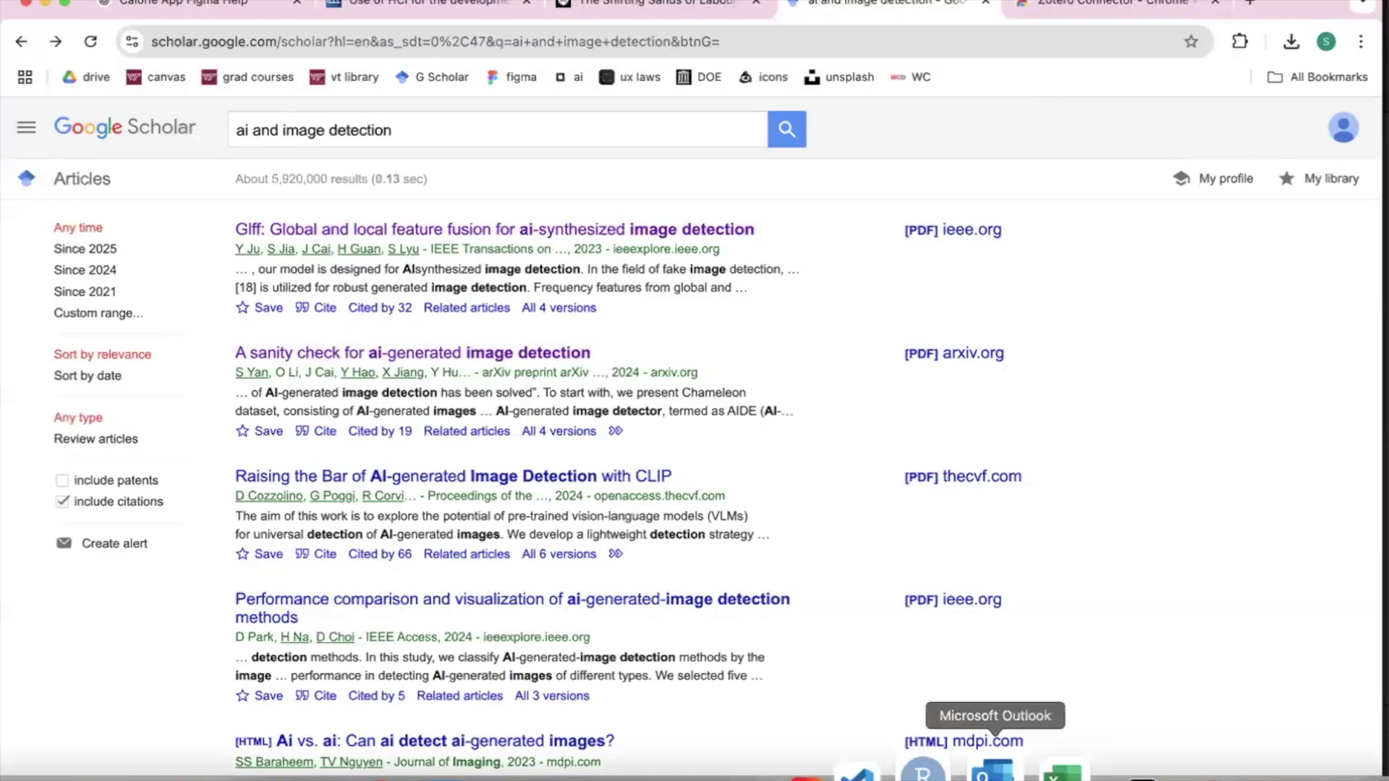
Step: Switch to Microsoft Word and create a new blank document
{"action": "mouse_move", "coordinate": [805, 771]}
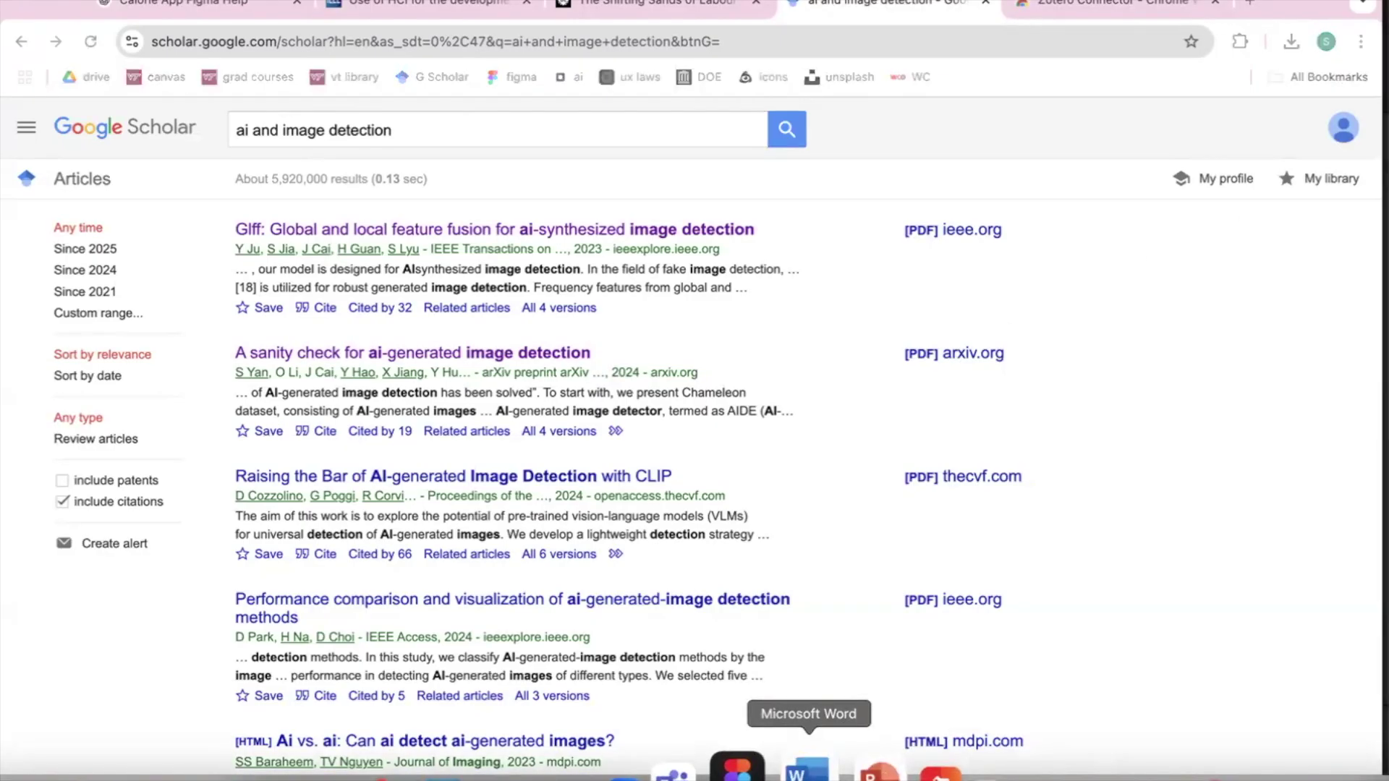
{"action": "left_click", "coordinate": [806, 769]}
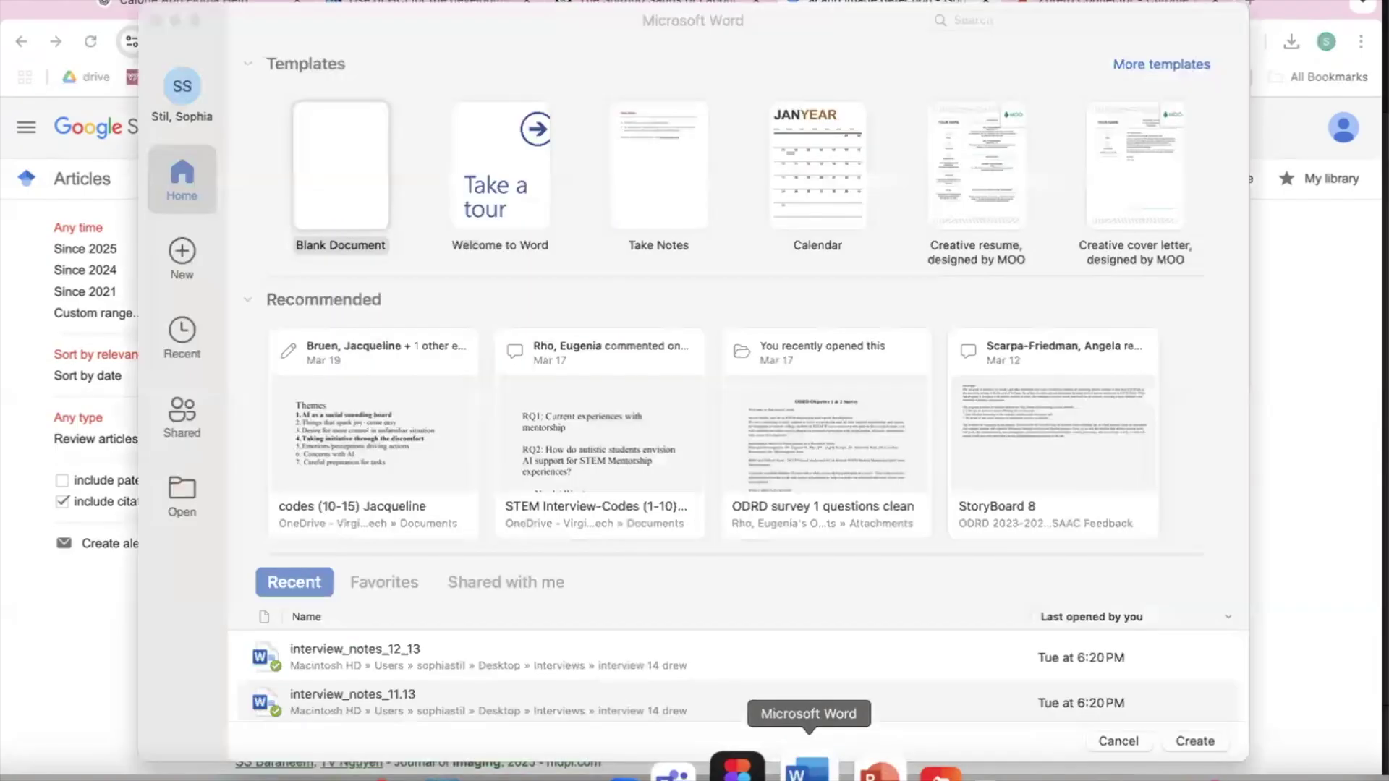
{"action": "left_click", "coordinate": [1192, 743]}
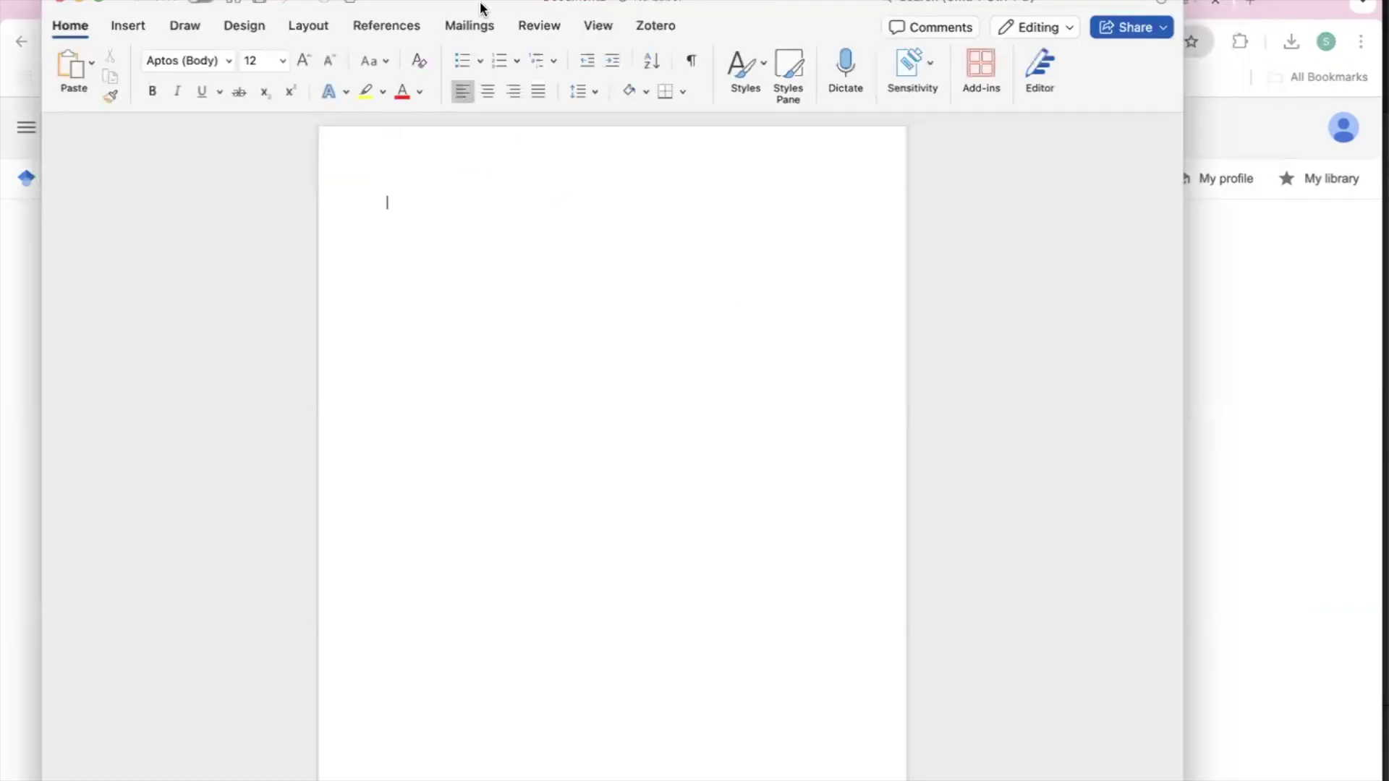
Step: Save the blank document on this Mac as demo in the Downloads folder, in Word Document (.docx) format
{"action": "left_click_drag", "start_coordinate": [481, 9], "coordinate": [517, 120]}
{"action": "key", "text": "super+s"}
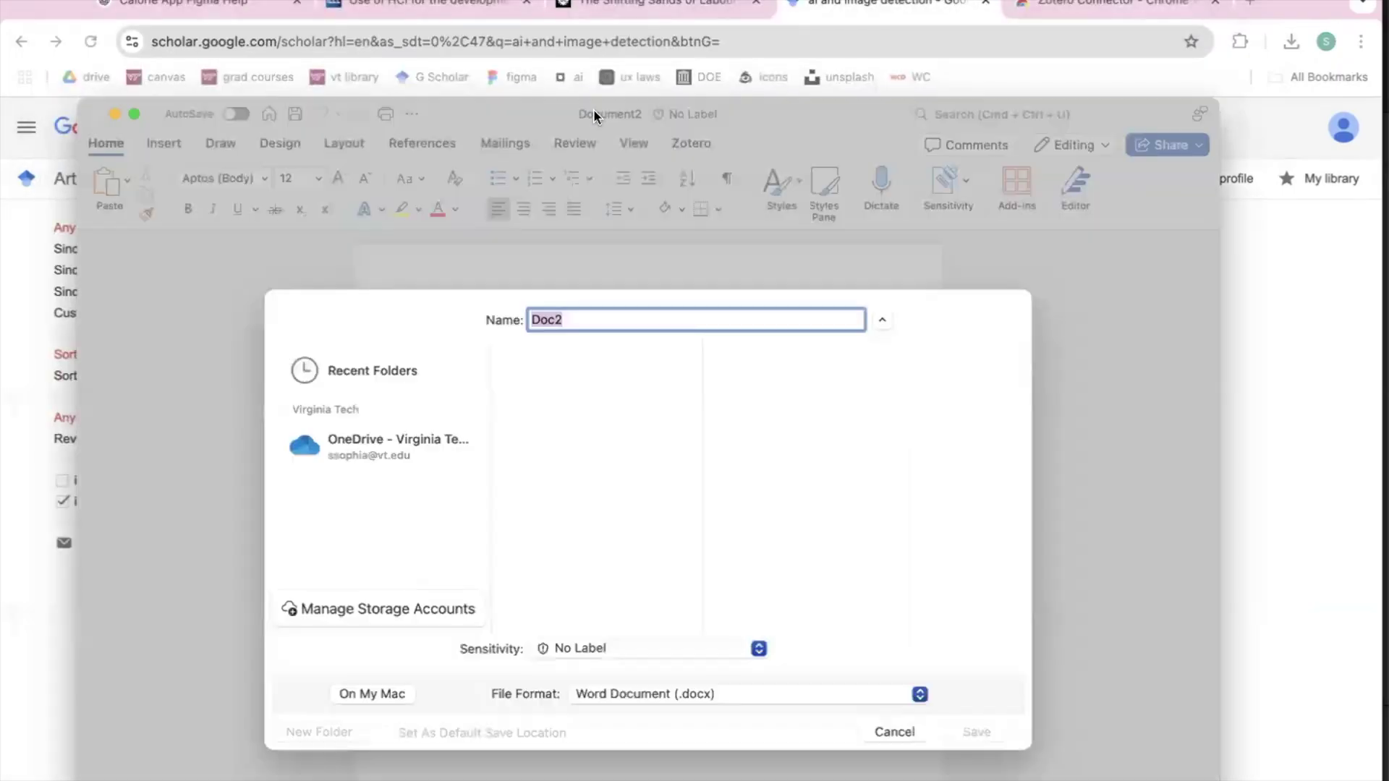
{"action": "type", "text": "sd"}
{"action": "type", "text": "demo"}
{"action": "key", "text": "super+a"}
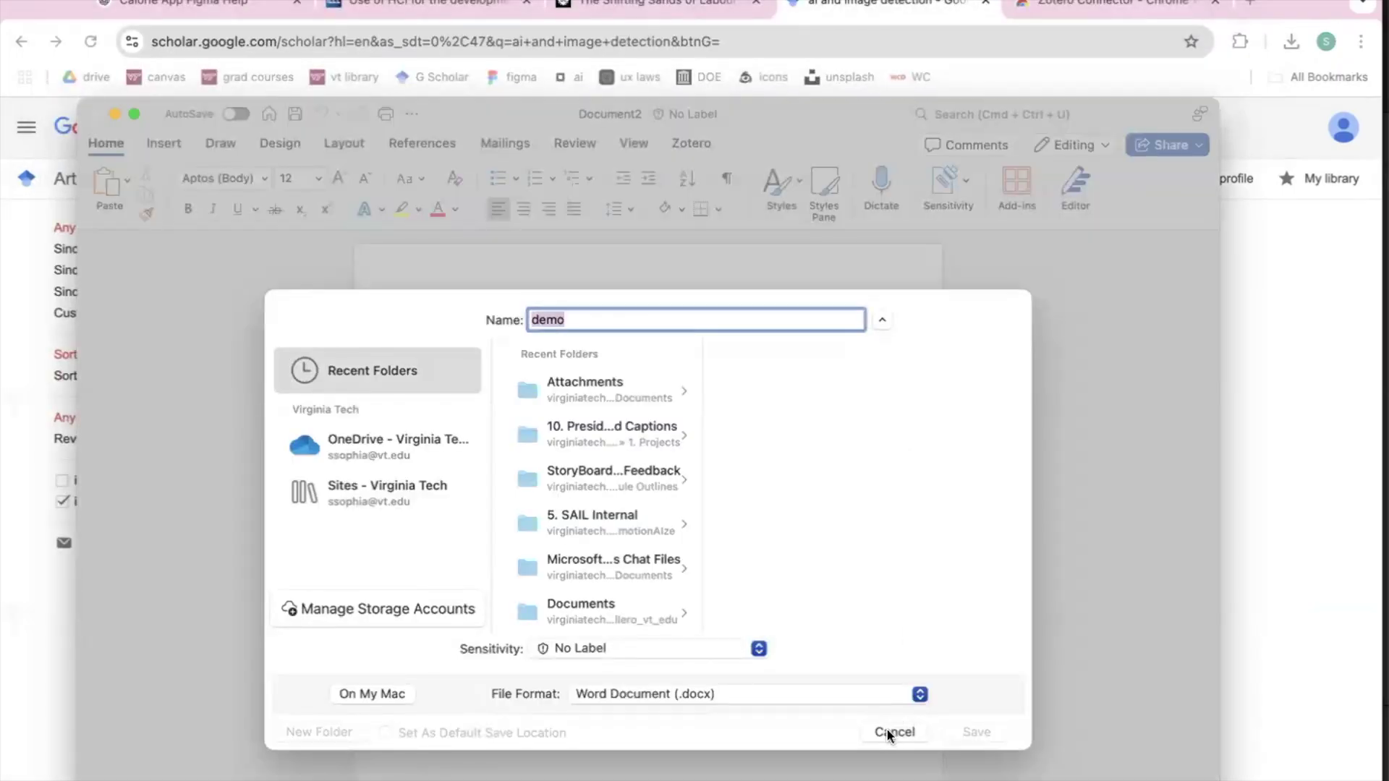
{"action": "left_click", "coordinate": [397, 693]}
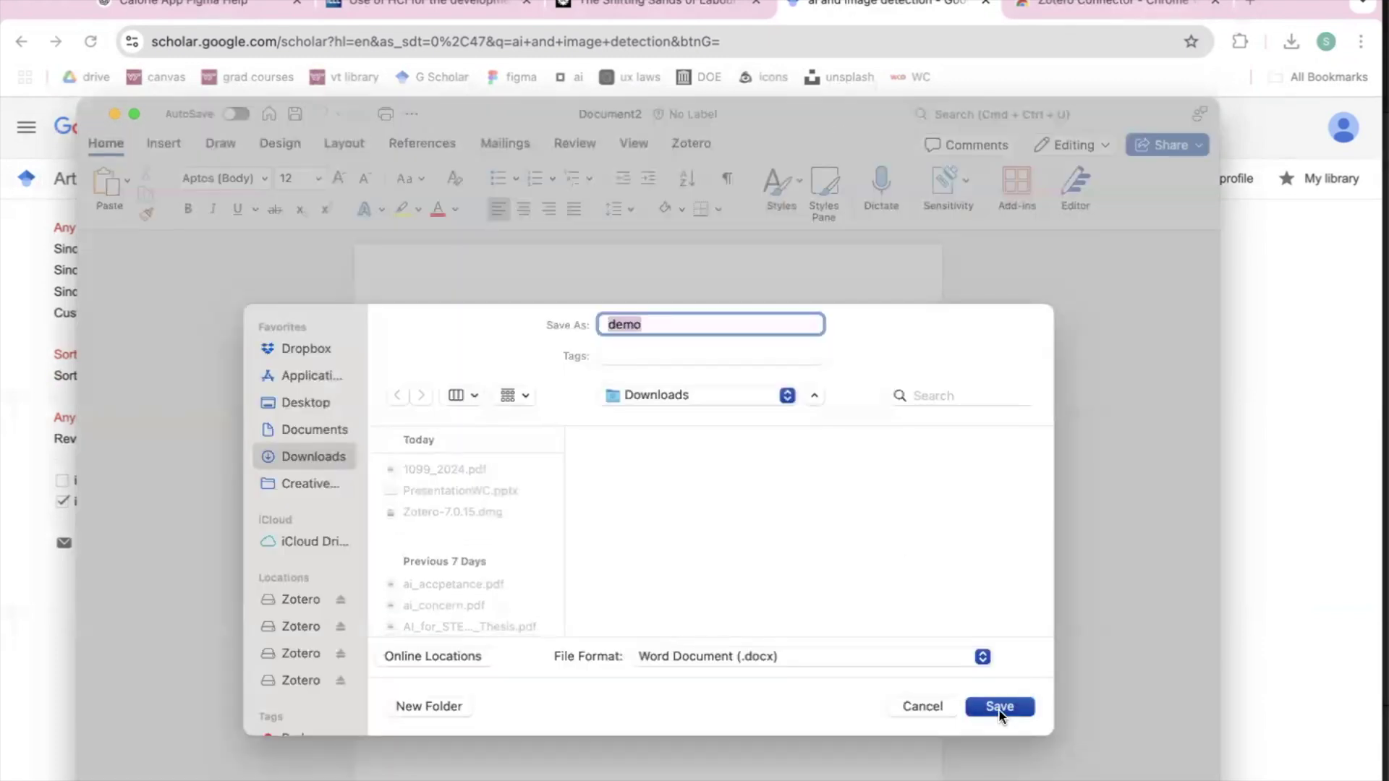
{"action": "left_click", "coordinate": [999, 707]}
{"action": "left_click_drag", "start_coordinate": [831, 104], "coordinate": [846, 0]}
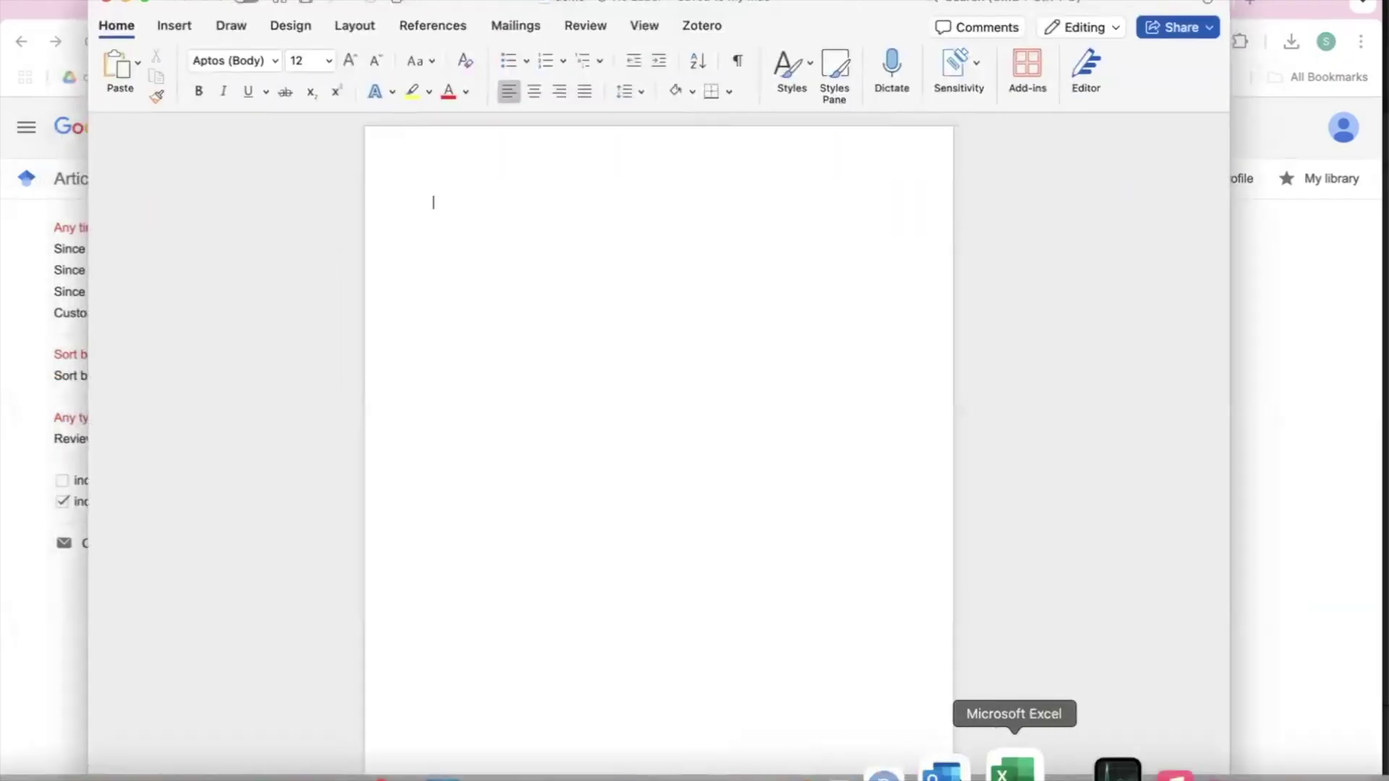
Step: Switch to Zotero and check in the Cite settings whether the Microsoft Word add-in is installed
{"action": "left_click", "coordinate": [1140, 767]}
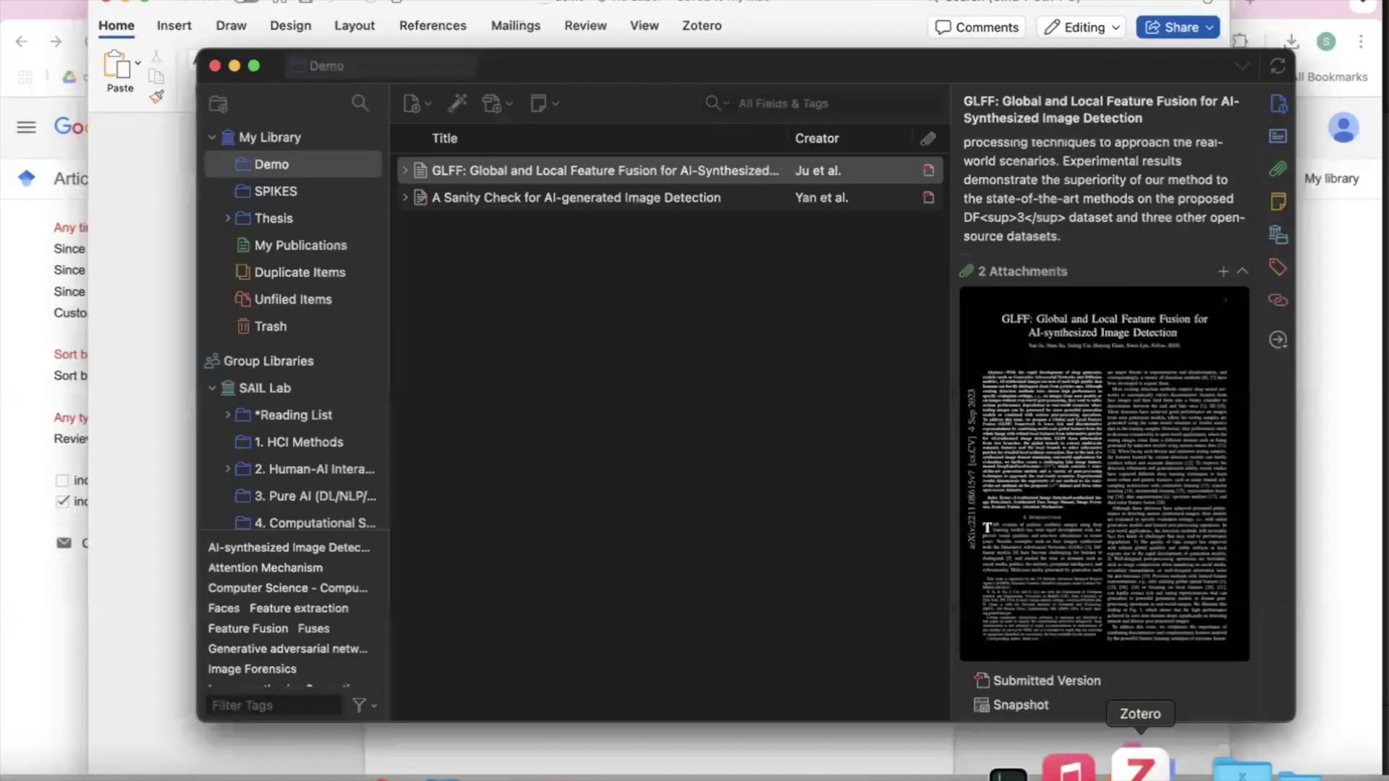
{"action": "left_click", "coordinate": [69, 0]}
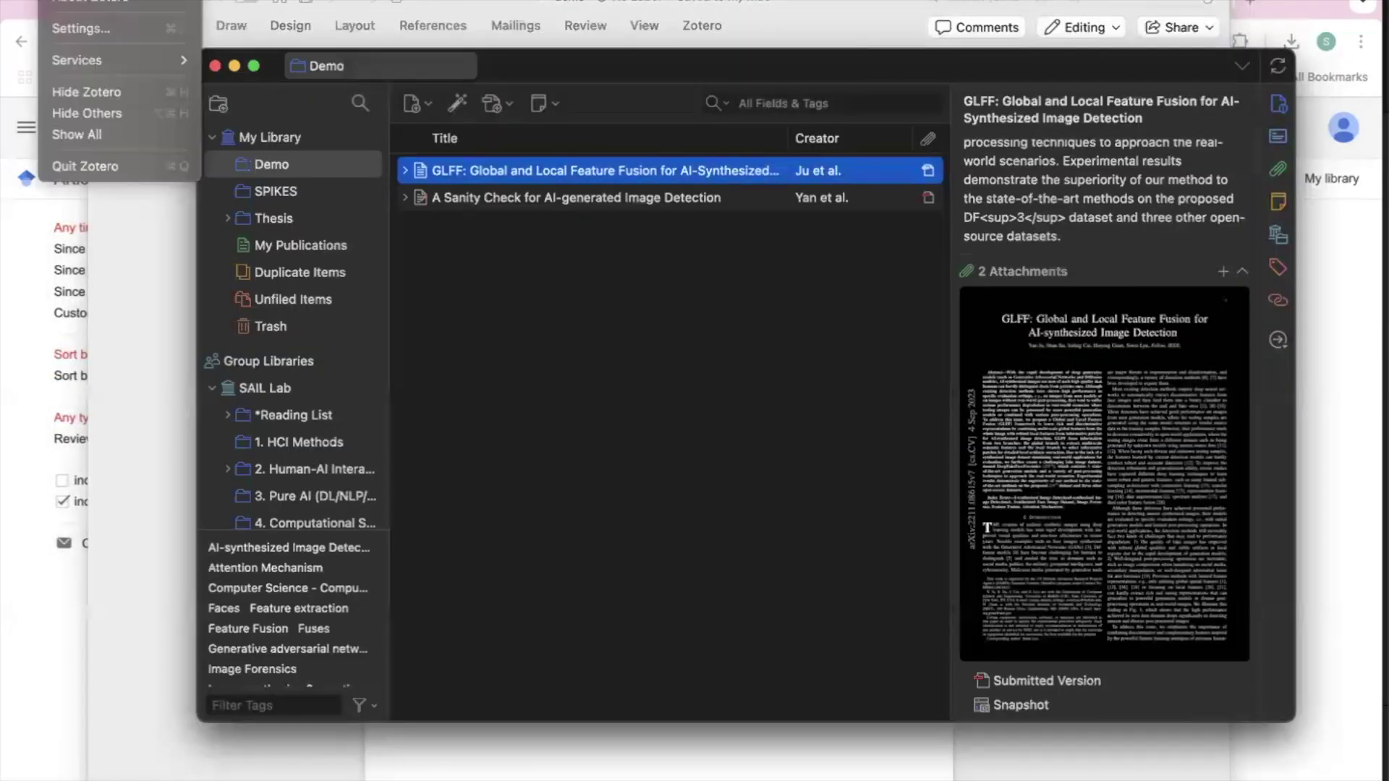
{"action": "left_click", "coordinate": [88, 29]}
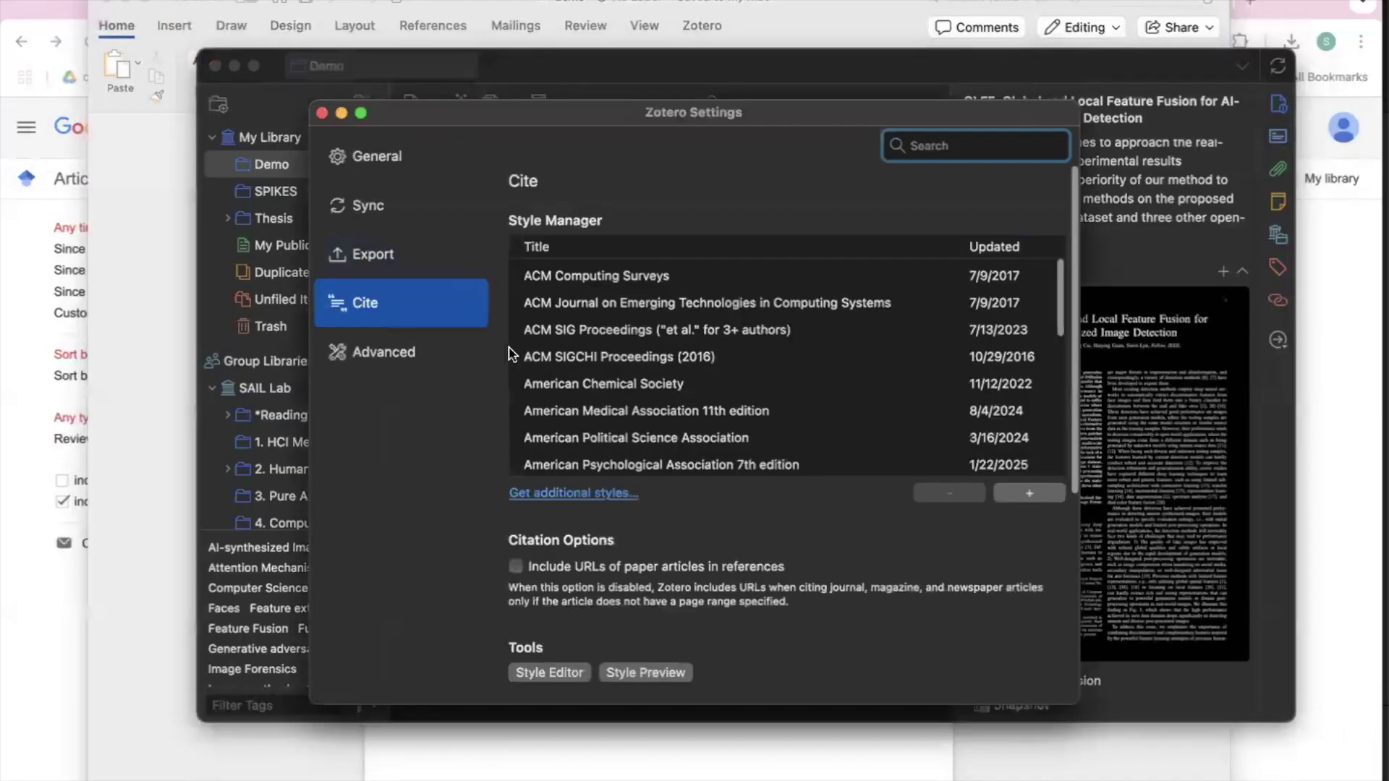
{"action": "scroll", "coordinate": [623, 318], "scroll_direction": "down", "scroll_amount": 1}
{"action": "scroll", "coordinate": [622, 319], "scroll_direction": "up", "scroll_amount": 1}
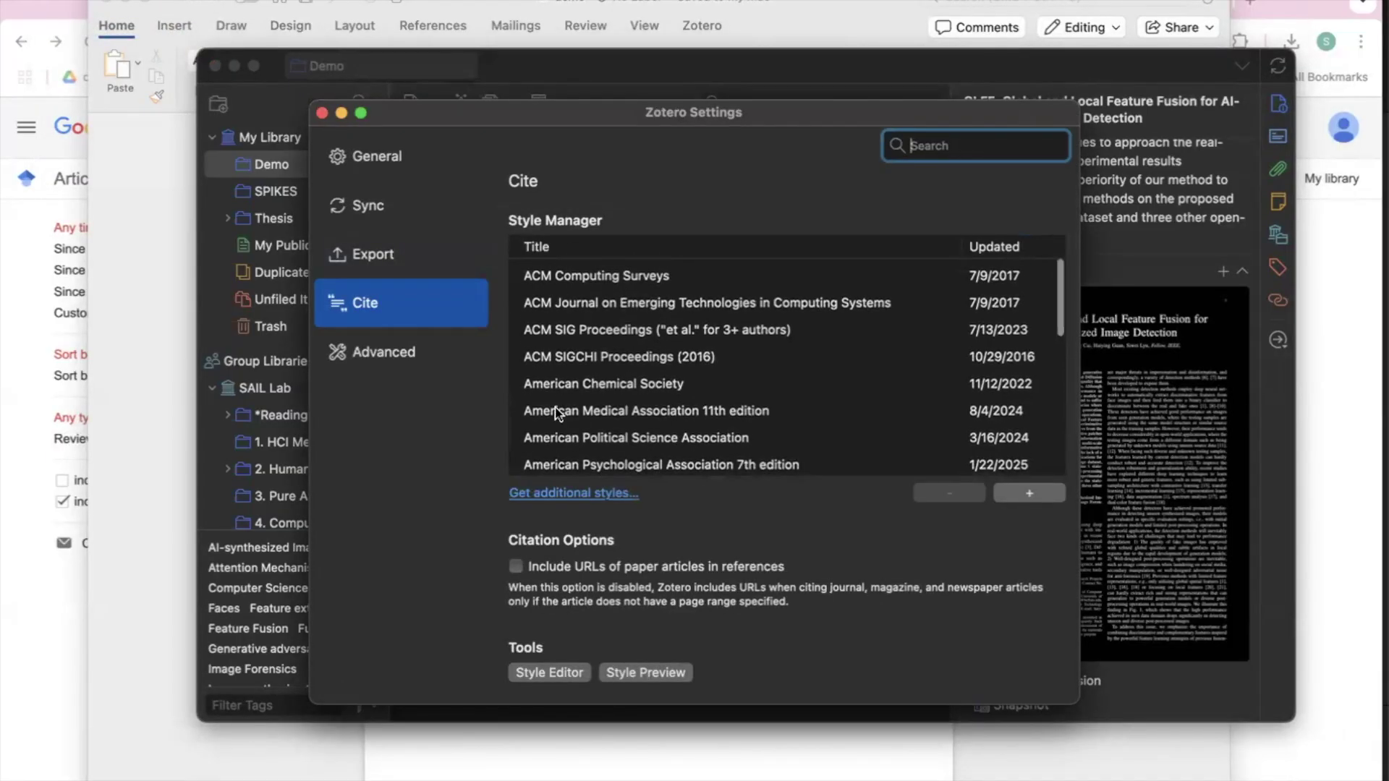
{"action": "scroll", "coordinate": [868, 605], "scroll_direction": "down", "scroll_amount": 5}
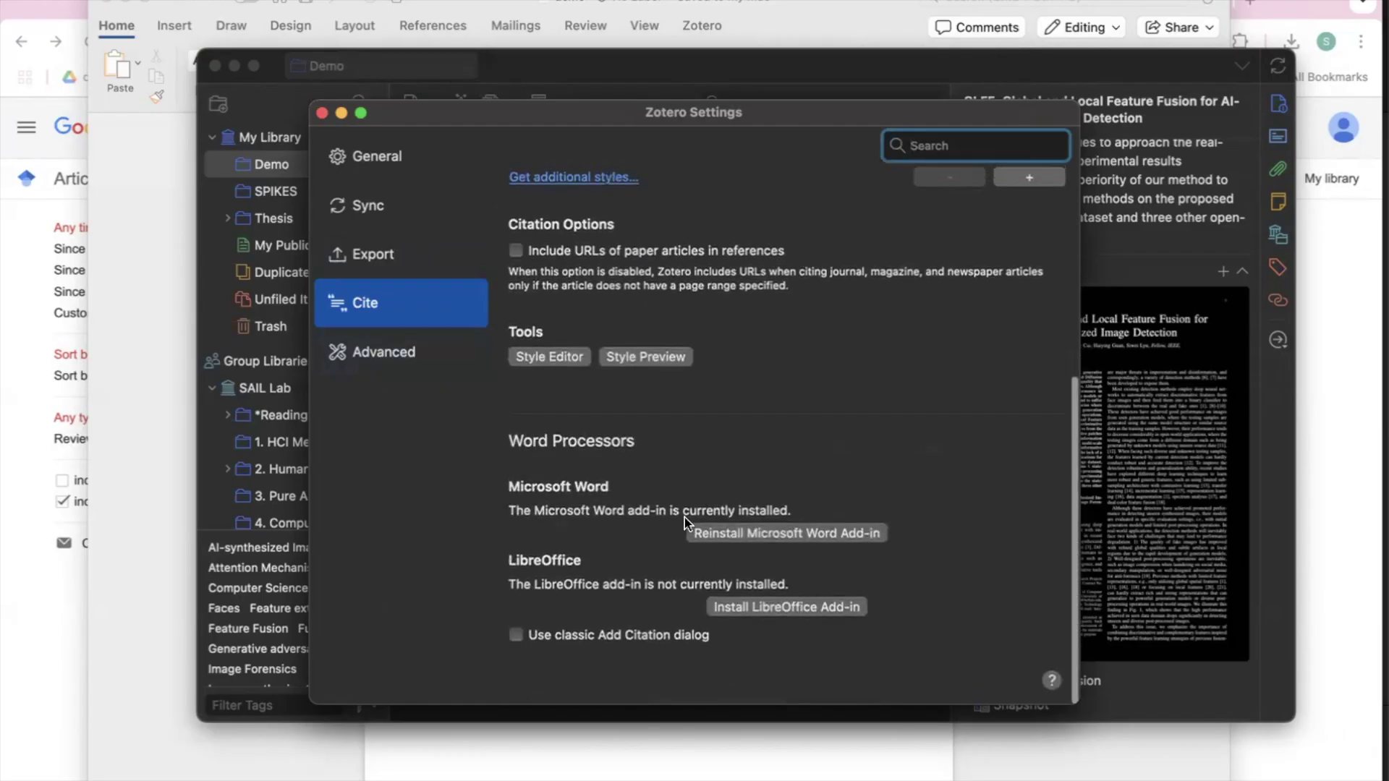
Step: Return to Word, write "Prior work investigated xyz", and set the Zotero citation style to American Psychological Association (APA) 7th edition
{"action": "mouse_move", "coordinate": [807, 772]}
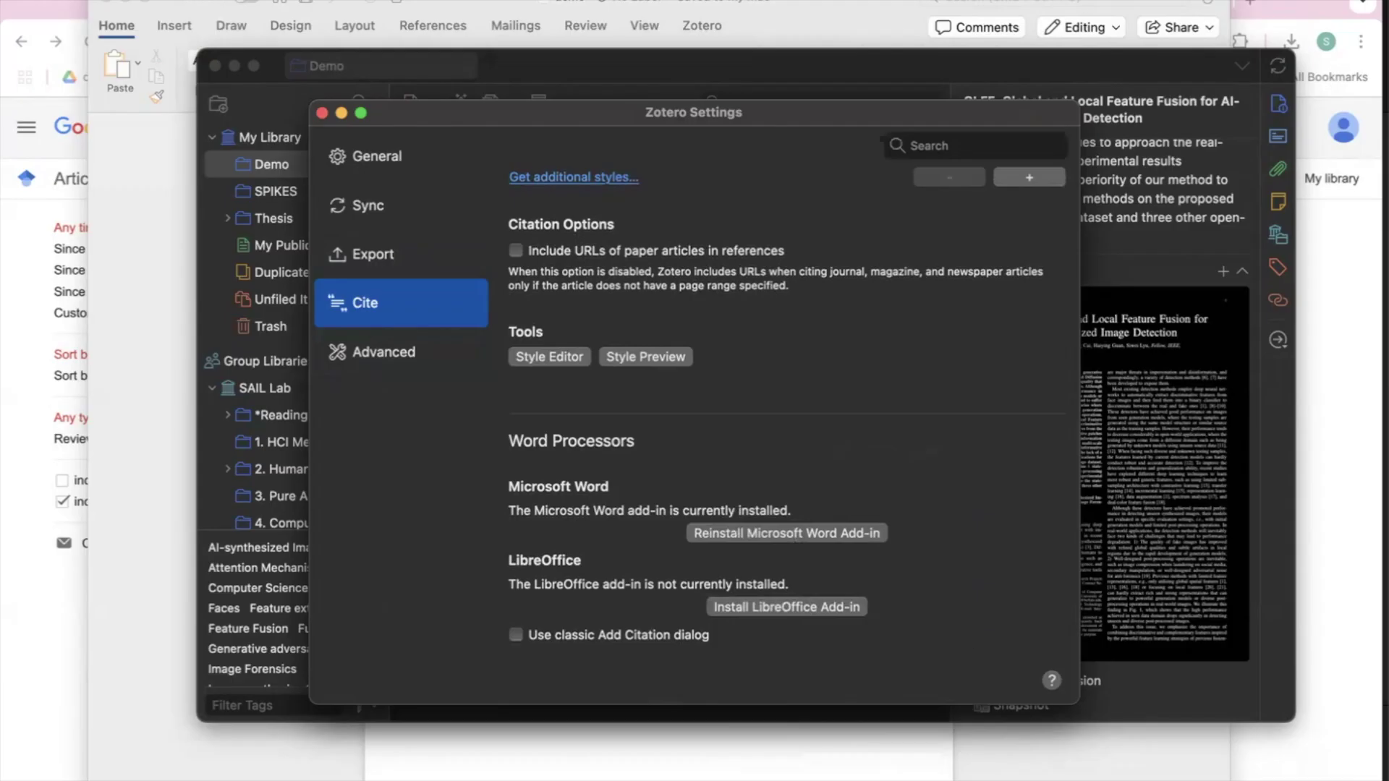
{"action": "left_click", "coordinate": [467, 770]}
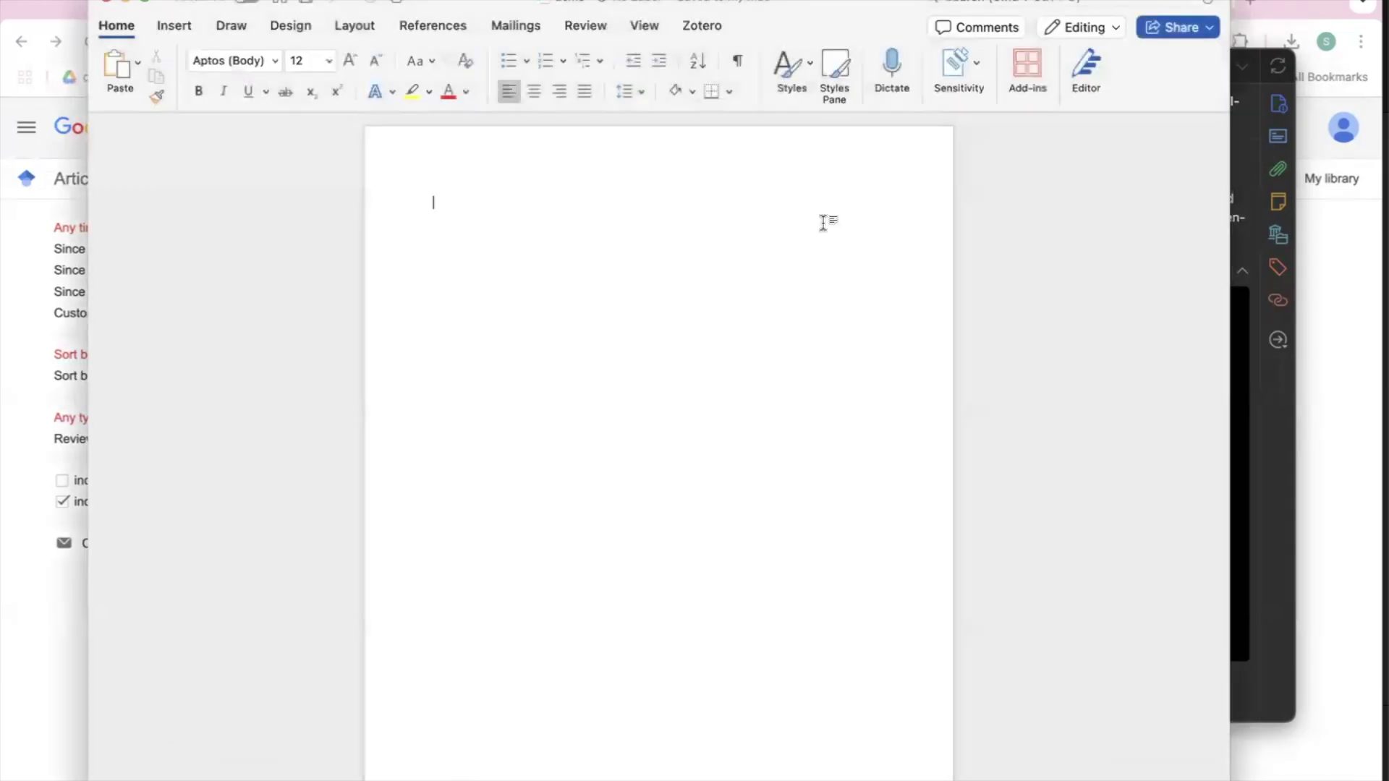
{"action": "left_click_drag", "start_coordinate": [868, 22], "coordinate": [806, 2]}
{"action": "left_click", "coordinate": [868, 30]}
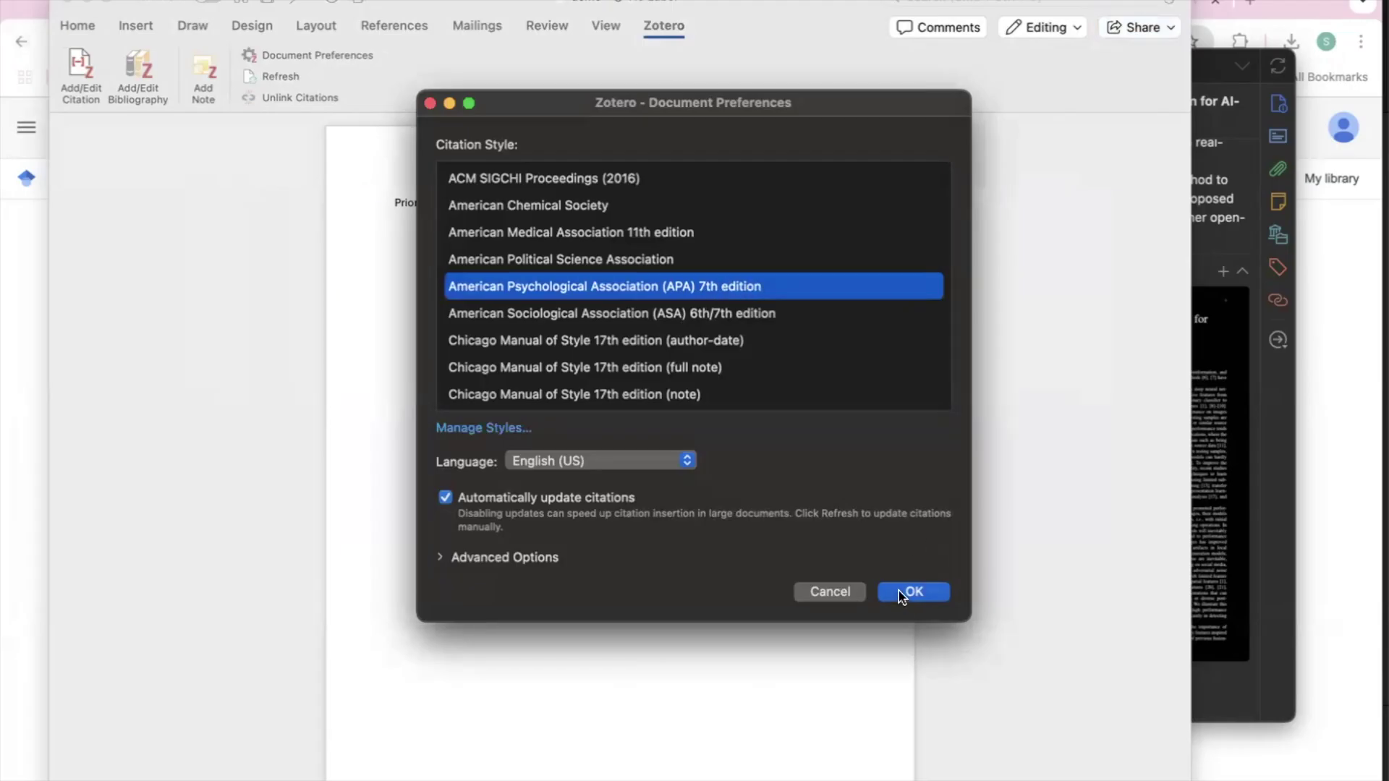
{"action": "scroll", "coordinate": [667, 257], "scroll_direction": "down", "scroll_amount": 3}
{"action": "scroll", "coordinate": [667, 257], "scroll_direction": "up", "scroll_amount": 3}
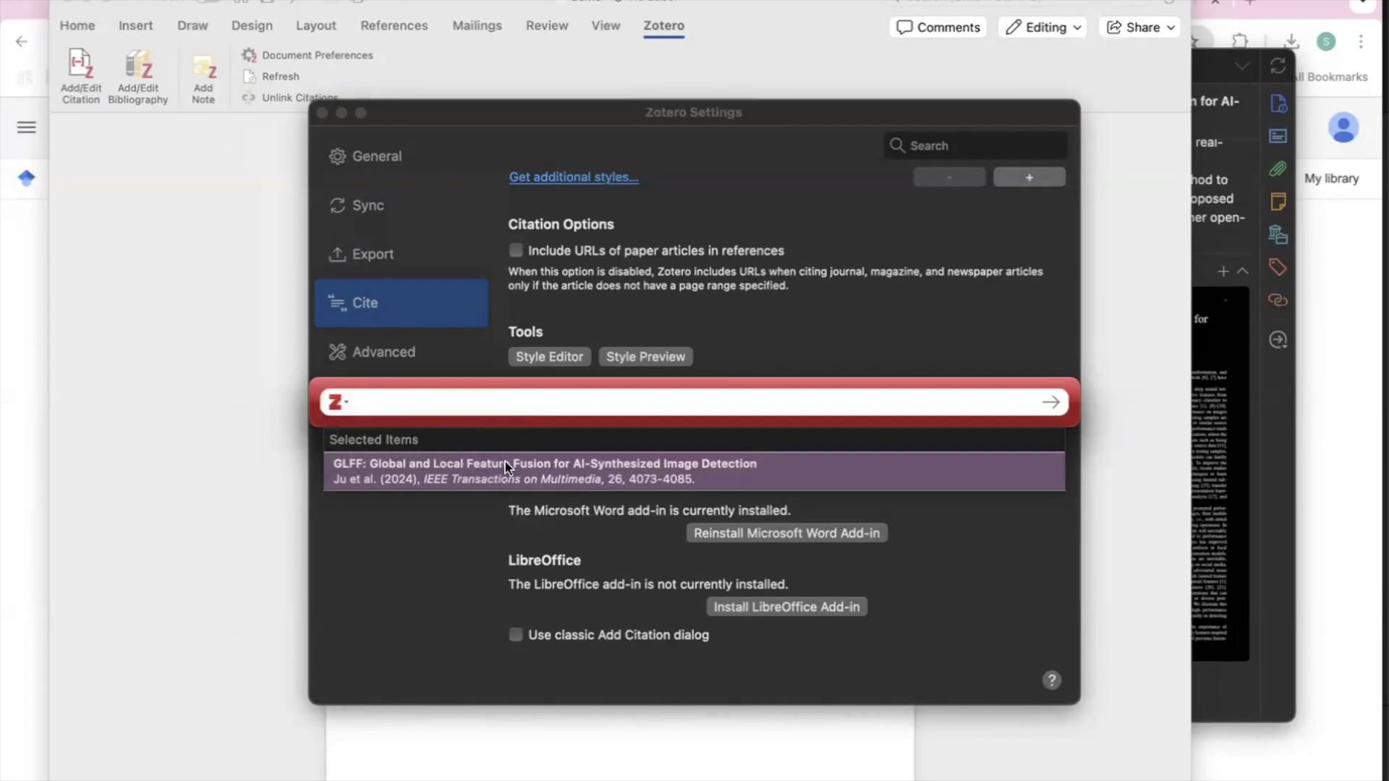
Step: Search the Zotero references for an author's surname, and clear the search
{"action": "type", "text": "smith"}
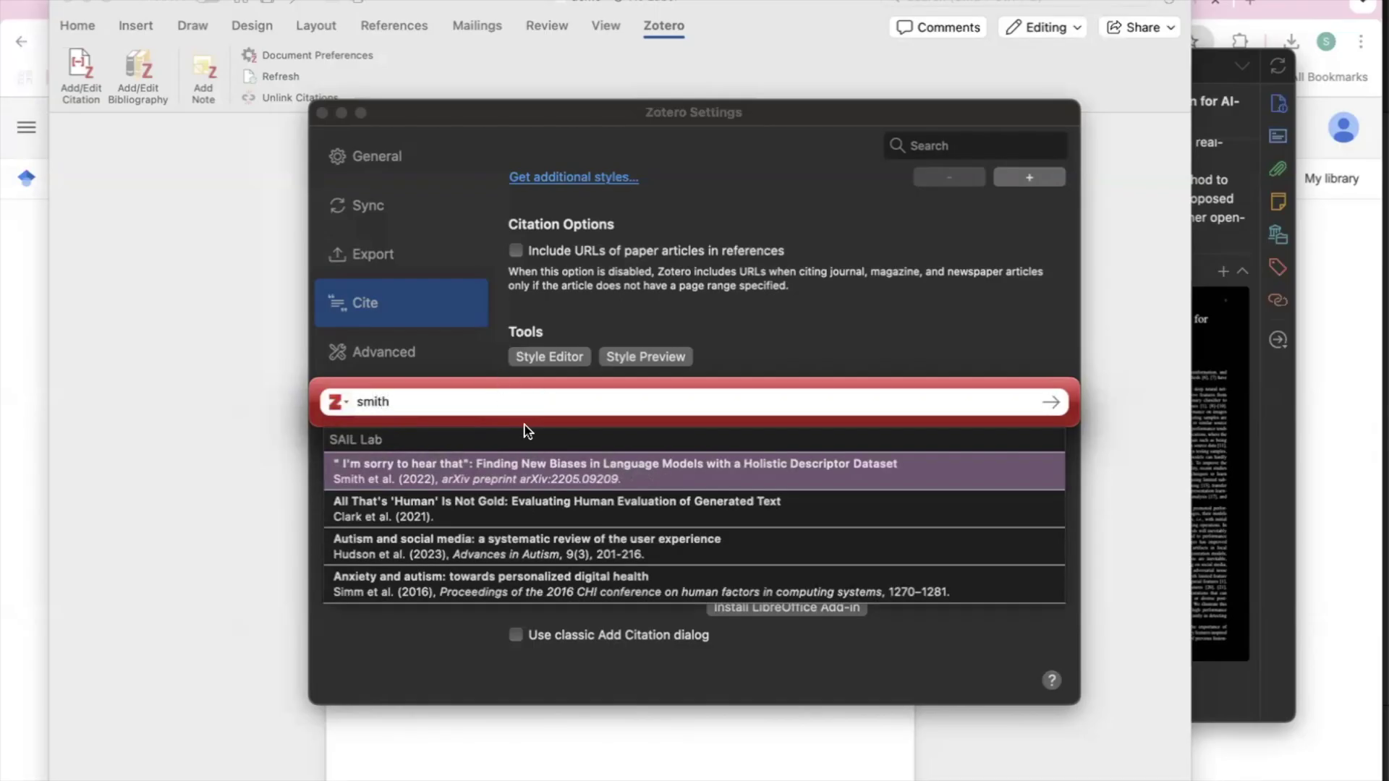
{"action": "key", "text": "BackSpace"}
{"action": "key", "text": "BackSpace"}
{"action": "key", "text": "BackSpace"}
{"action": "key", "text": "BackSpace"}
{"action": "key", "text": "BackSpace"}
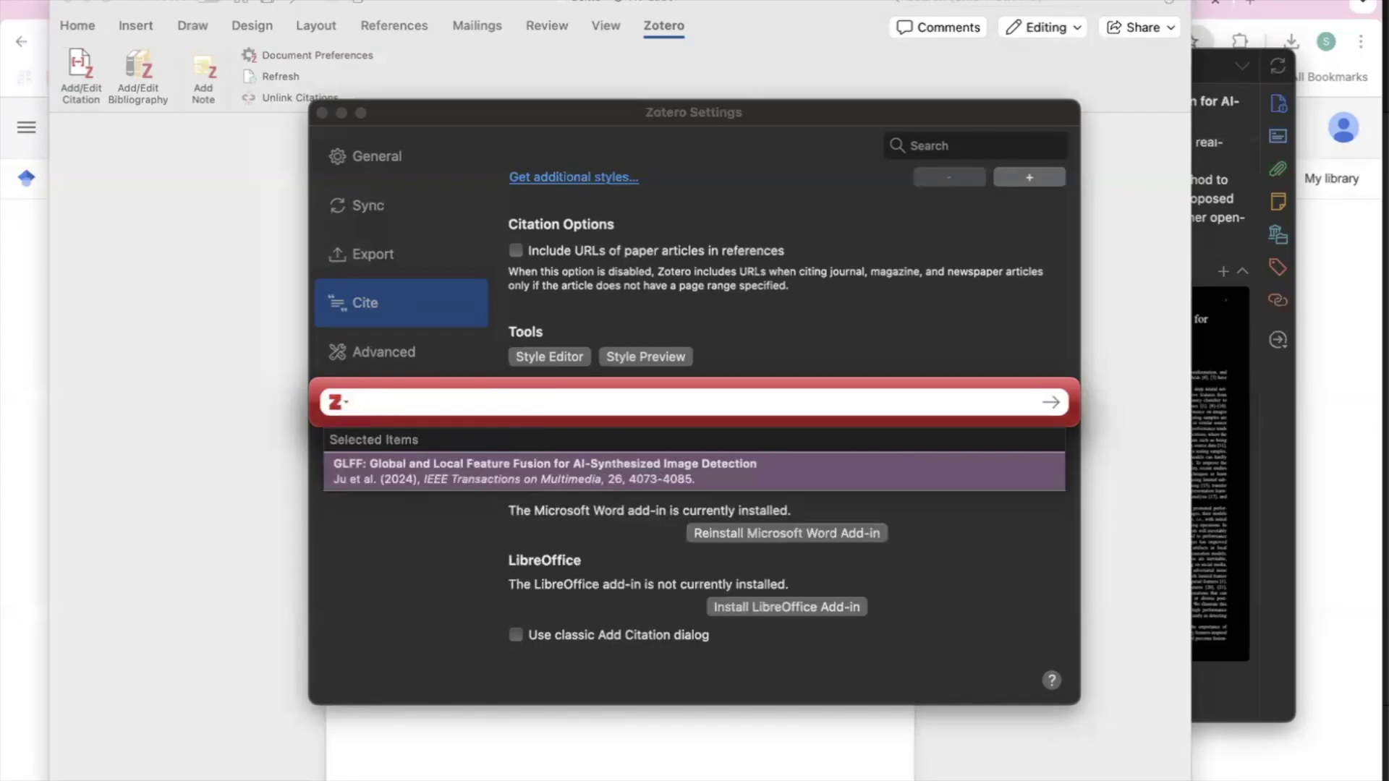
Step: Insert a citation of the GLFF: Global and Local Feature Fusion paper after "Prior work investigated xyz"
{"action": "left_click", "coordinate": [520, 480]}
{"action": "key", "text": "Return"}
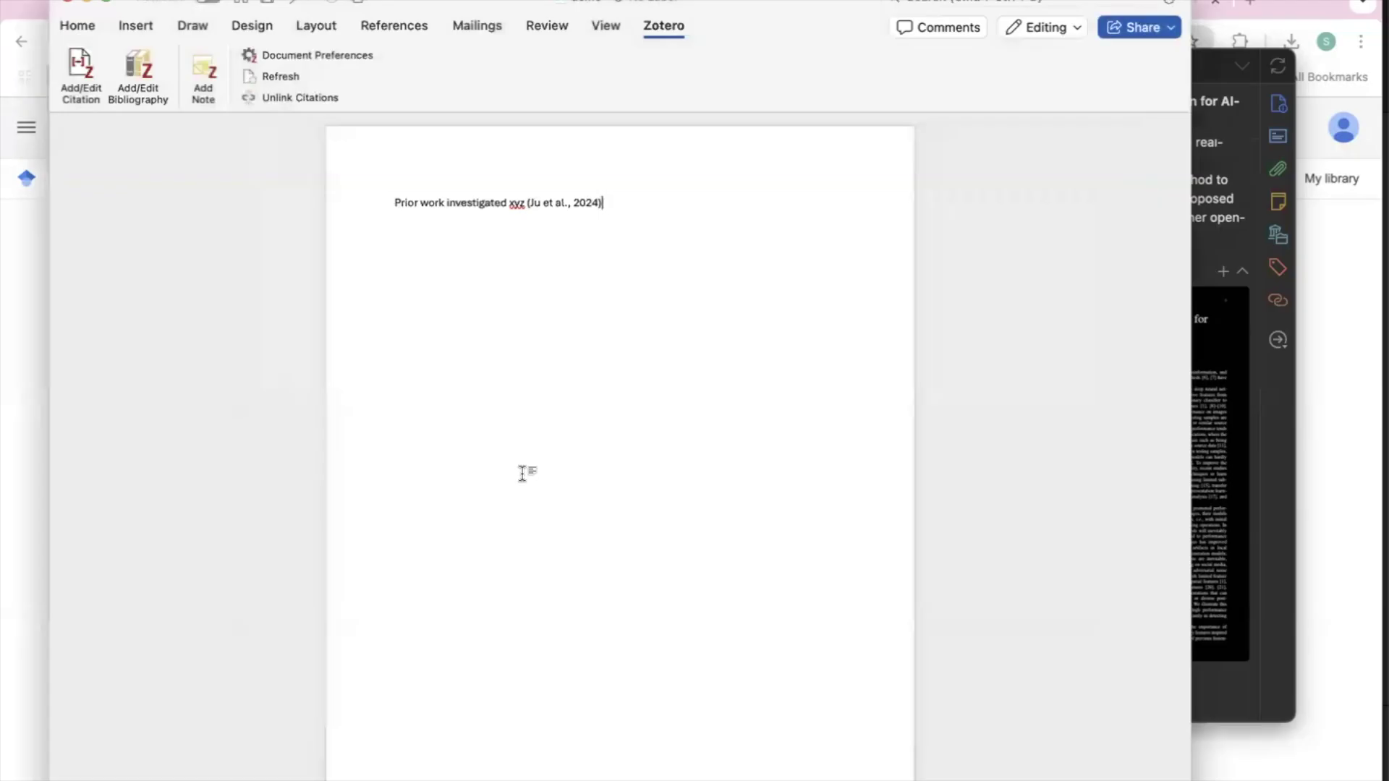
{"action": "left_click_drag", "start_coordinate": [620, 198], "coordinate": [480, 200]}
Step: Add a "References" heading a few lines below the cited sentence, with an empty line after it
{"action": "left_click", "coordinate": [709, 196]}
{"action": "key", "text": "Return"}
{"action": "key", "text": "Return"}
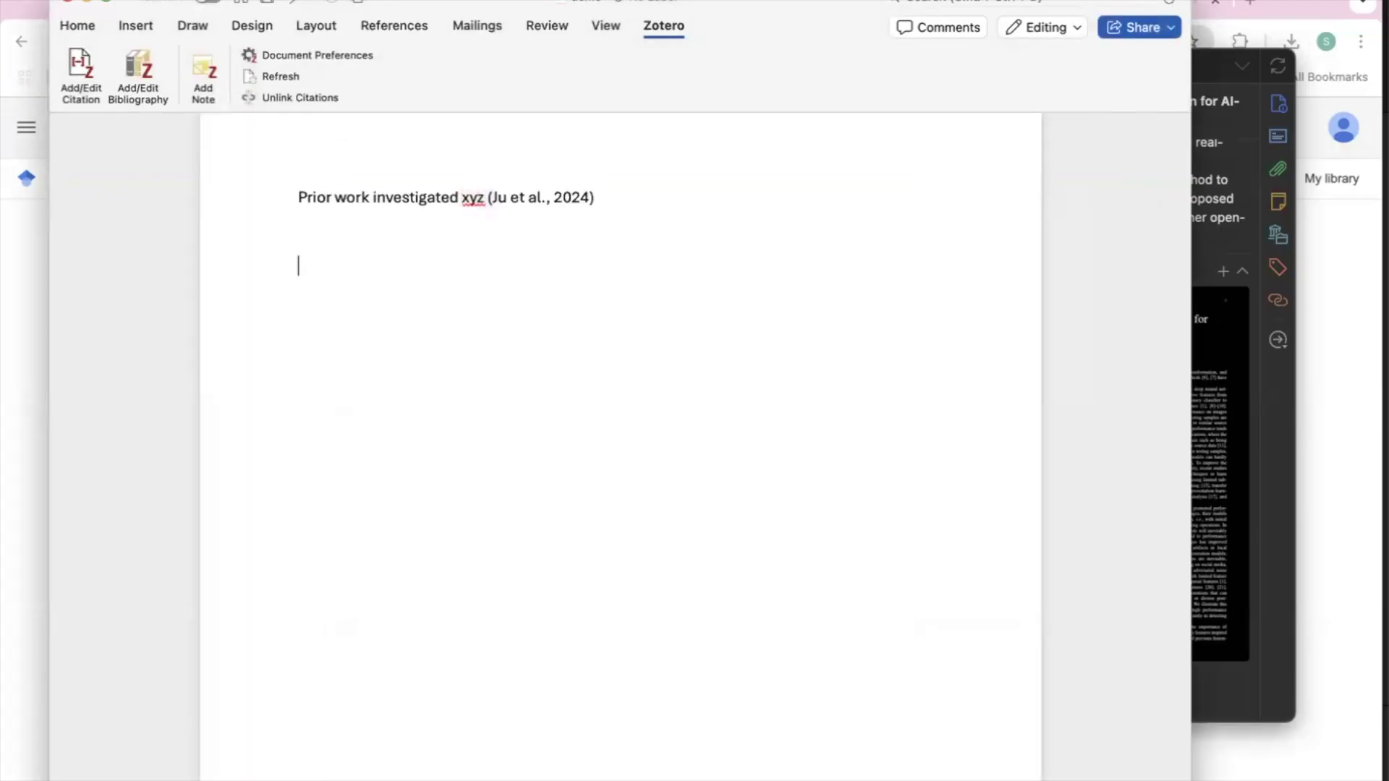
{"action": "type", "text": "References"}
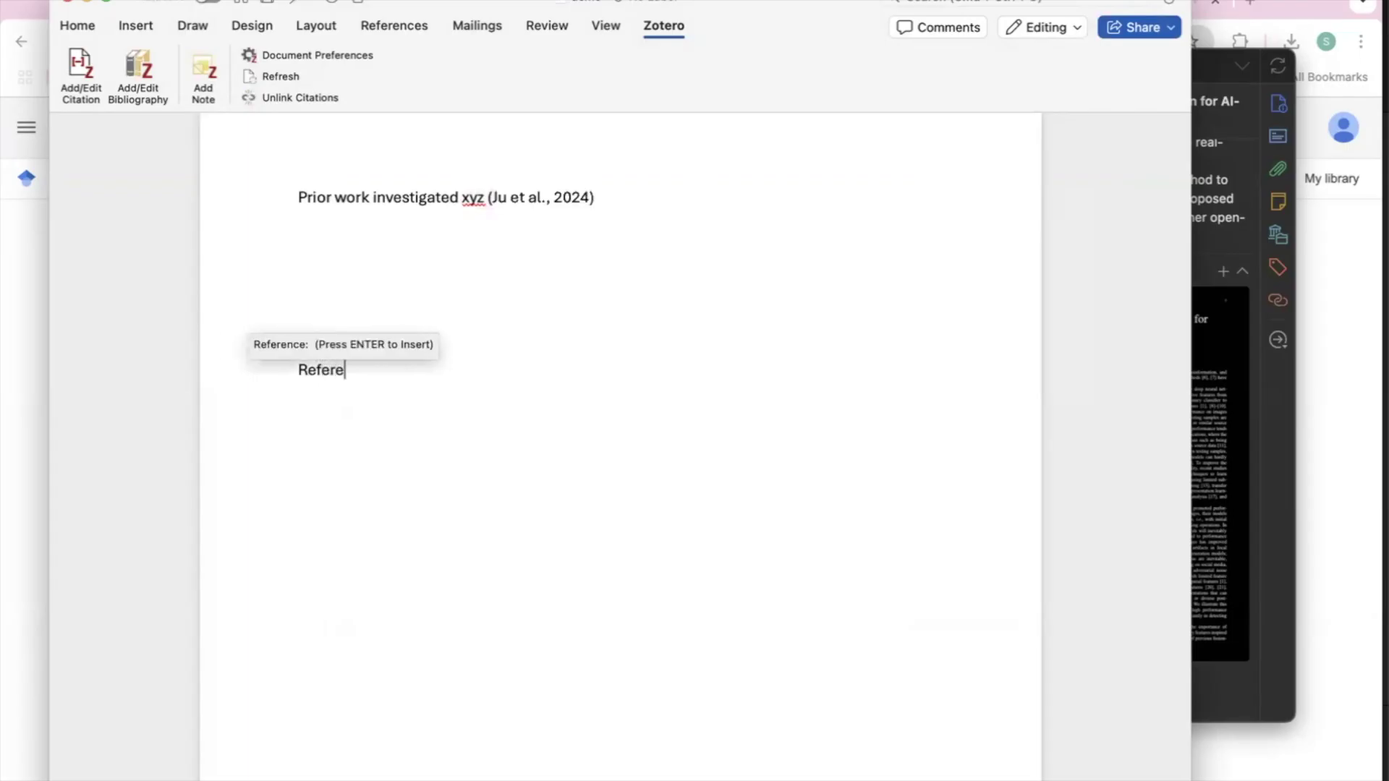
{"action": "key", "text": "Return"}
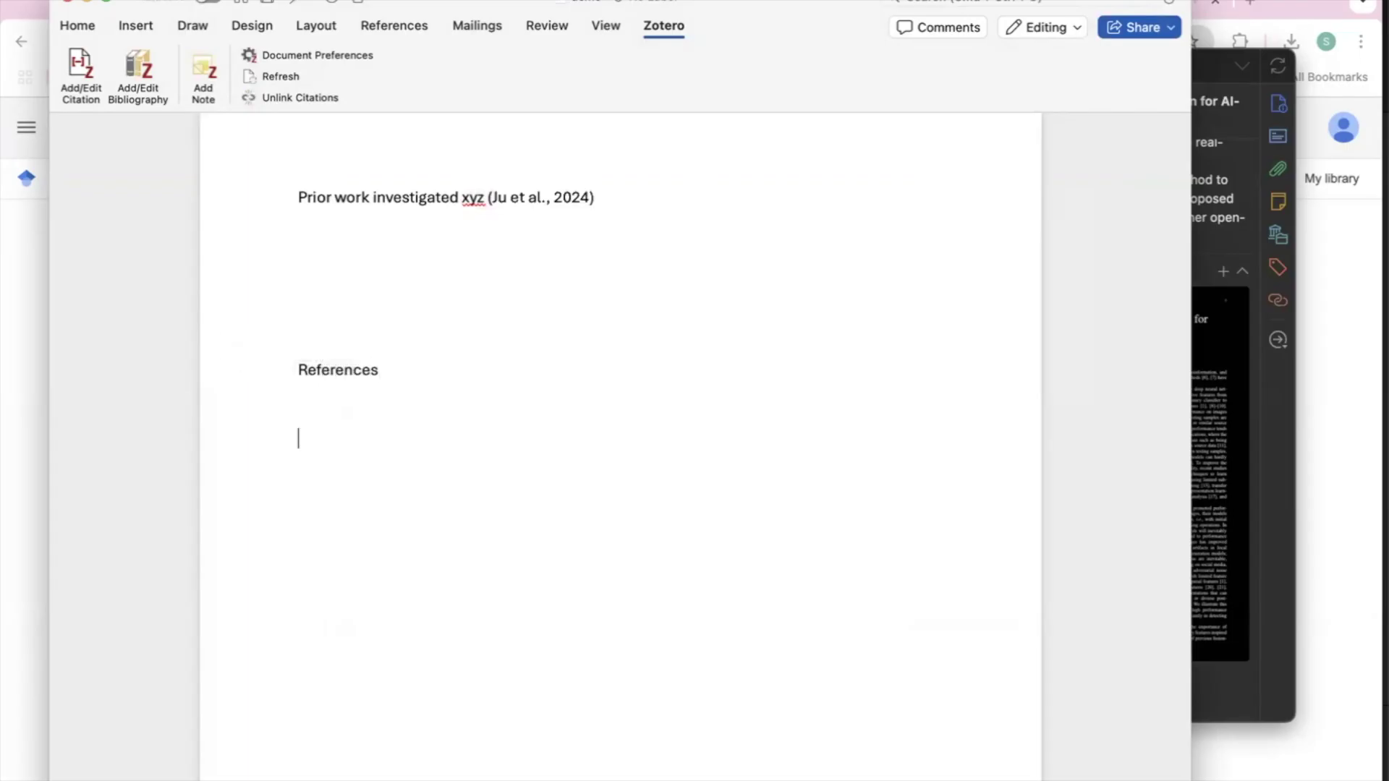
Step: Insert the Zotero bibliography below the References heading and review the entry together with its in-text citation
{"action": "left_click", "coordinate": [139, 65]}
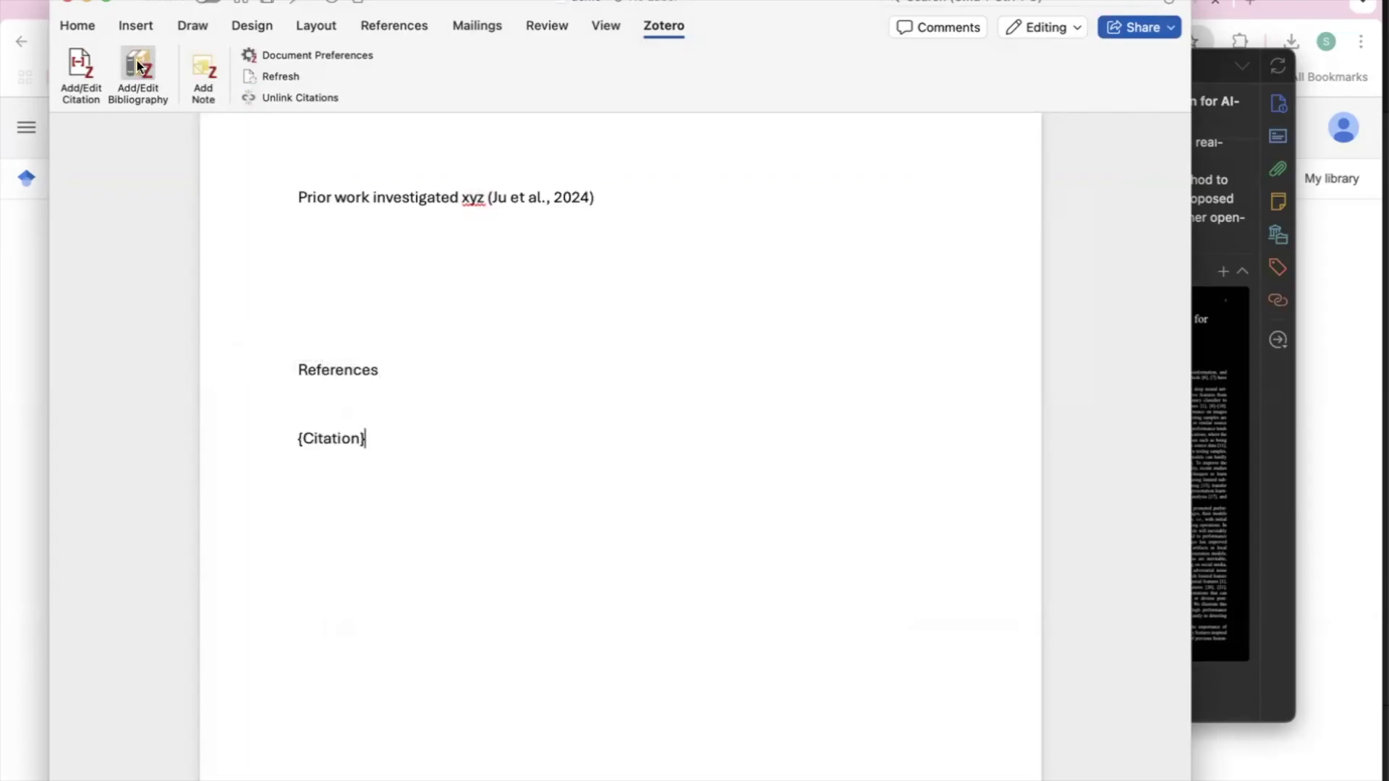
{"action": "left_click_drag", "start_coordinate": [573, 562], "coordinate": [276, 436]}
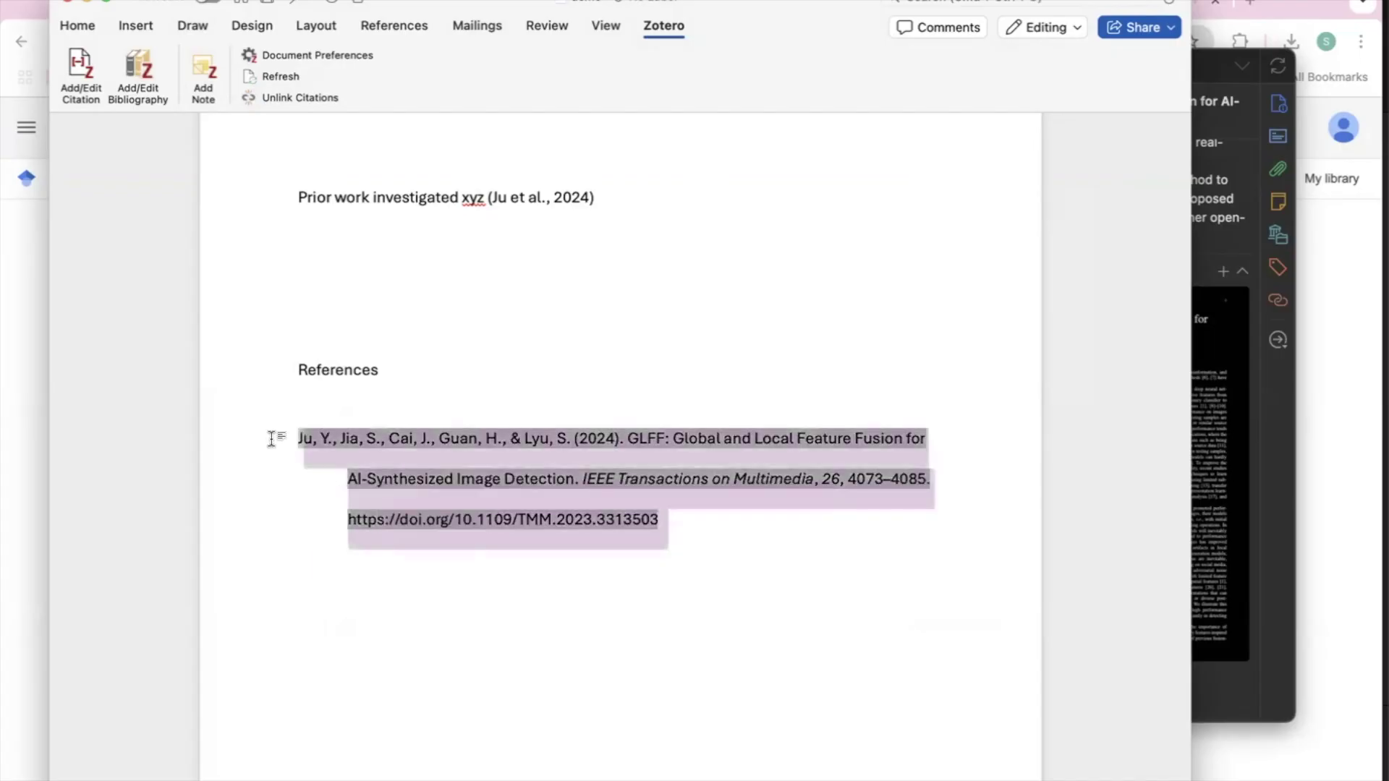
{"action": "left_click", "coordinate": [674, 370]}
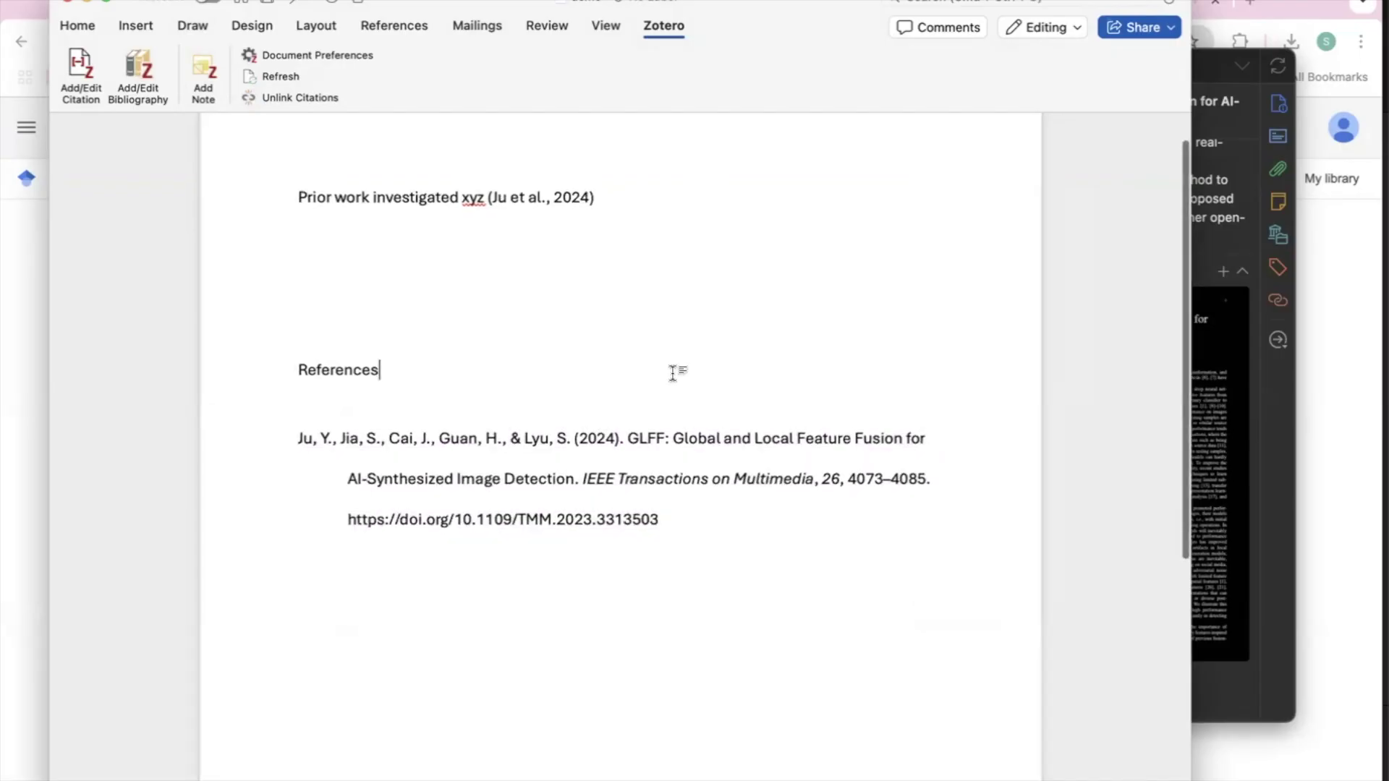
{"action": "scroll", "coordinate": [674, 370], "scroll_direction": "up", "scroll_amount": 2}
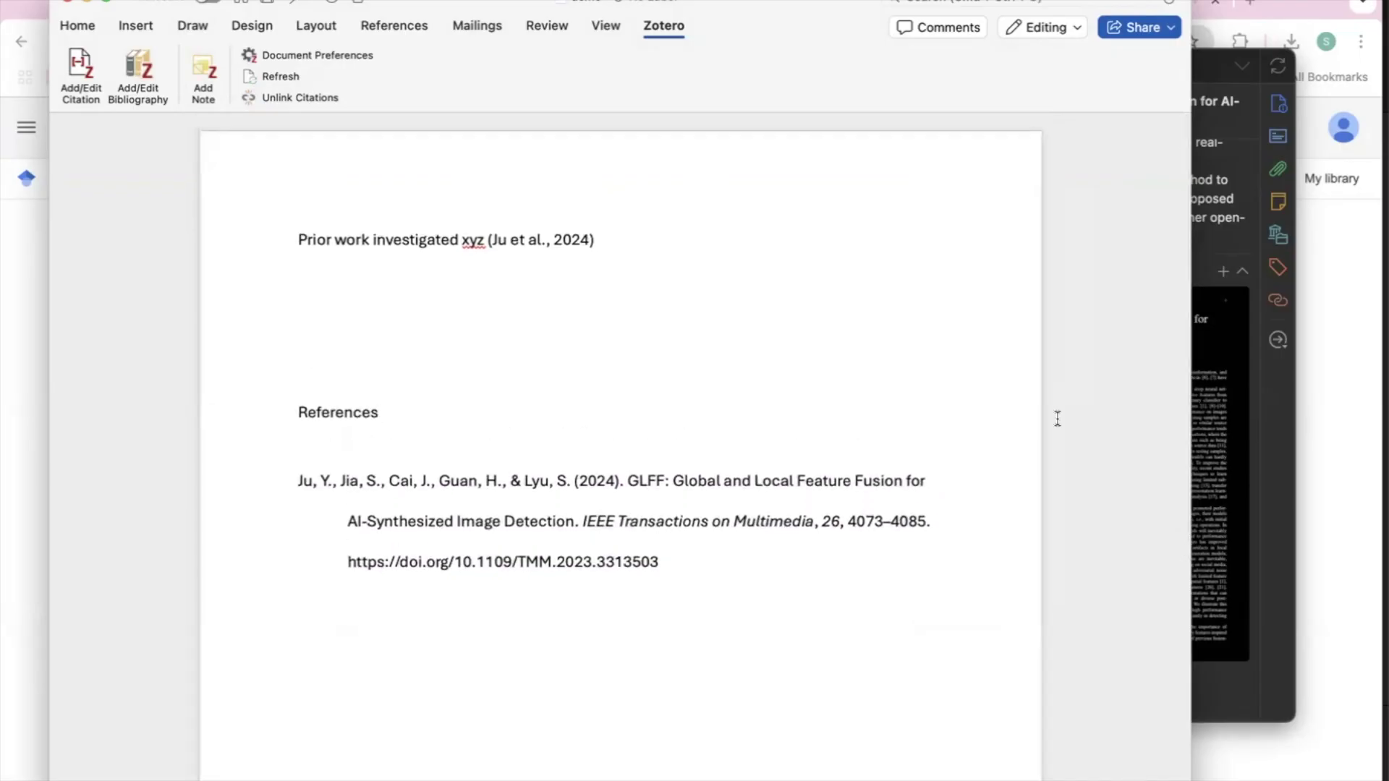
Step: Switch to Chrome, open overleaf.com in a new tab, and log in to the account
{"action": "left_click", "coordinate": [1367, 485]}
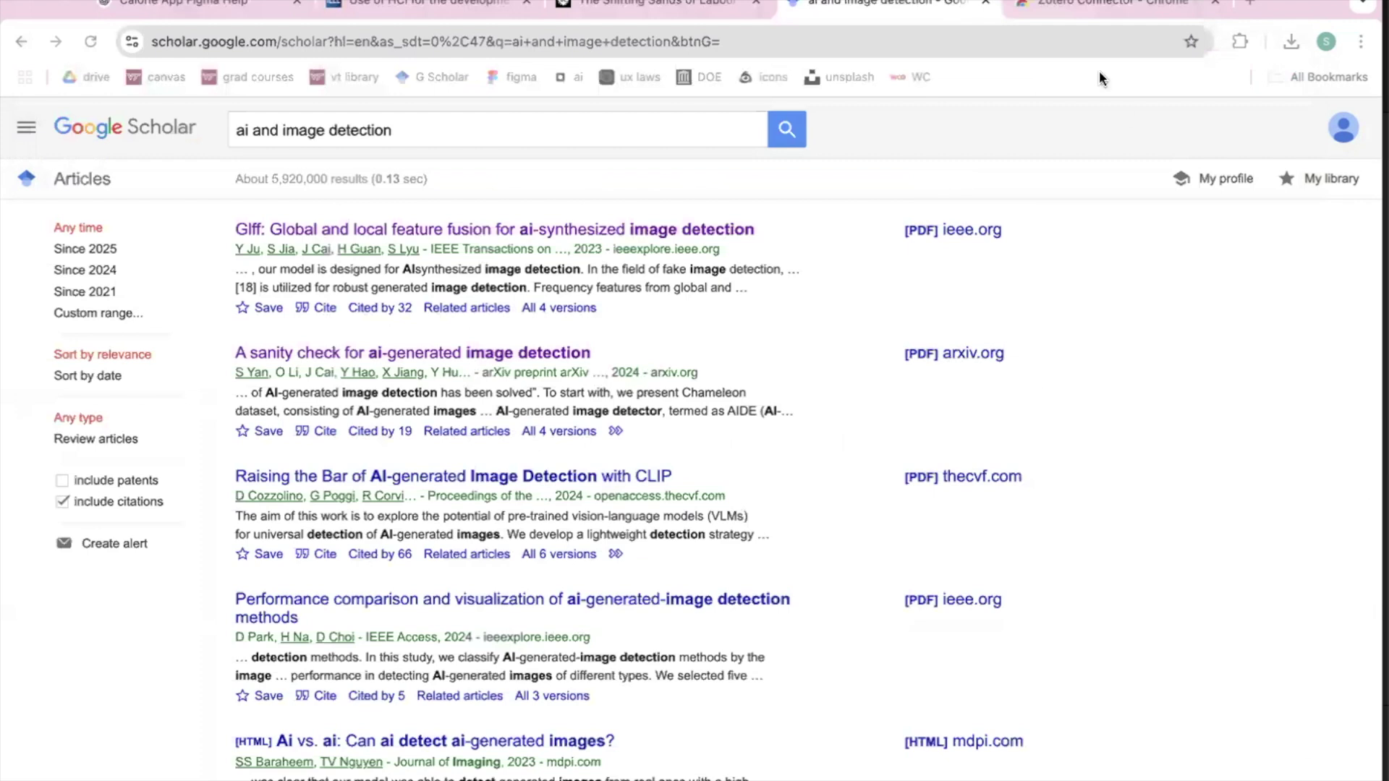
{"action": "left_click", "coordinate": [1249, 3]}
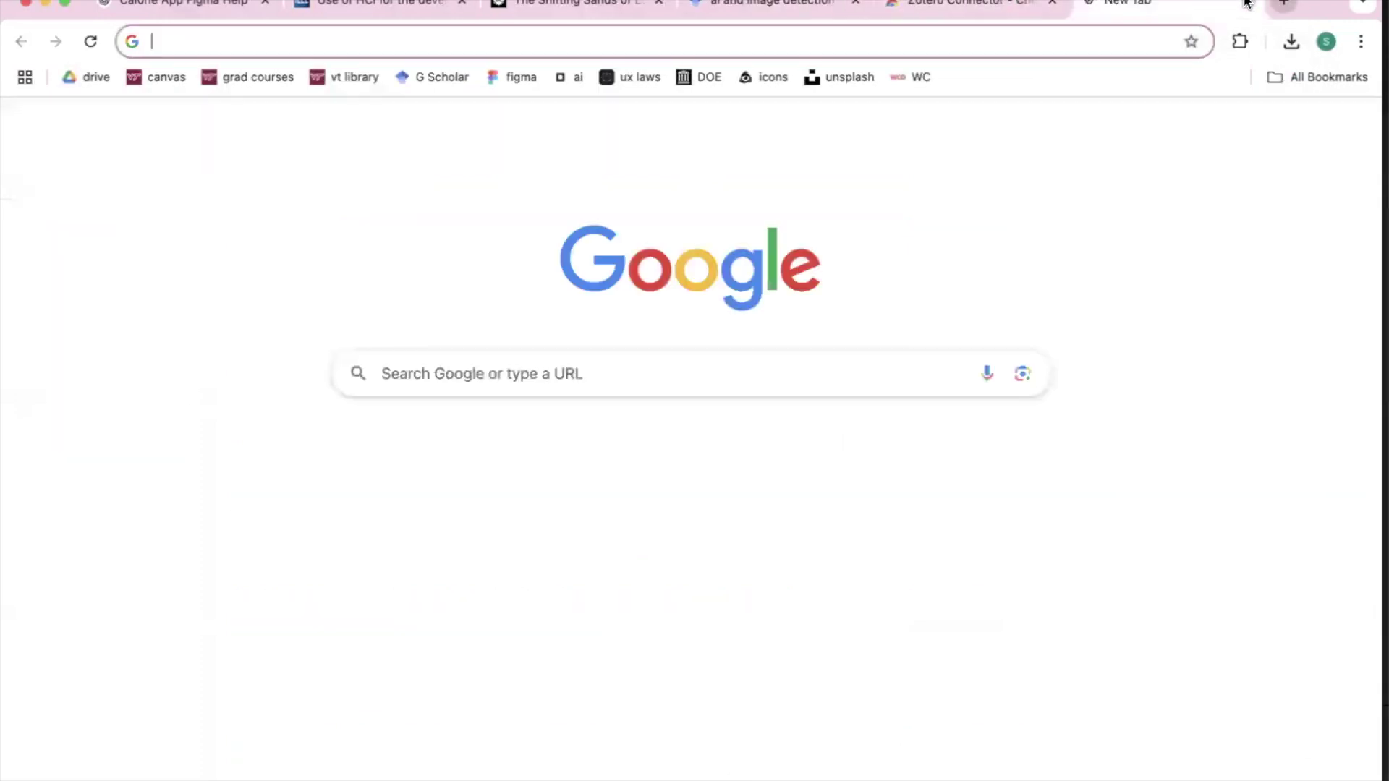
{"action": "type", "text": "overleaf.com"}
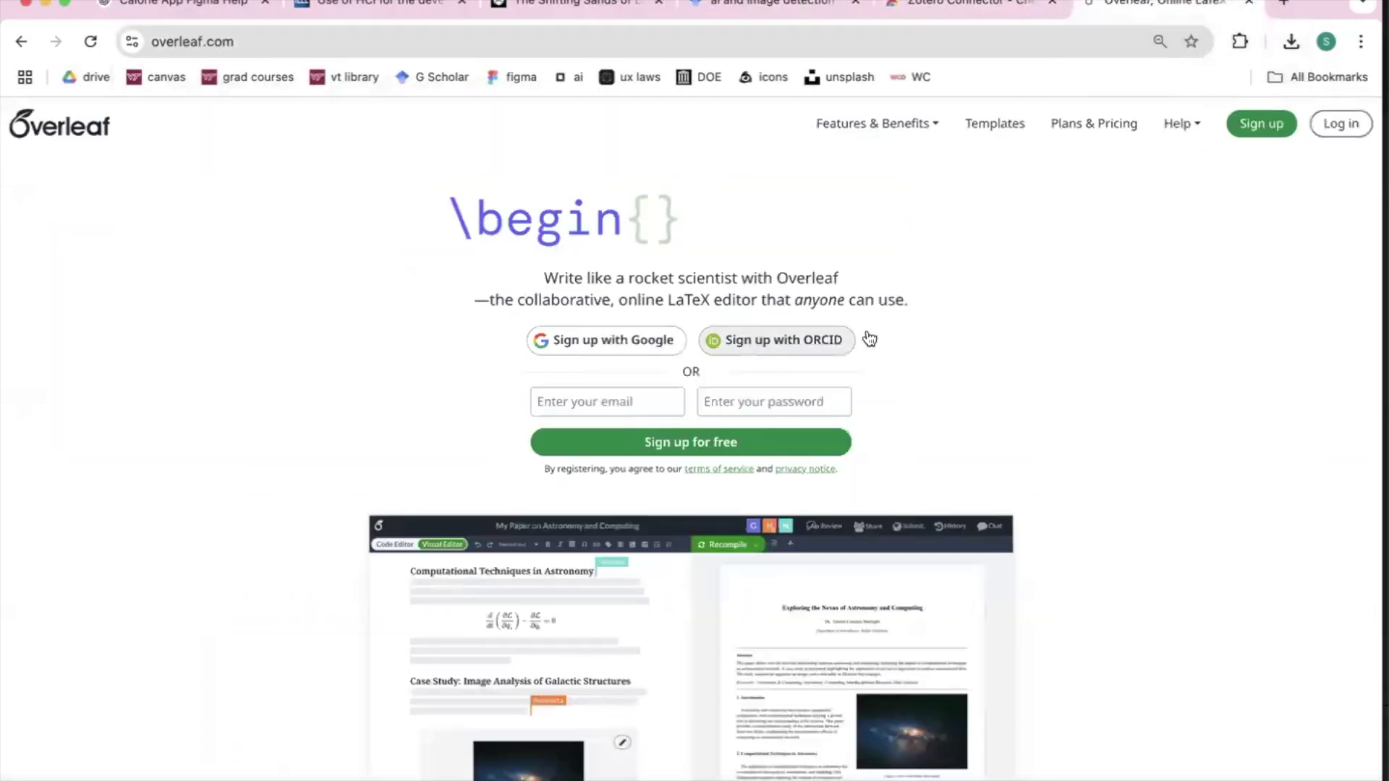
{"action": "left_click", "coordinate": [1338, 123]}
{"action": "left_click", "coordinate": [764, 259]}
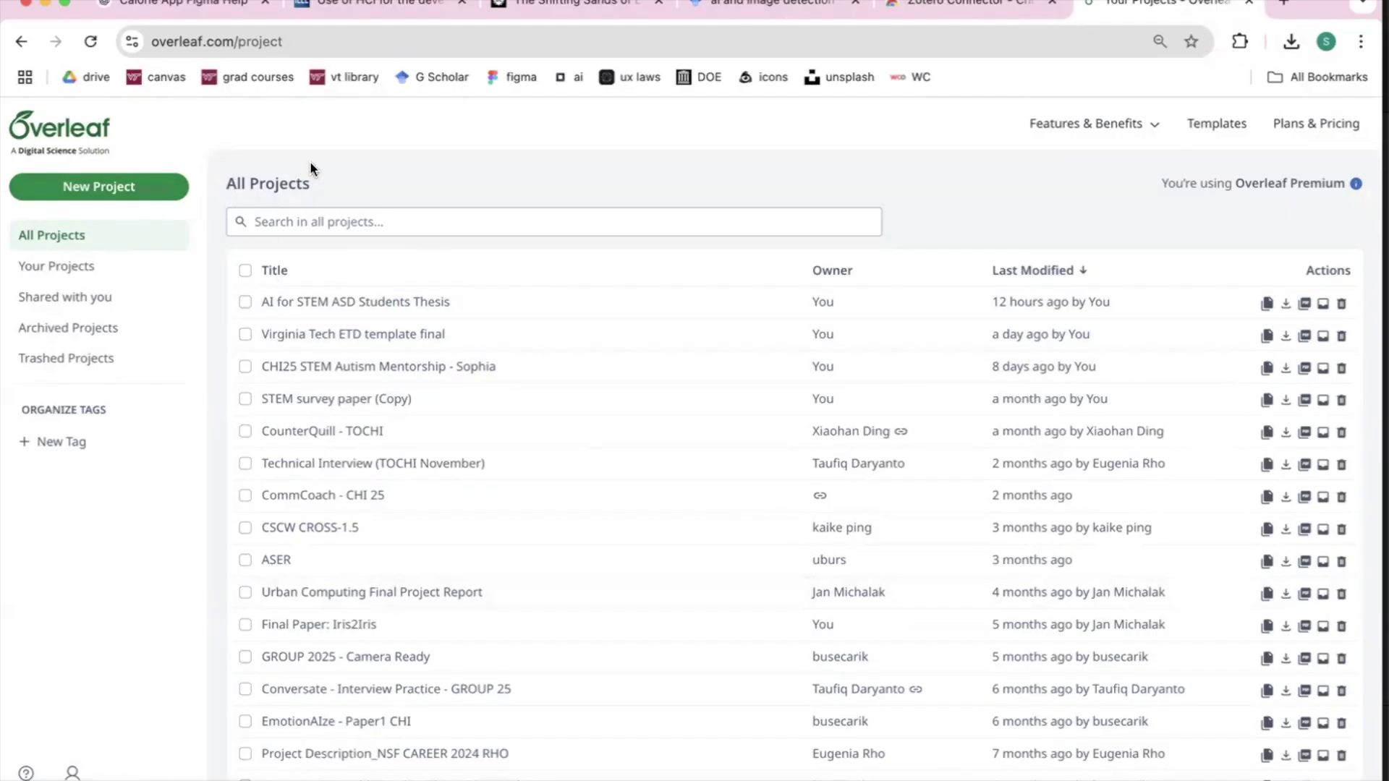
Step: Create a new blank Overleaf project named demo
{"action": "left_click", "coordinate": [115, 193]}
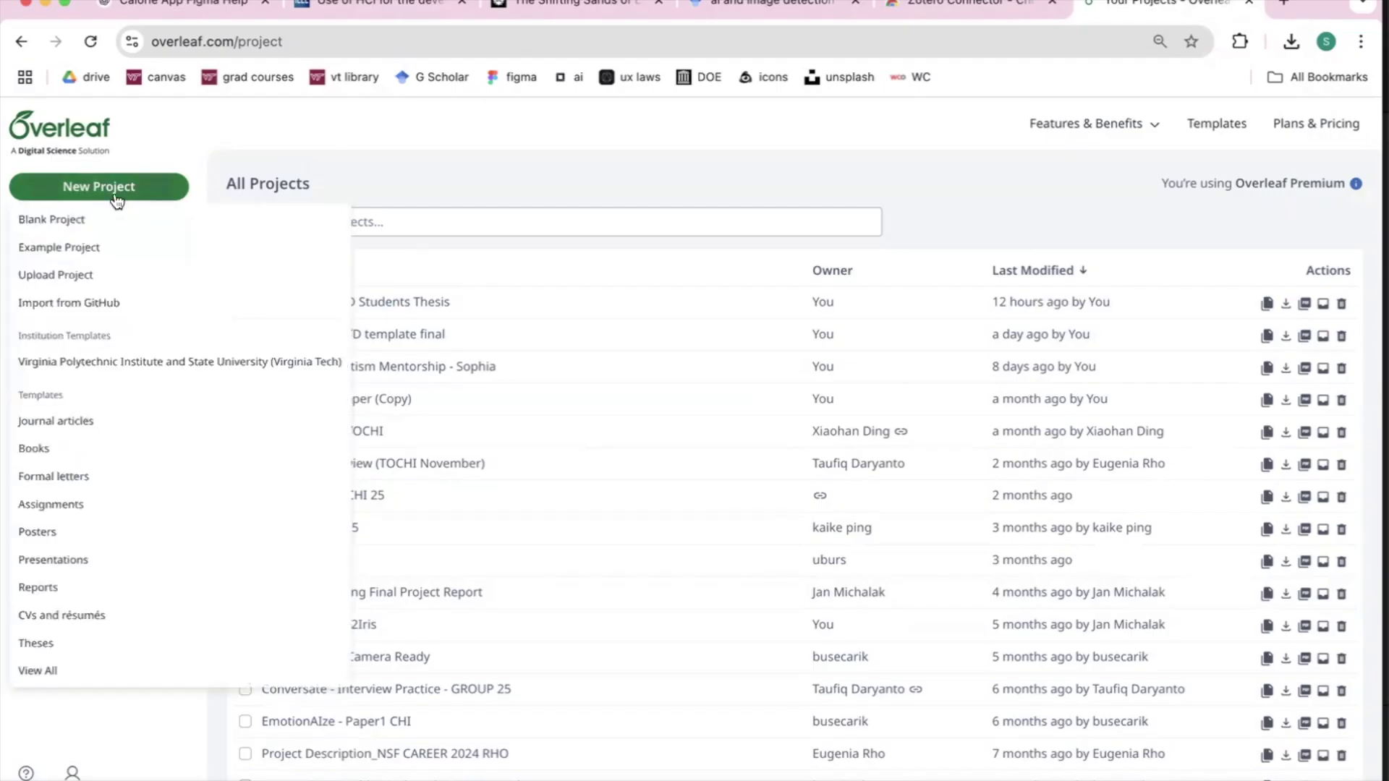
{"action": "left_click", "coordinate": [129, 228]}
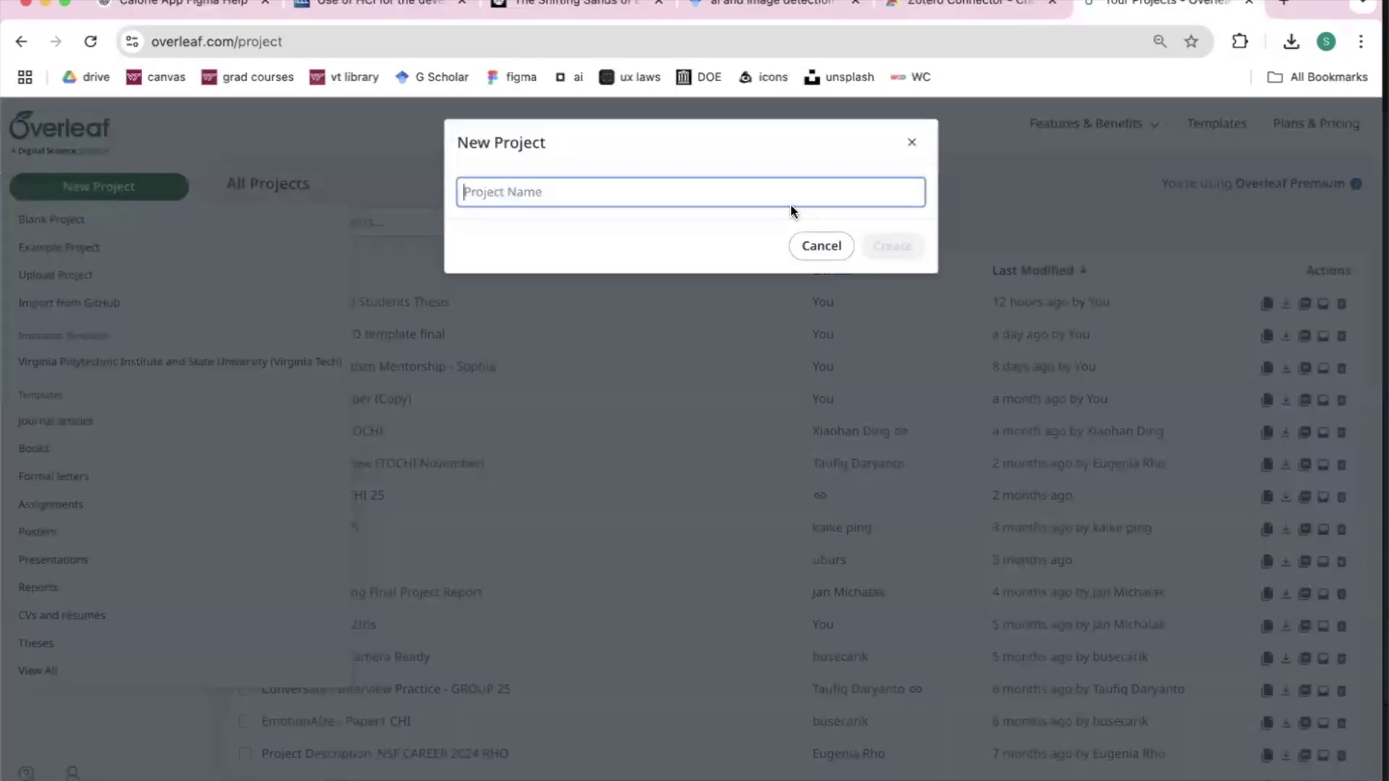
{"action": "type", "text": "demo"}
{"action": "key", "text": "Return"}
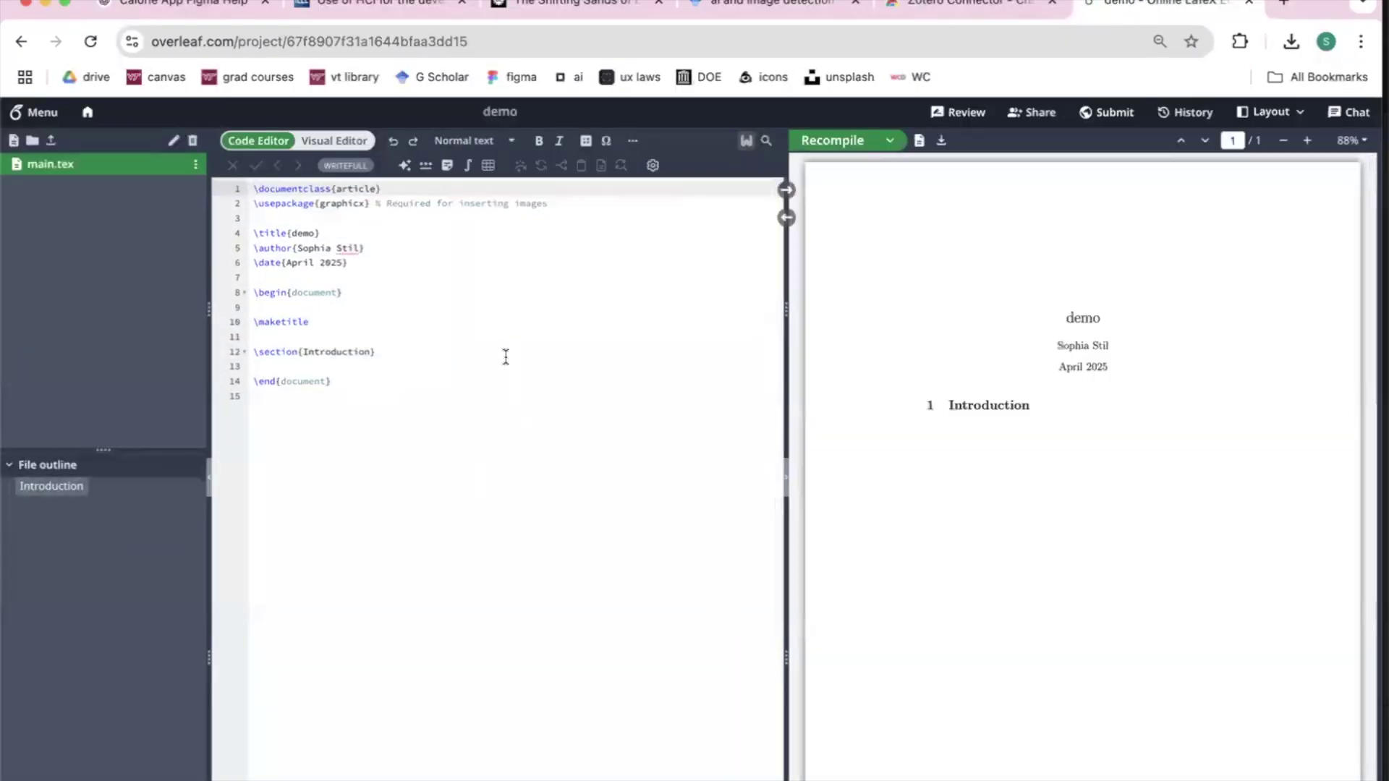
Step: Examine the LaTeX source of main.tex, including the preamble before \begin{document} and the Introduction section
{"action": "left_click", "coordinate": [506, 352]}
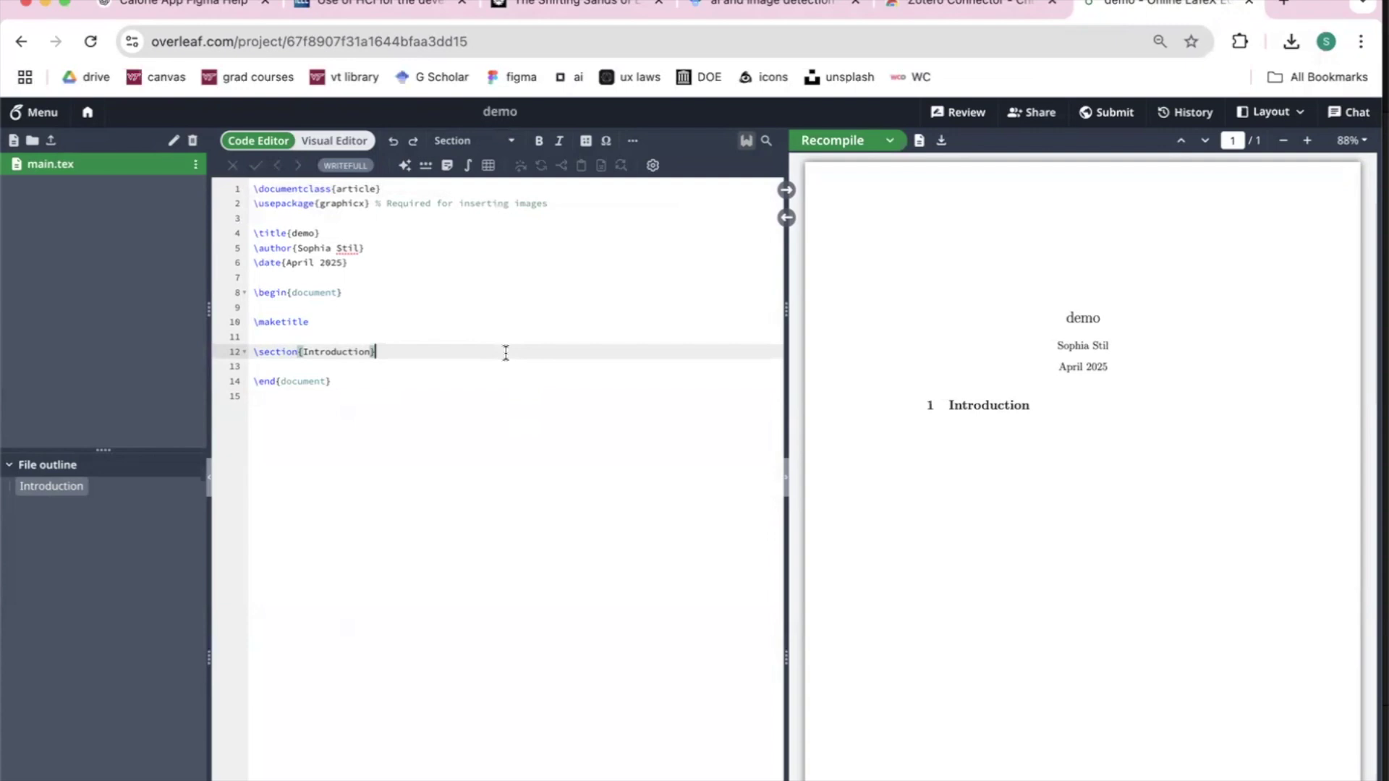
{"action": "left_click", "coordinate": [246, 189]}
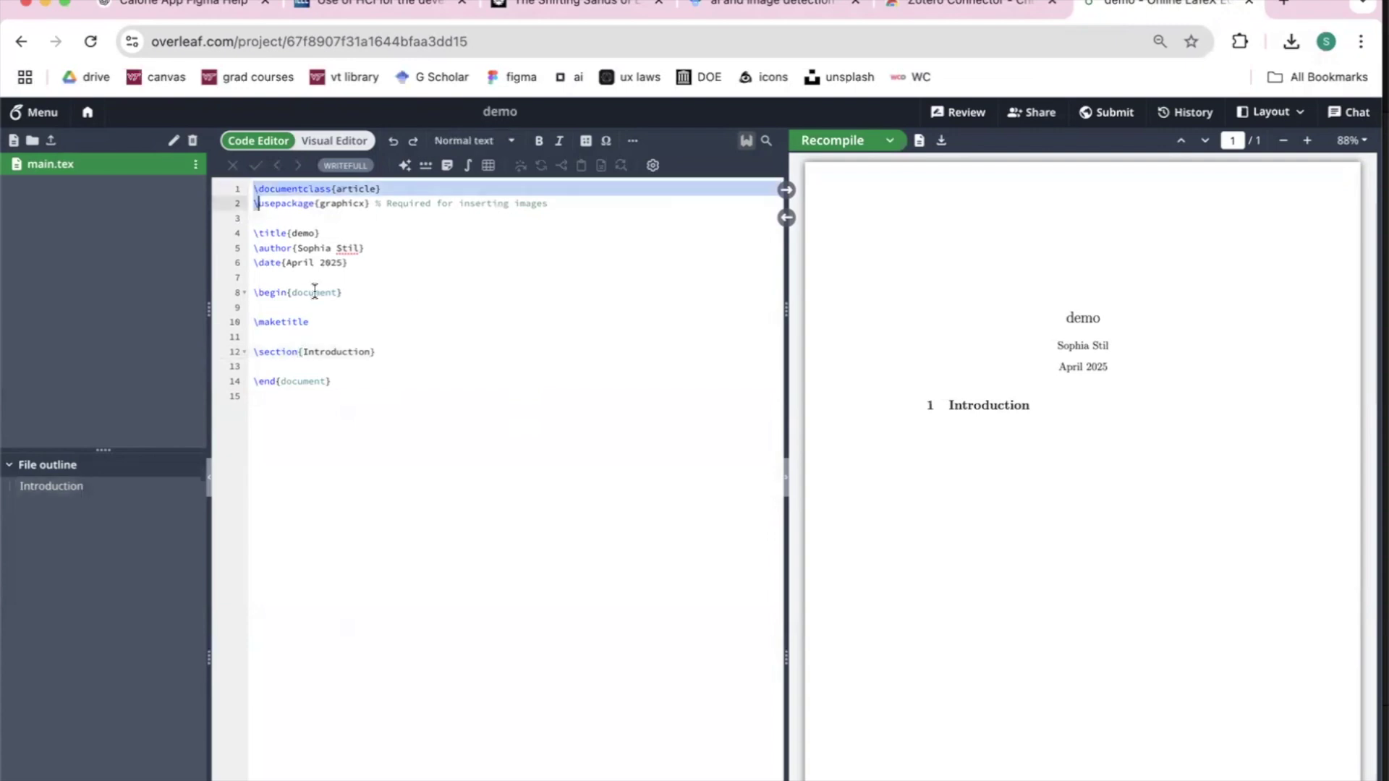
{"action": "left_click_drag", "start_coordinate": [315, 291], "coordinate": [369, 394]}
{"action": "left_click", "coordinate": [389, 366]}
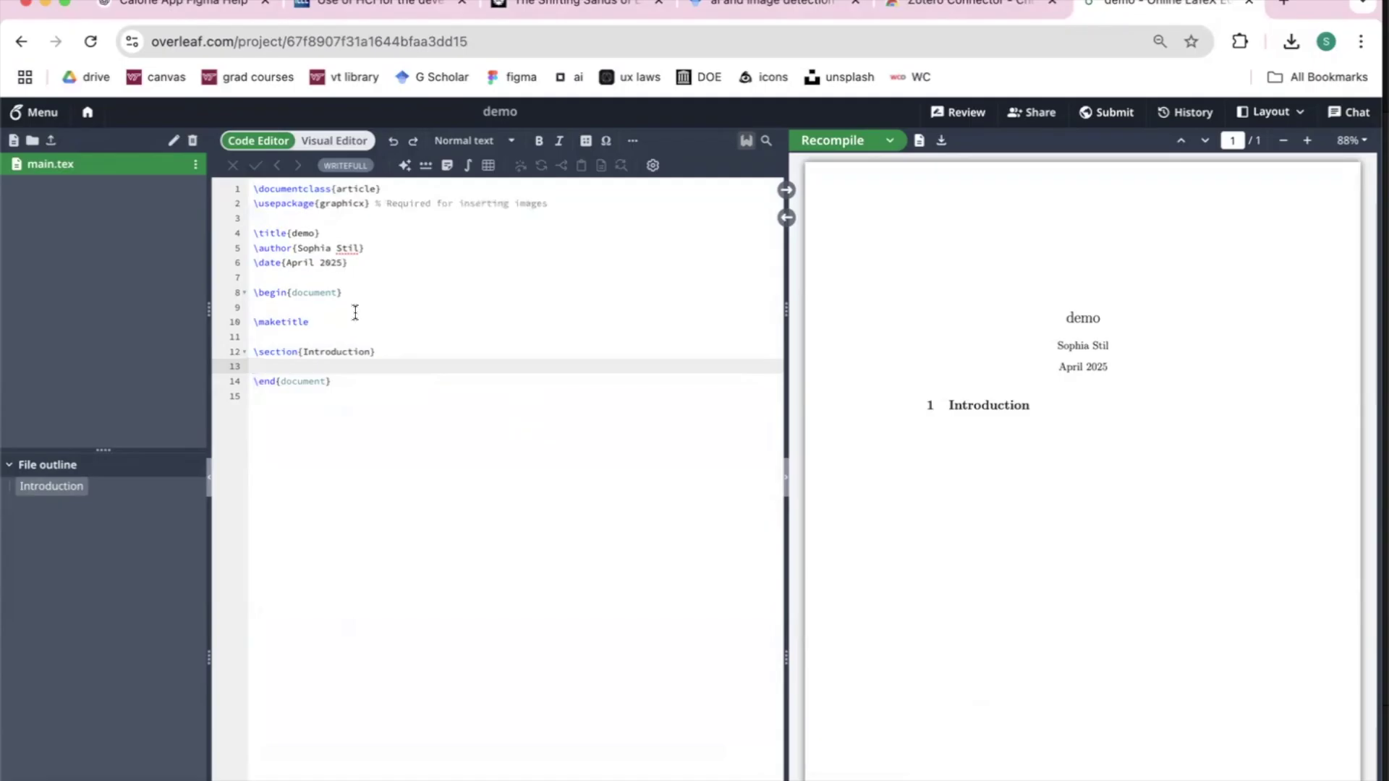
{"action": "left_click_drag", "start_coordinate": [372, 279], "coordinate": [199, 188]}
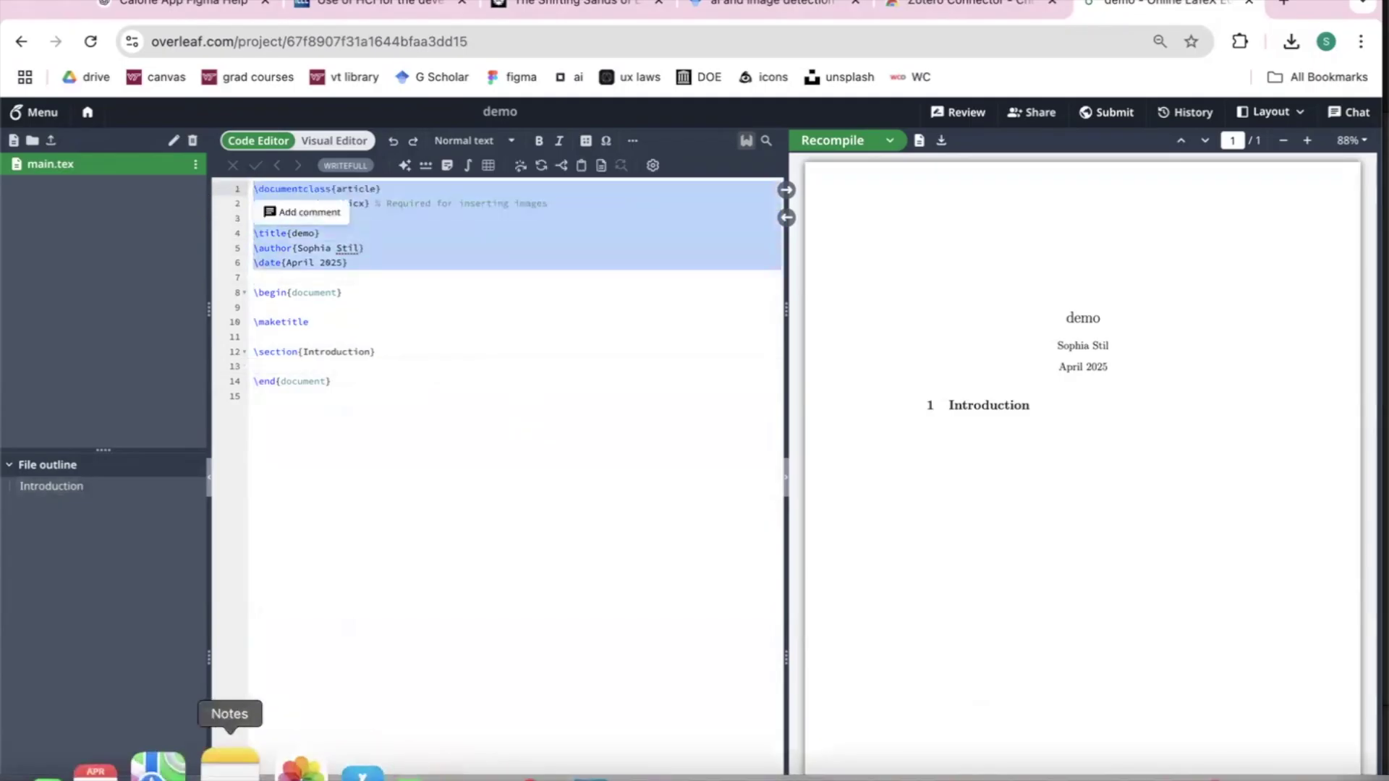
Step: Copy \usepackage[backend=bibtex]{biblatex} from the Demo note in Notes and paste it into main.tex below the \date line in Overleaf
{"action": "left_click", "coordinate": [232, 768]}
{"action": "left_click_drag", "start_coordinate": [677, 120], "coordinate": [947, 140]}
{"action": "left_click", "coordinate": [947, 141]}
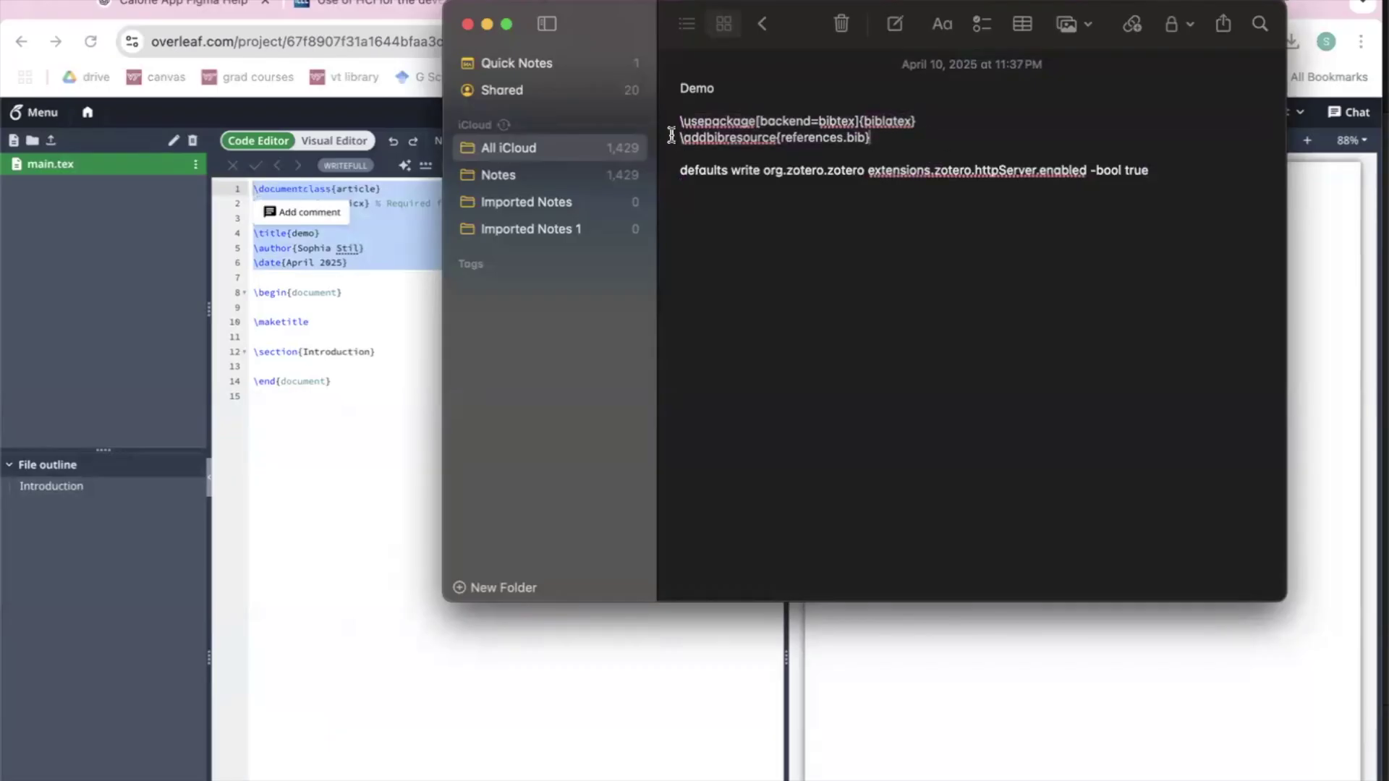
{"action": "left_click_drag", "start_coordinate": [674, 121], "coordinate": [929, 121]}
{"action": "key", "text": "super+c"}
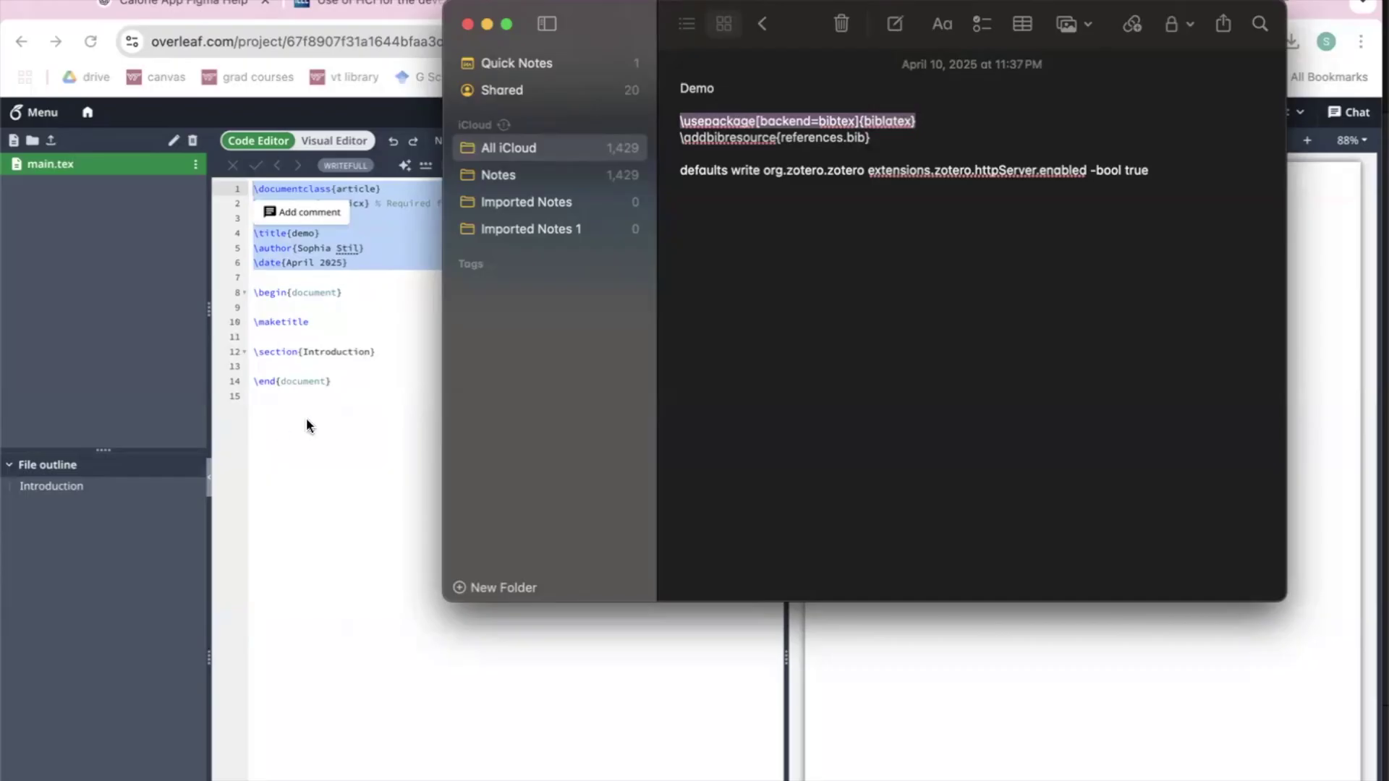
{"action": "left_click", "coordinate": [354, 394]}
{"action": "left_click", "coordinate": [375, 274]}
{"action": "key", "text": "super+v"}
{"action": "key", "text": "Return"}
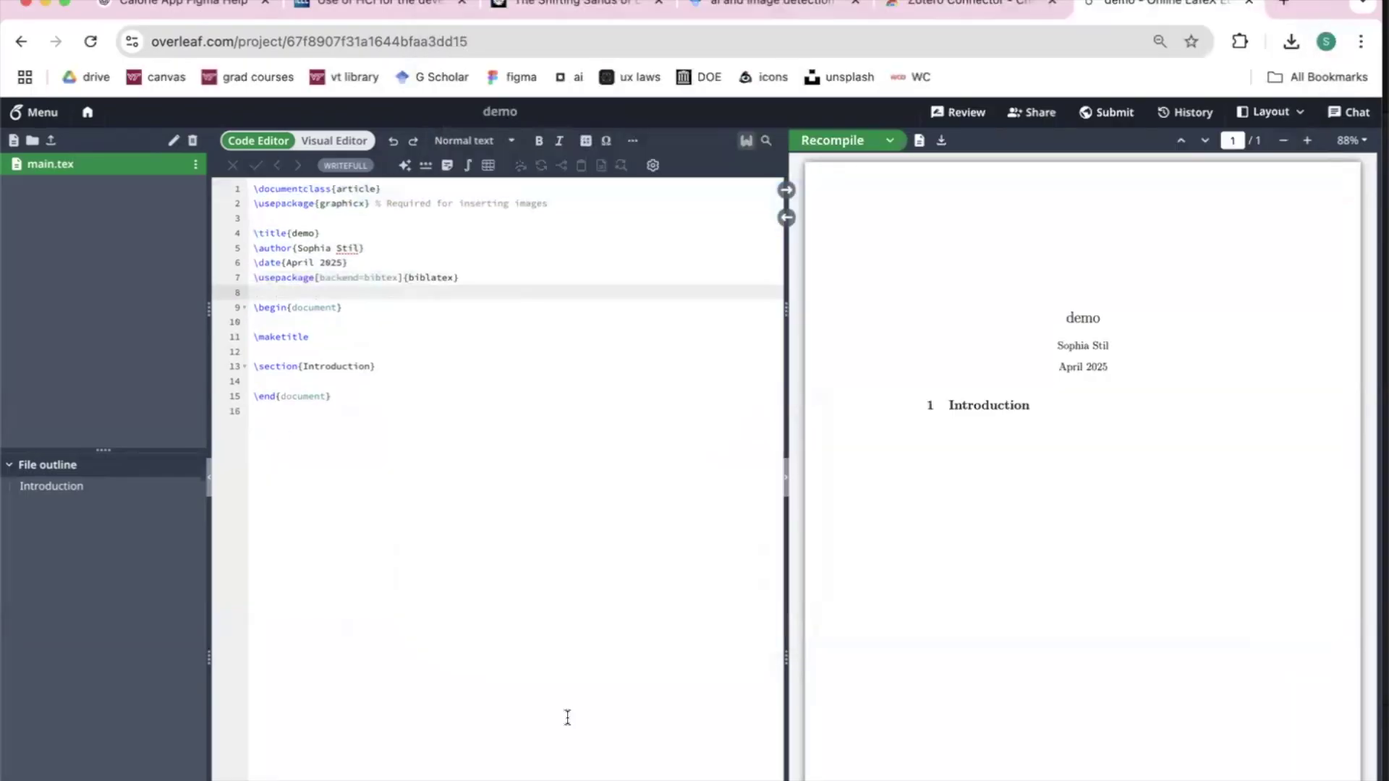
Step: Switch to Zotero, close its settings, and select the Thesis collection's papers from the first through "Context- and Sentiment-Aware Networks for Emotion Rec..."
{"action": "mouse_move", "coordinate": [583, 774]}
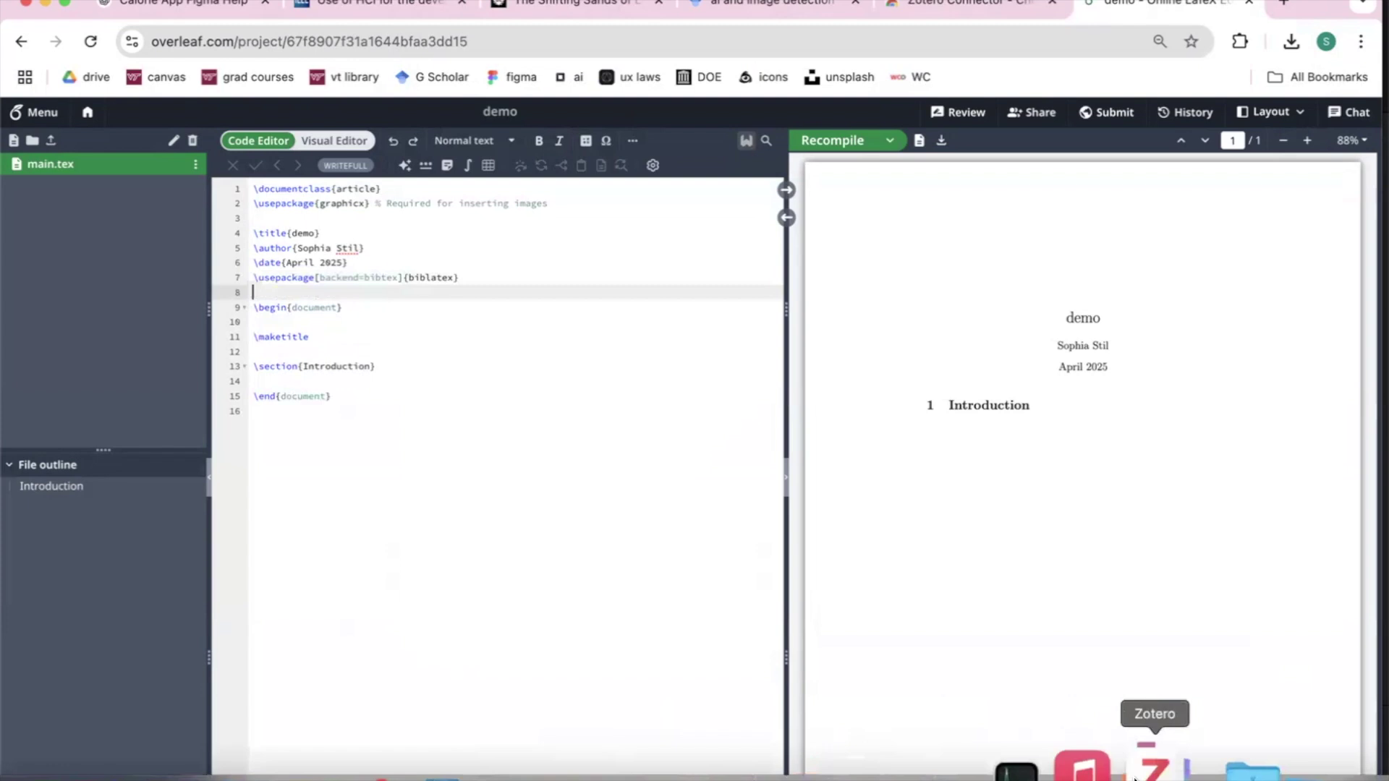
{"action": "left_click", "coordinate": [1143, 774]}
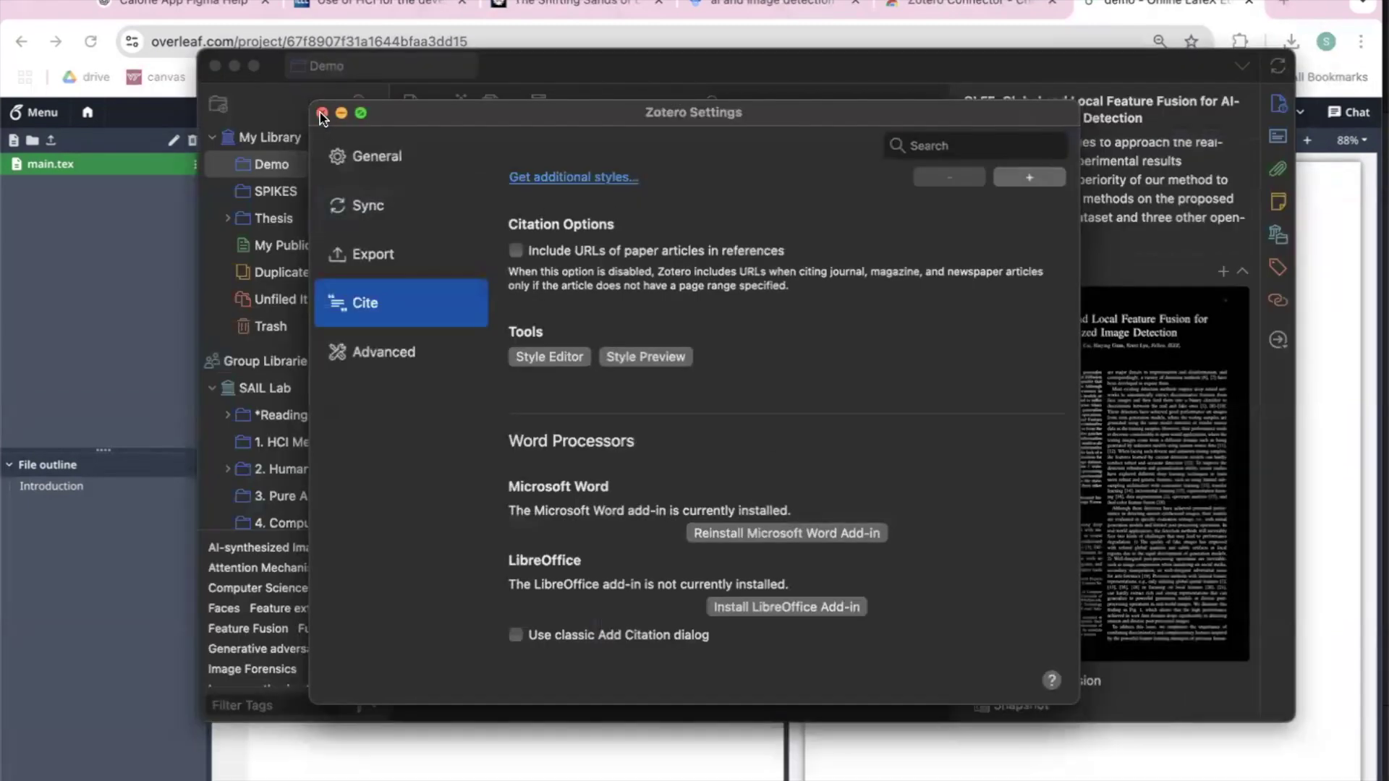
{"action": "left_click", "coordinate": [322, 114]}
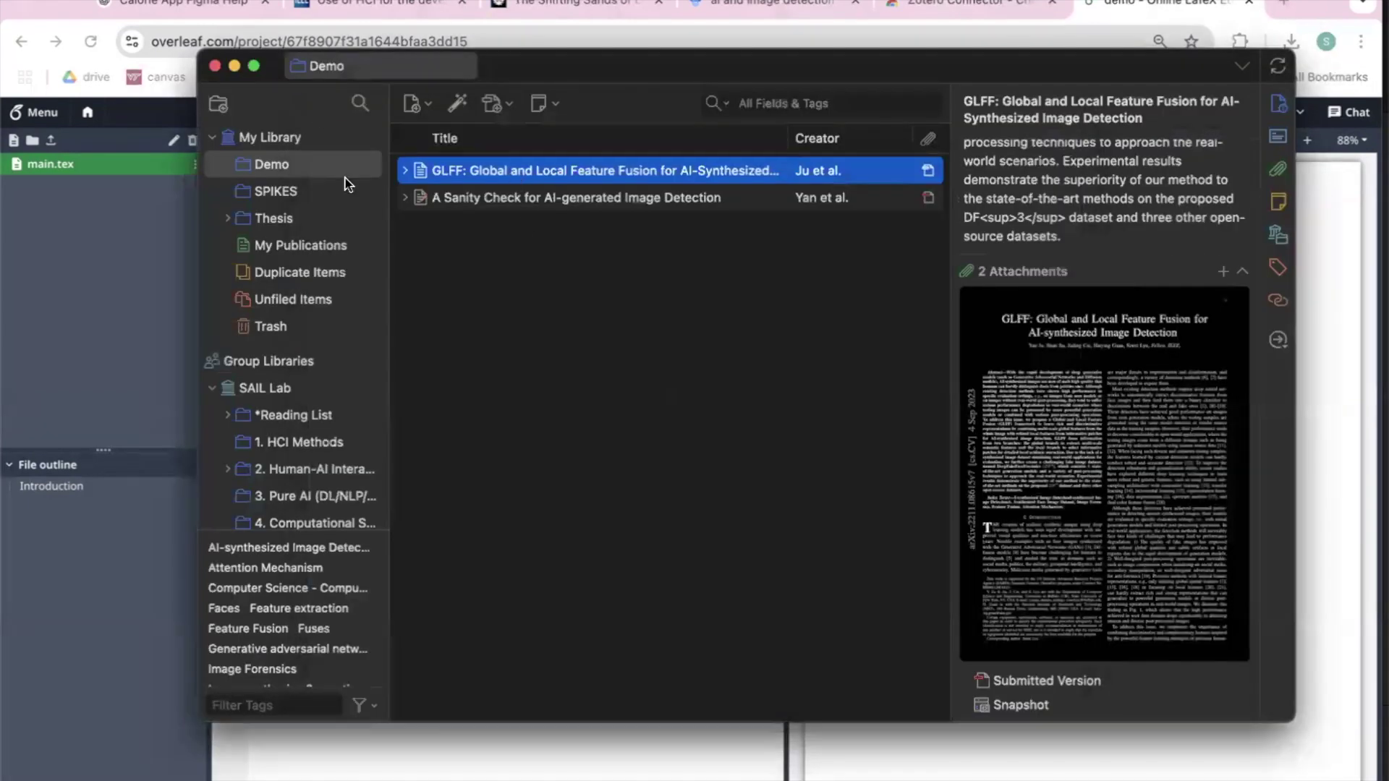
{"action": "left_click", "coordinate": [292, 218]}
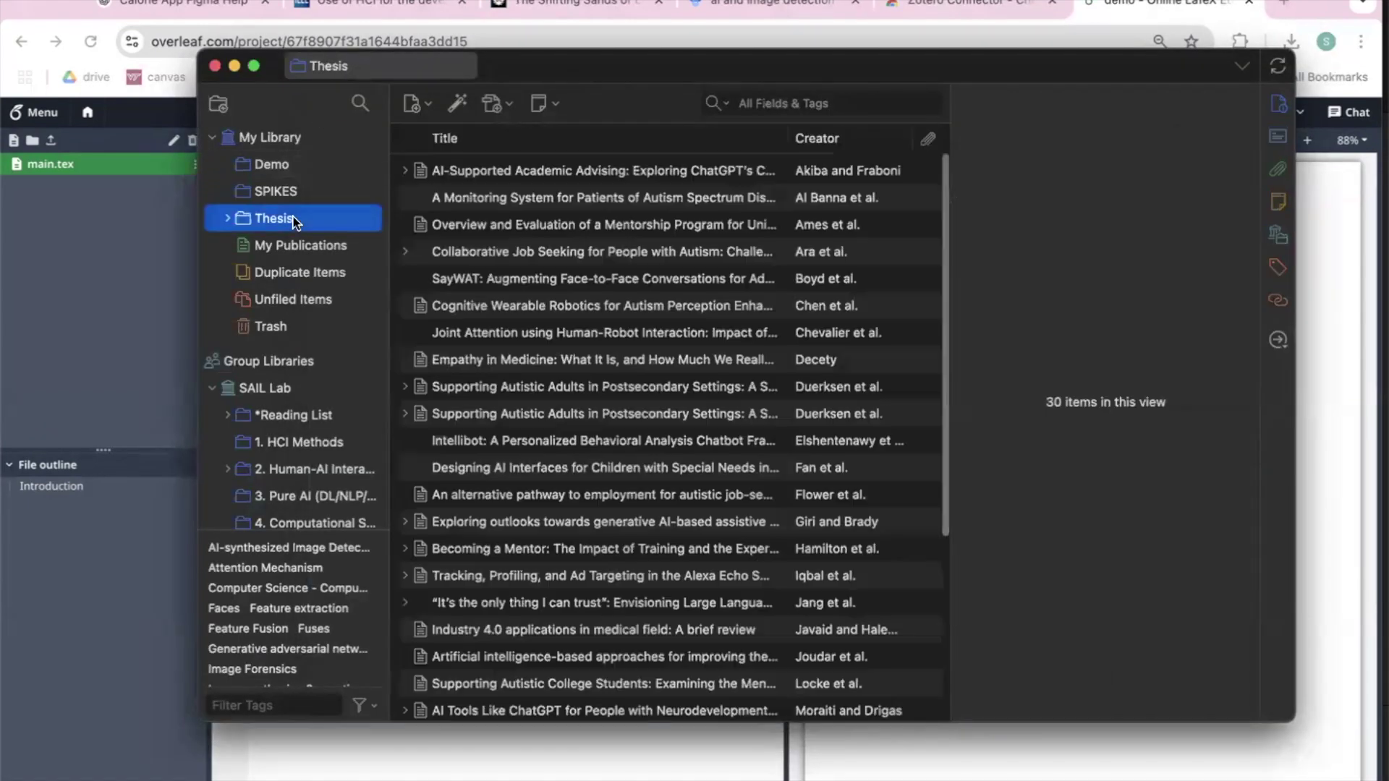
{"action": "left_click", "coordinate": [619, 171]}
{"action": "scroll", "coordinate": [615, 174], "scroll_direction": "down", "scroll_amount": 1}
{"action": "scroll", "coordinate": [613, 174], "scroll_direction": "down", "scroll_amount": 8}
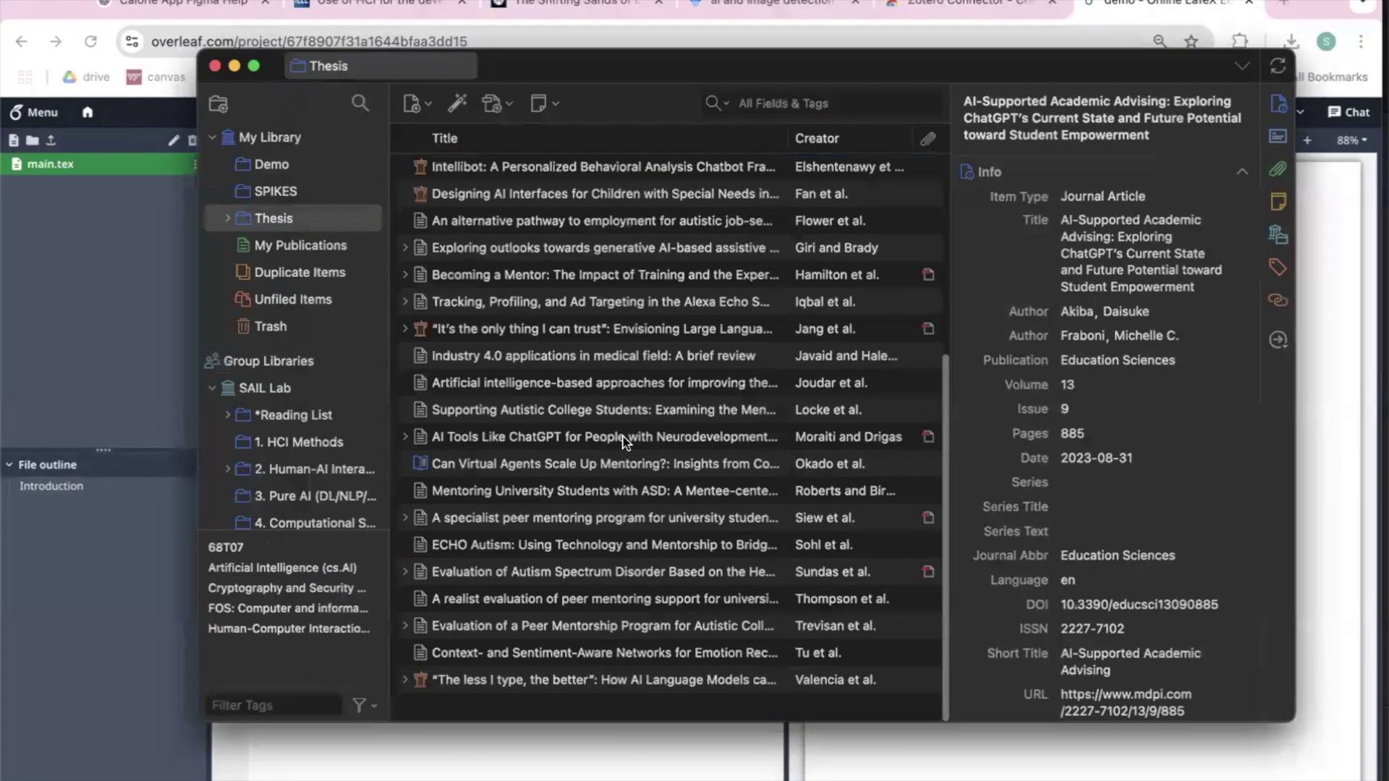
{"action": "left_click", "coordinate": [620, 674], "text": "shift"}
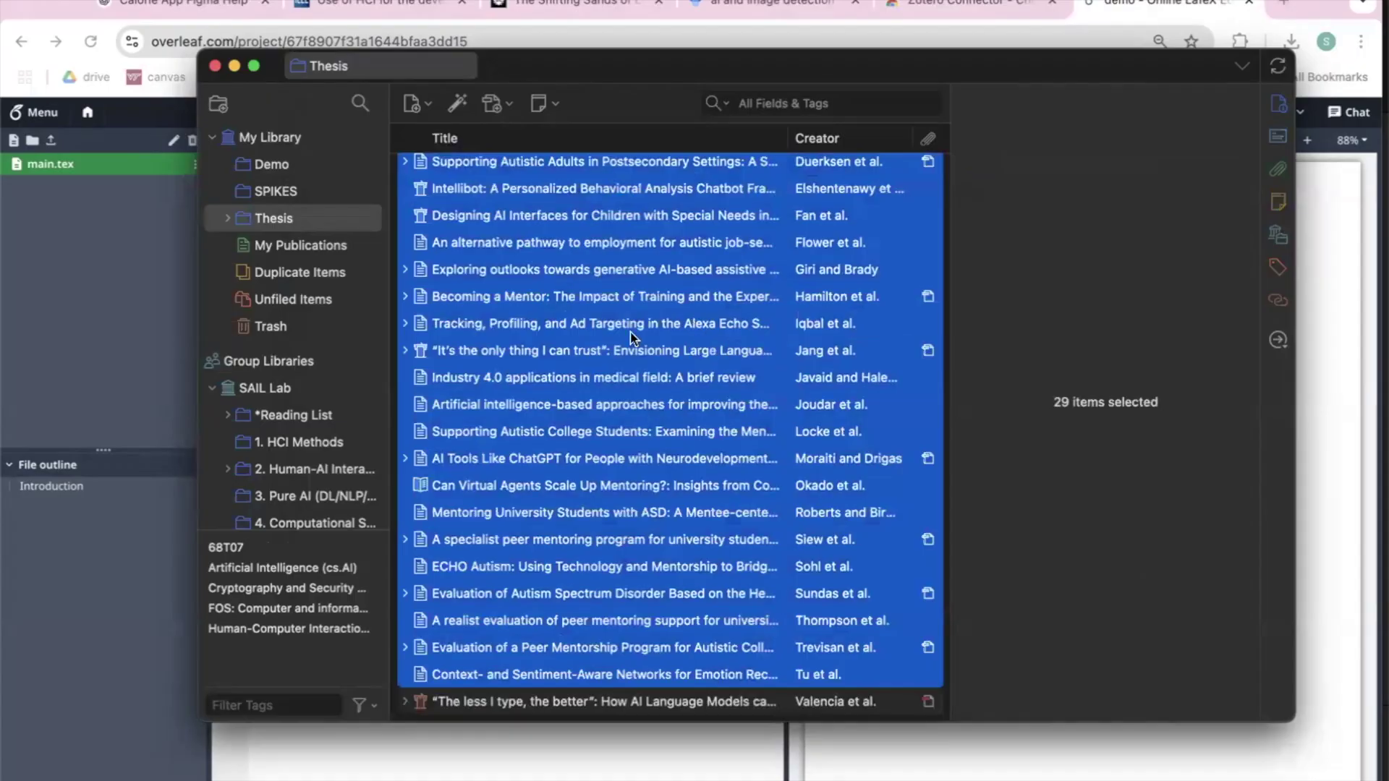
{"action": "scroll", "coordinate": [630, 340], "scroll_direction": "up", "scroll_amount": 9}
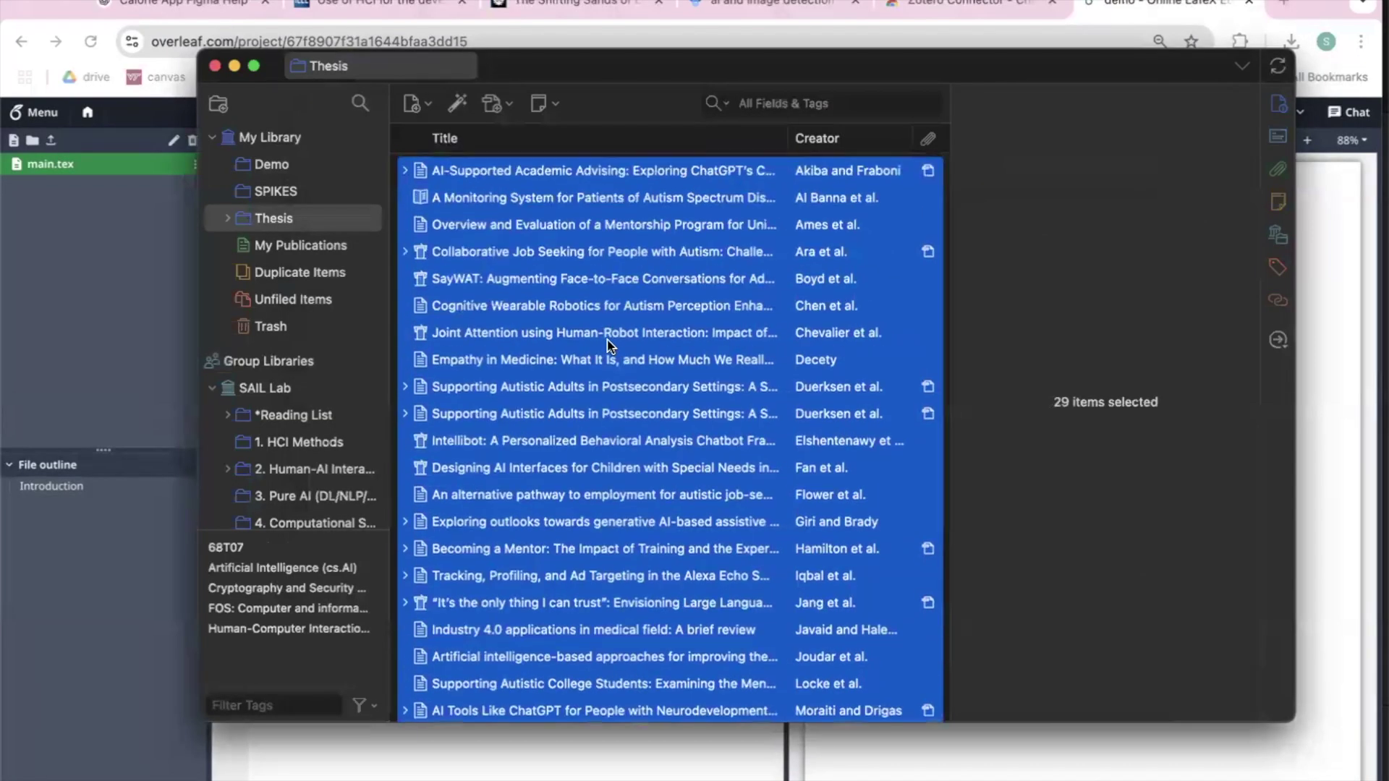
Step: Export the selected Thesis items in BibTeX format with notes included, saving them as references.bib in Downloads
{"action": "right_click", "coordinate": [612, 345]}
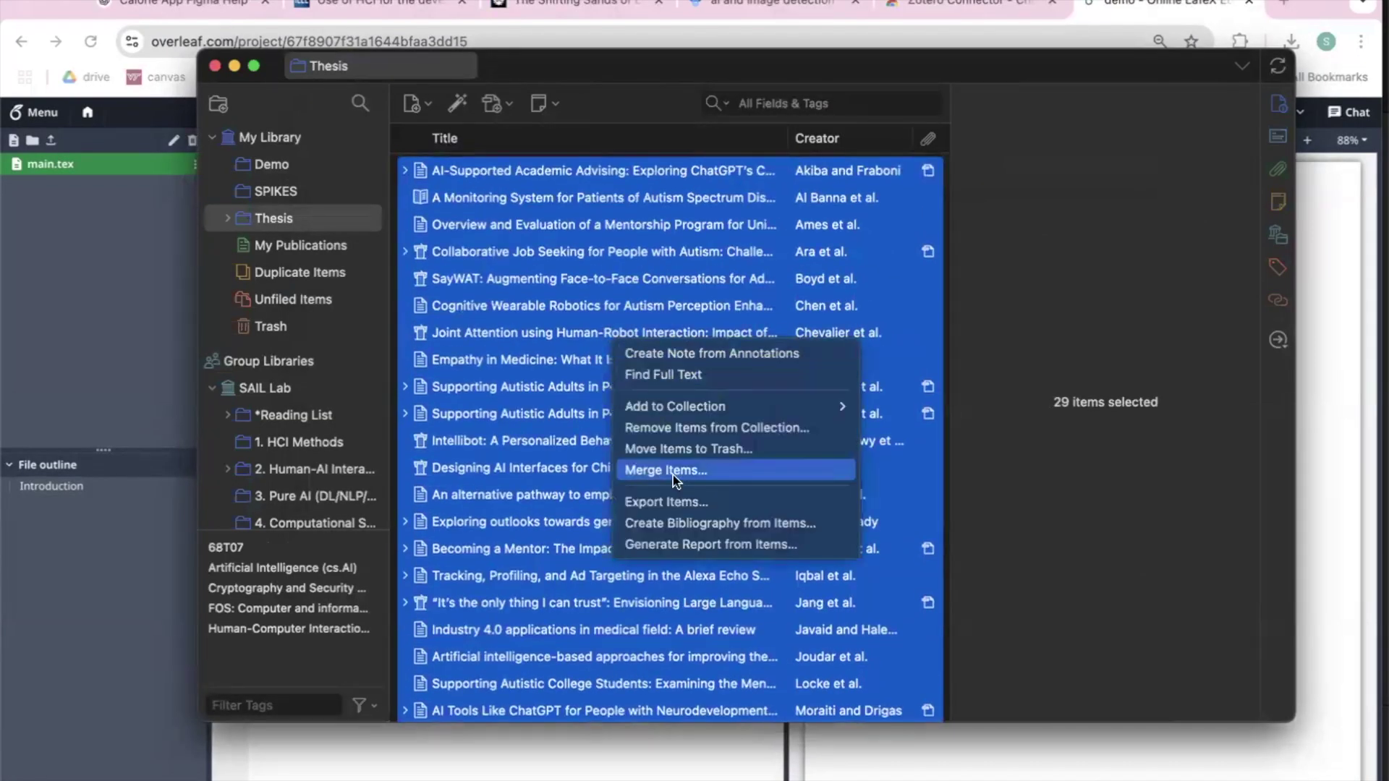
{"action": "left_click", "coordinate": [684, 503]}
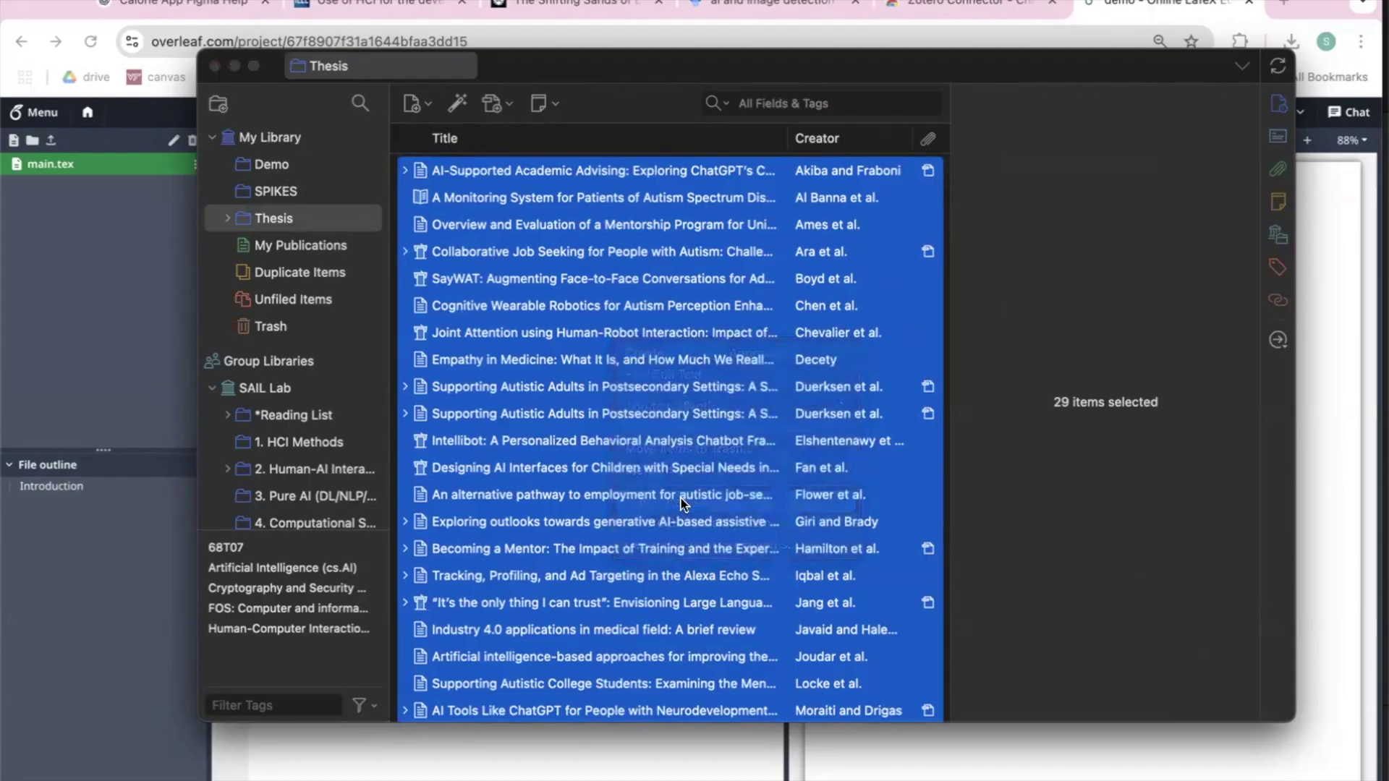
{"action": "left_click", "coordinate": [753, 287]}
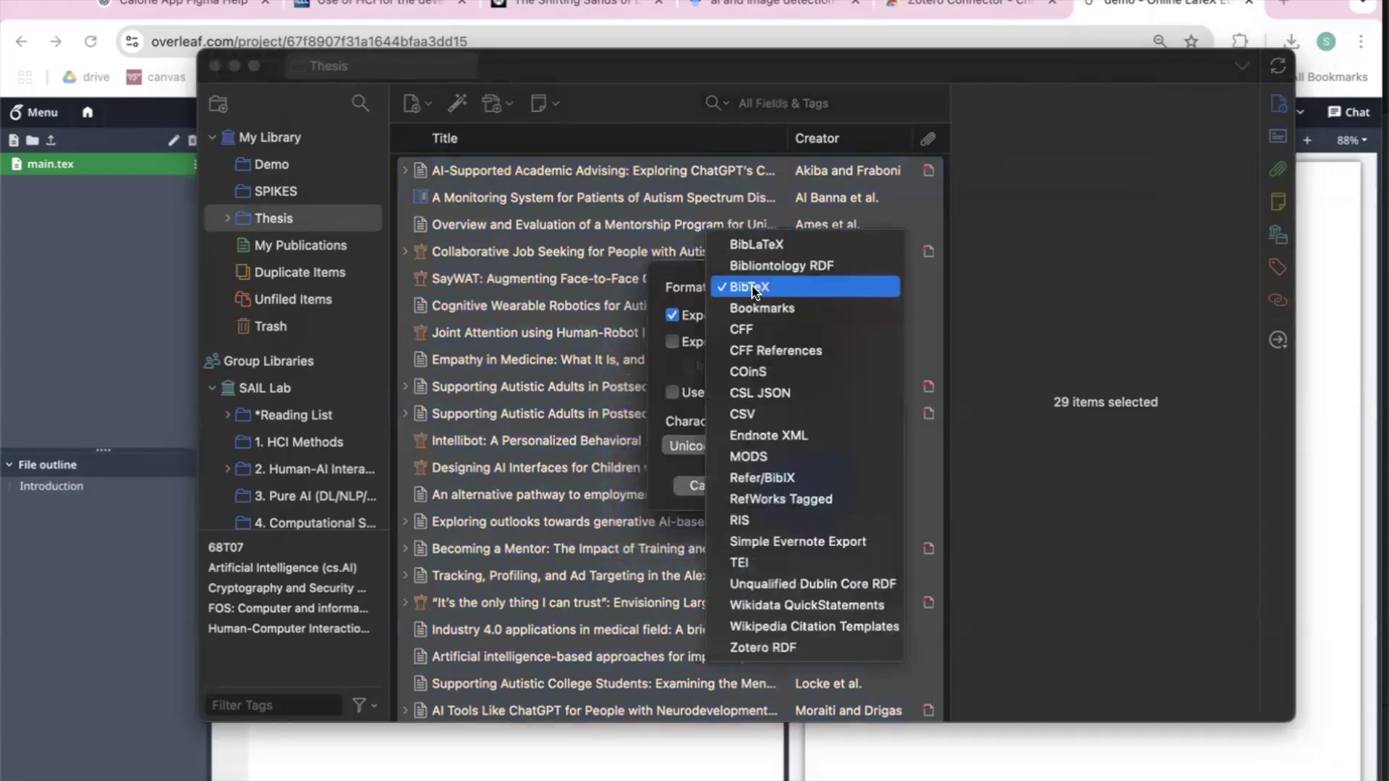
{"action": "left_click", "coordinate": [799, 291]}
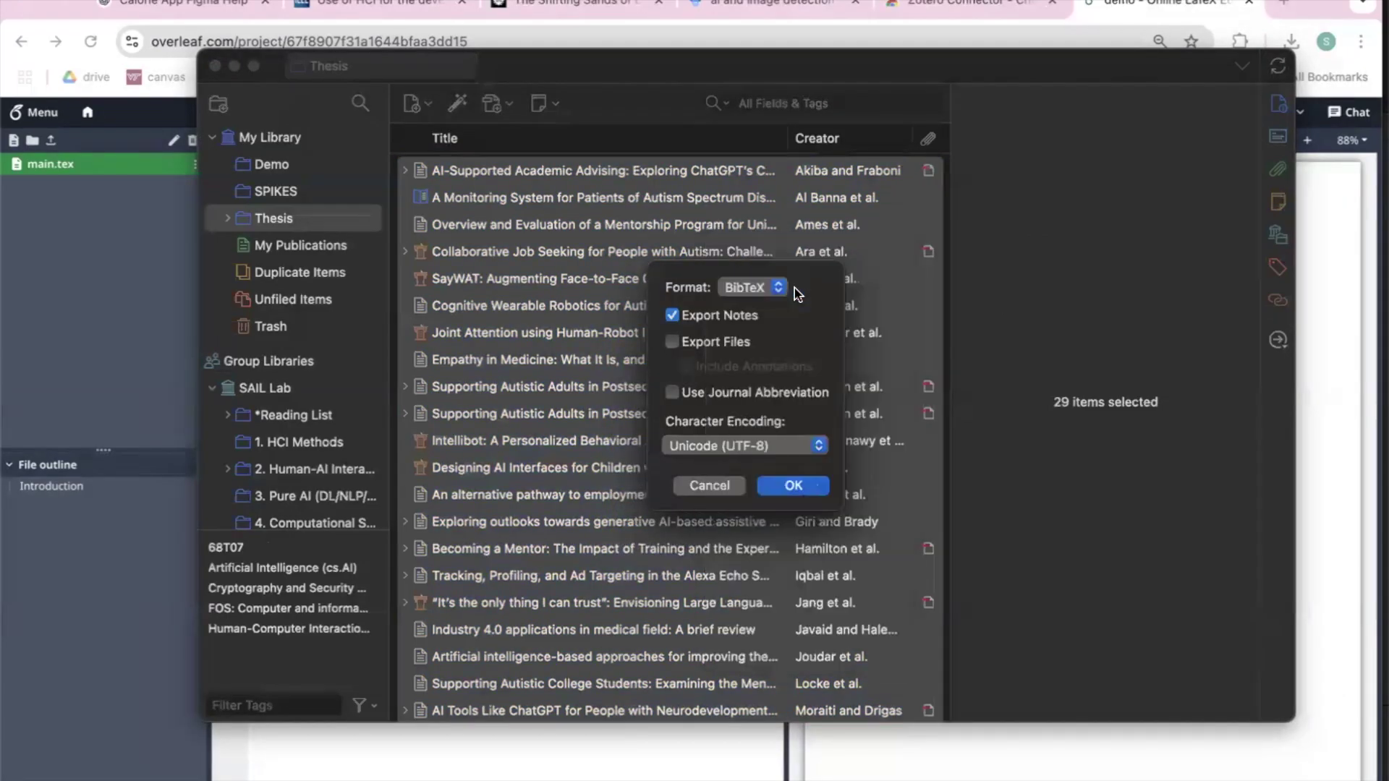
{"action": "left_click", "coordinate": [792, 485]}
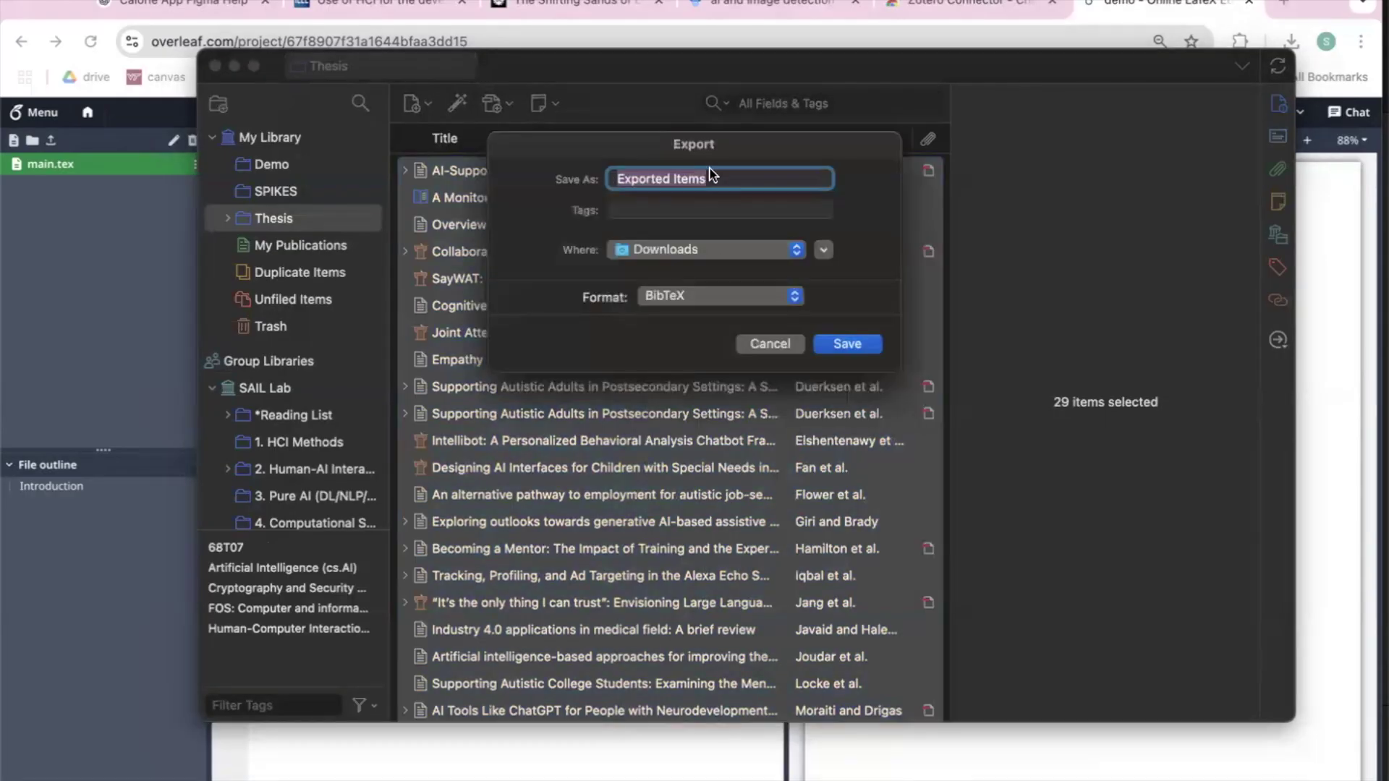
{"action": "type", "text": "references.bib"}
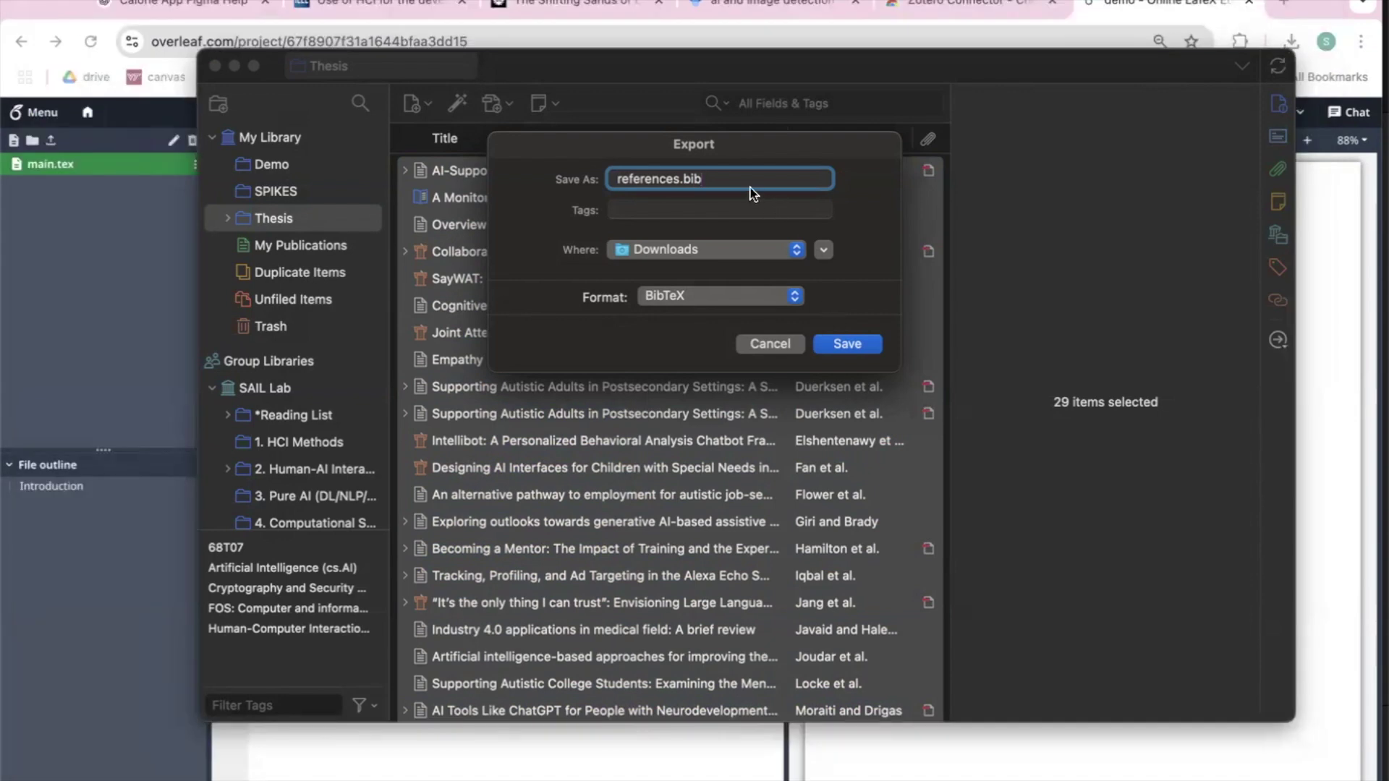
{"action": "left_click", "coordinate": [853, 346]}
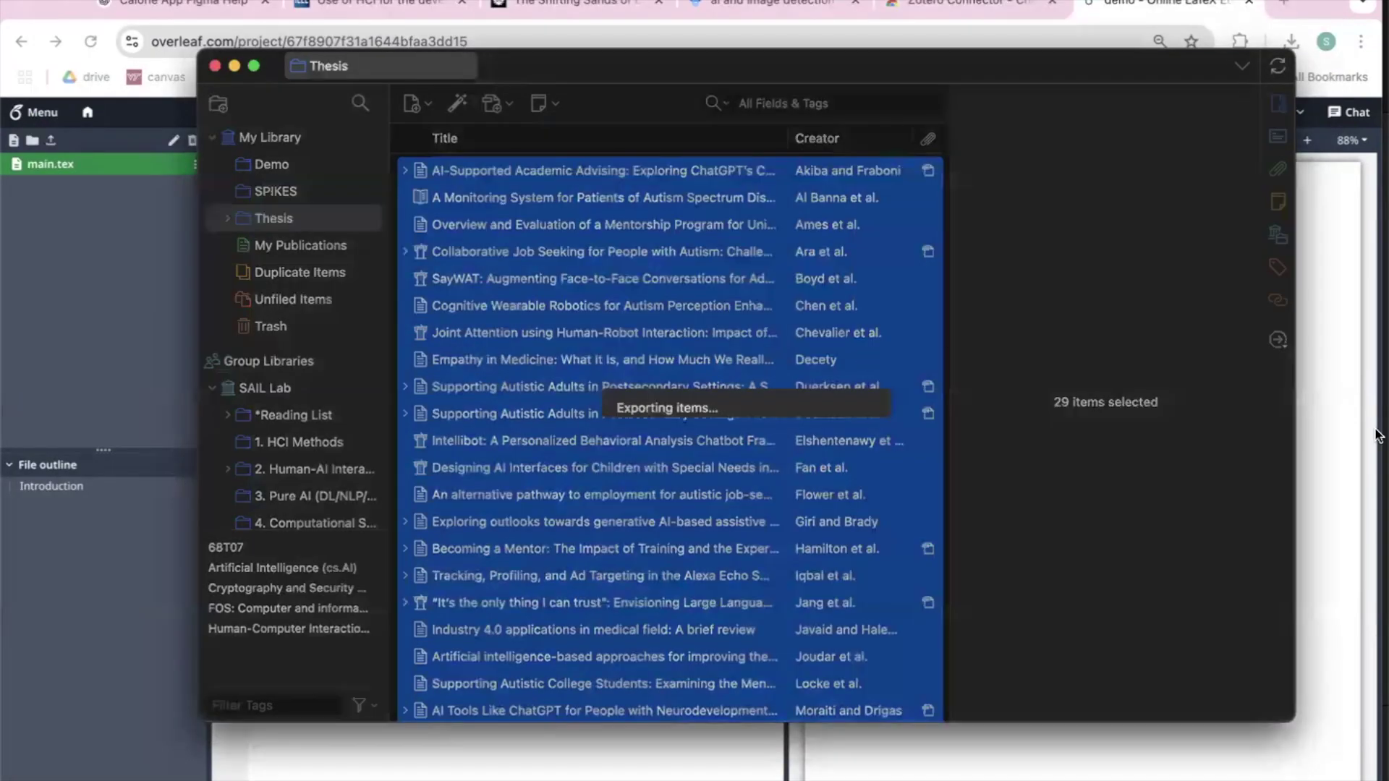
Step: Switch back to Overleaf in Chrome and upload references.bib from the Downloads folder into the demo project
{"action": "left_click", "coordinate": [1339, 368]}
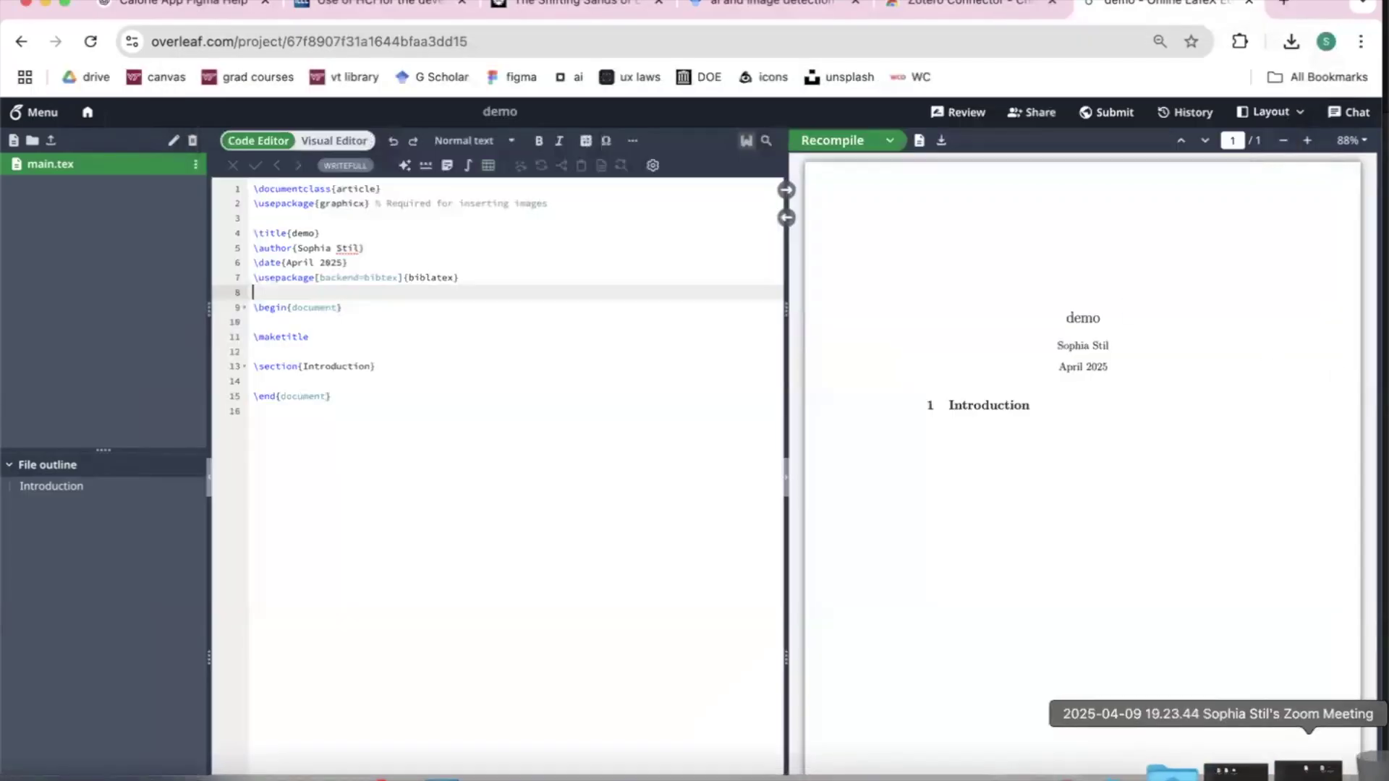
{"action": "left_click", "coordinate": [1225, 768]}
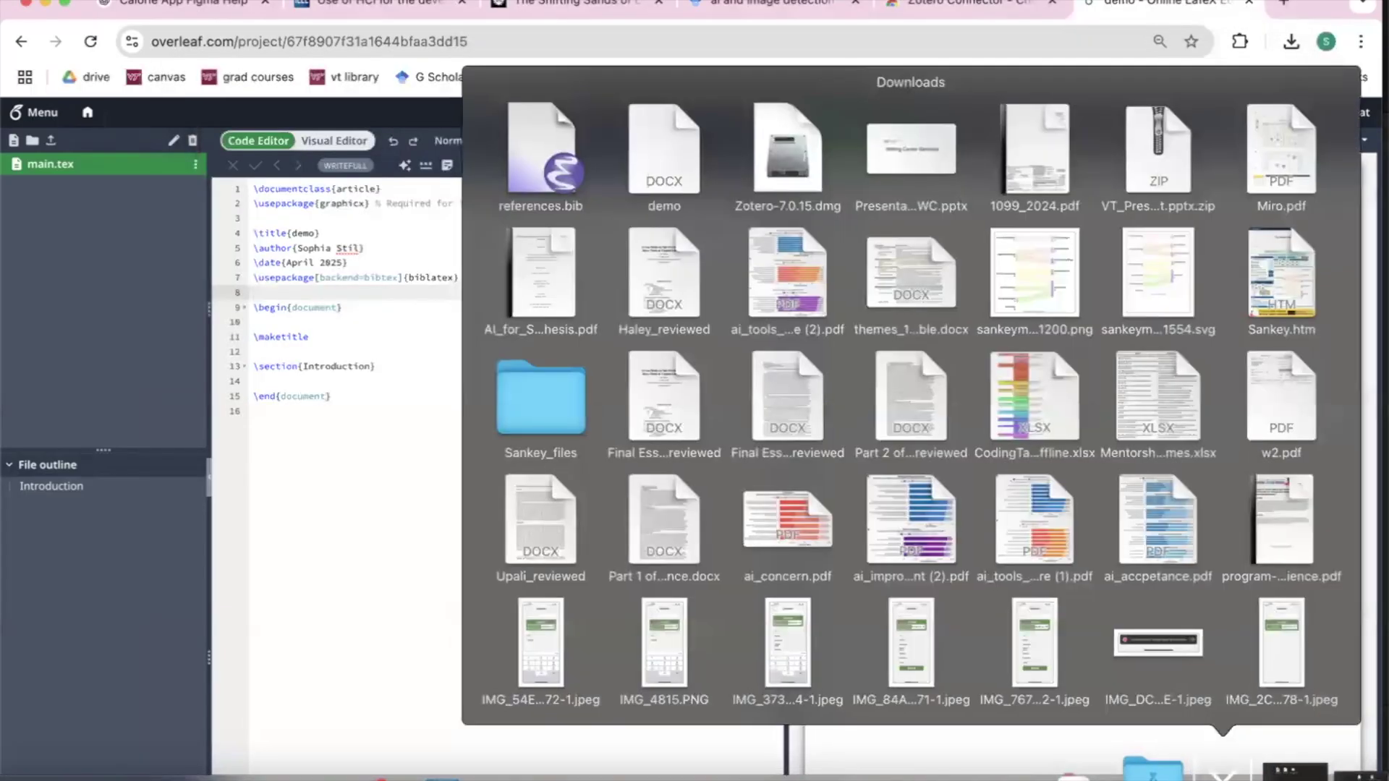
{"action": "left_click", "coordinate": [1223, 771]}
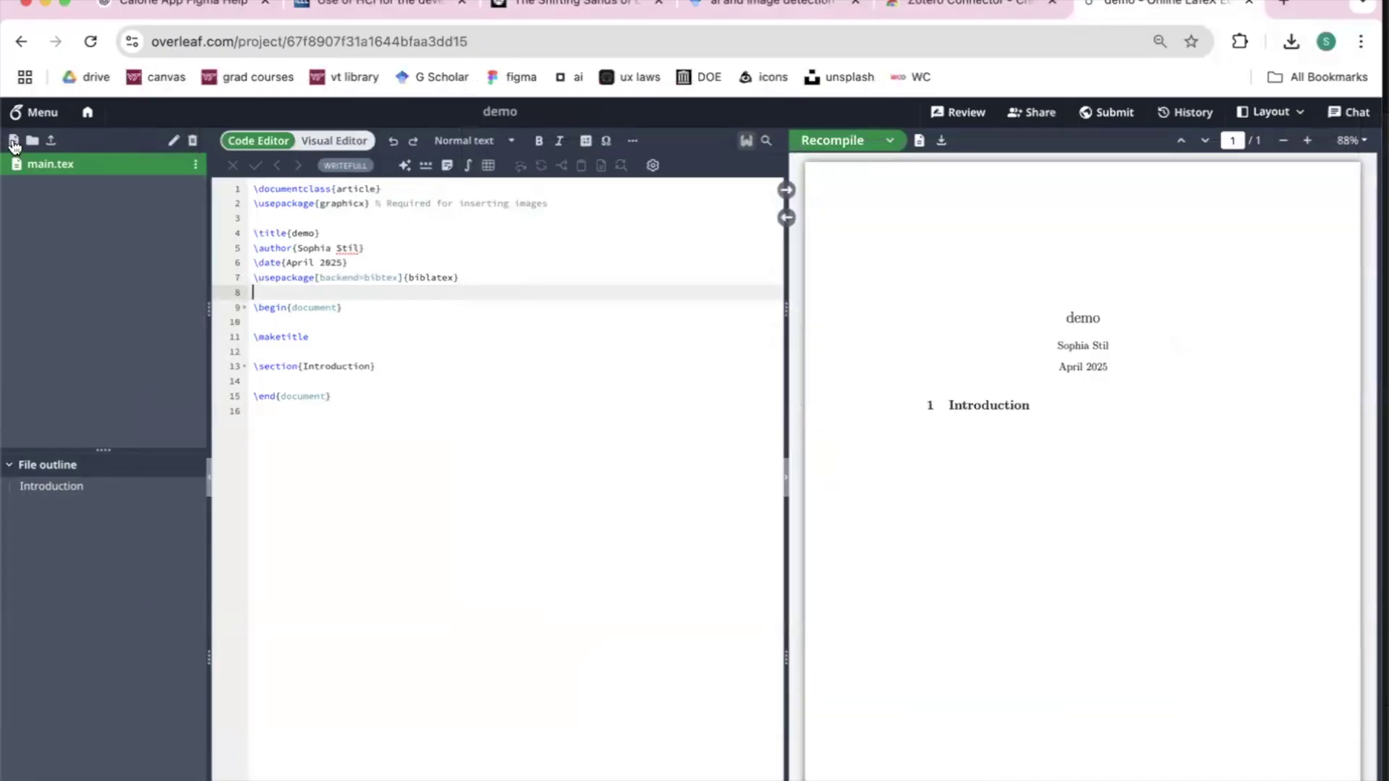
{"action": "left_click", "coordinate": [53, 140]}
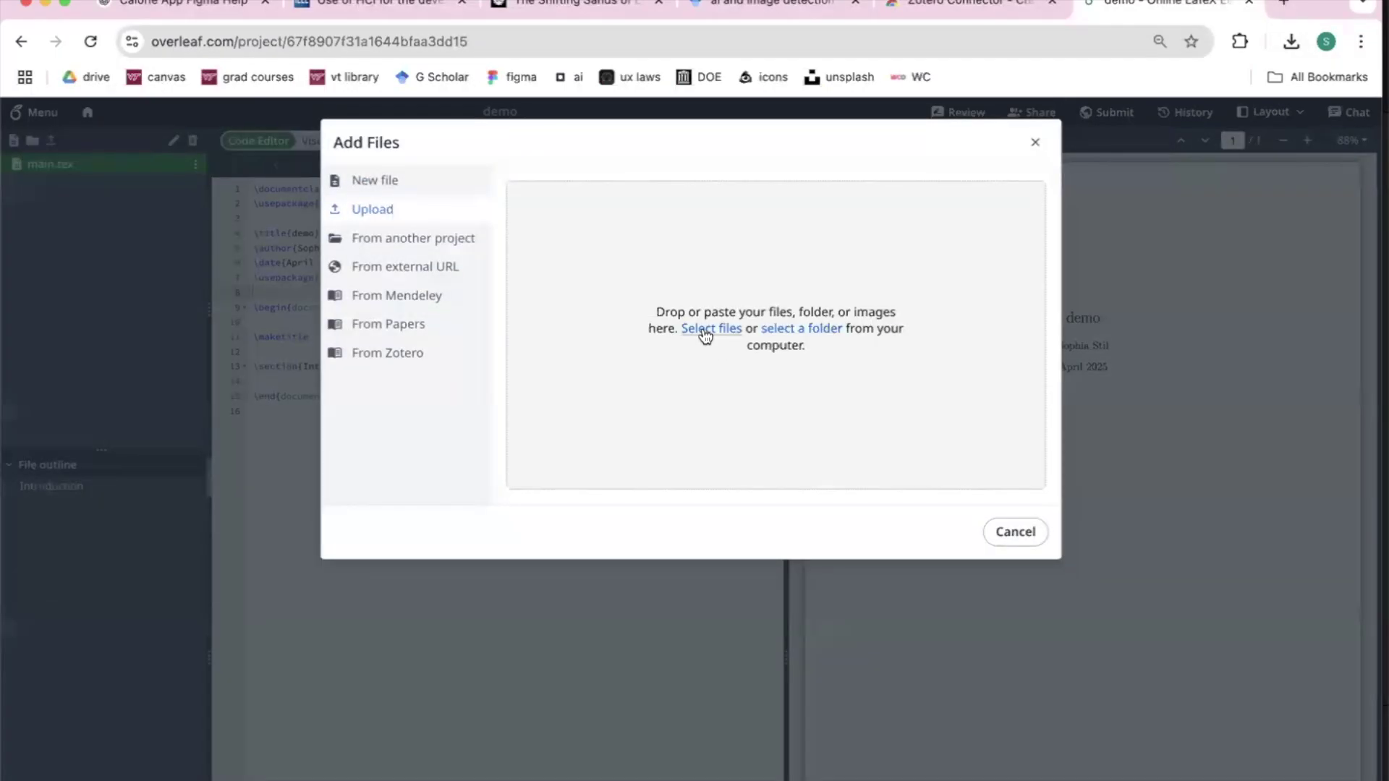
{"action": "left_click", "coordinate": [705, 332]}
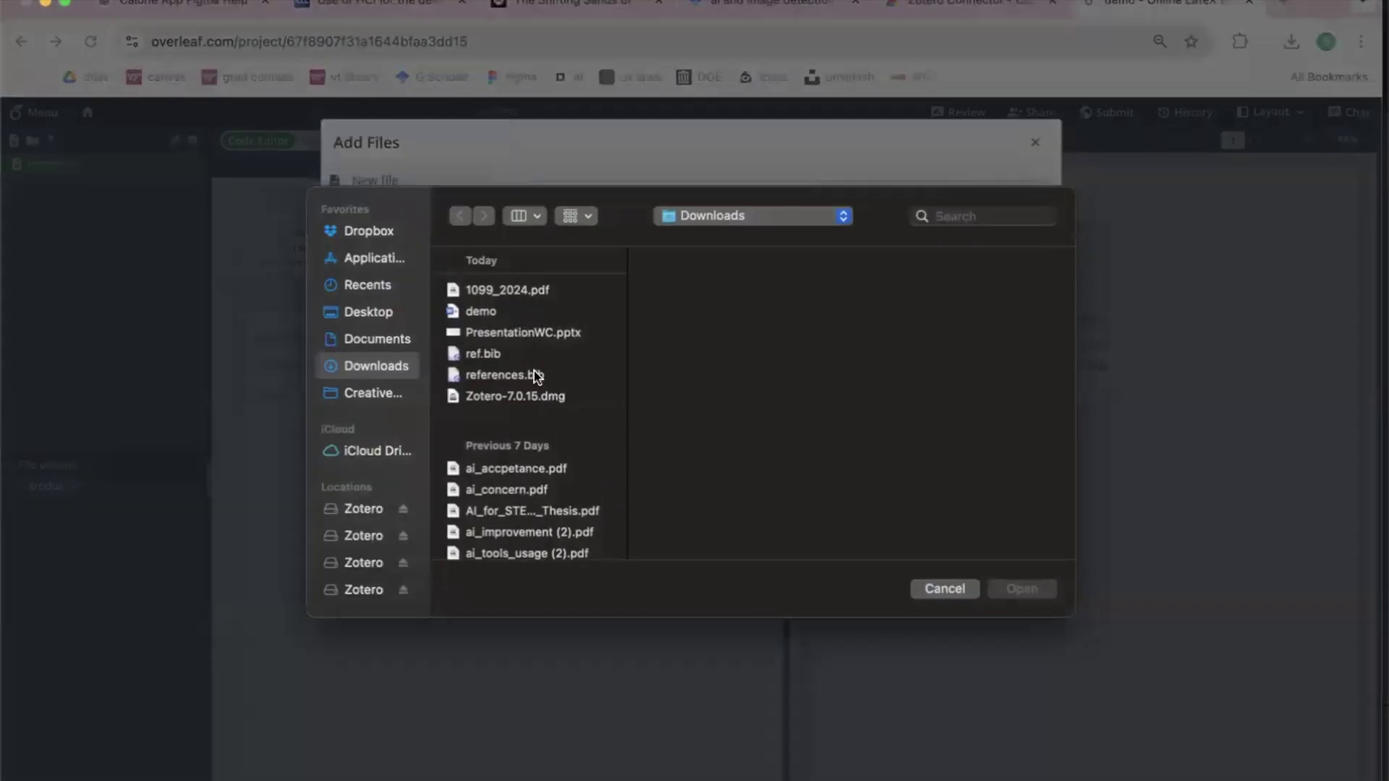
{"action": "left_click", "coordinate": [535, 375]}
{"action": "left_click", "coordinate": [1020, 589]}
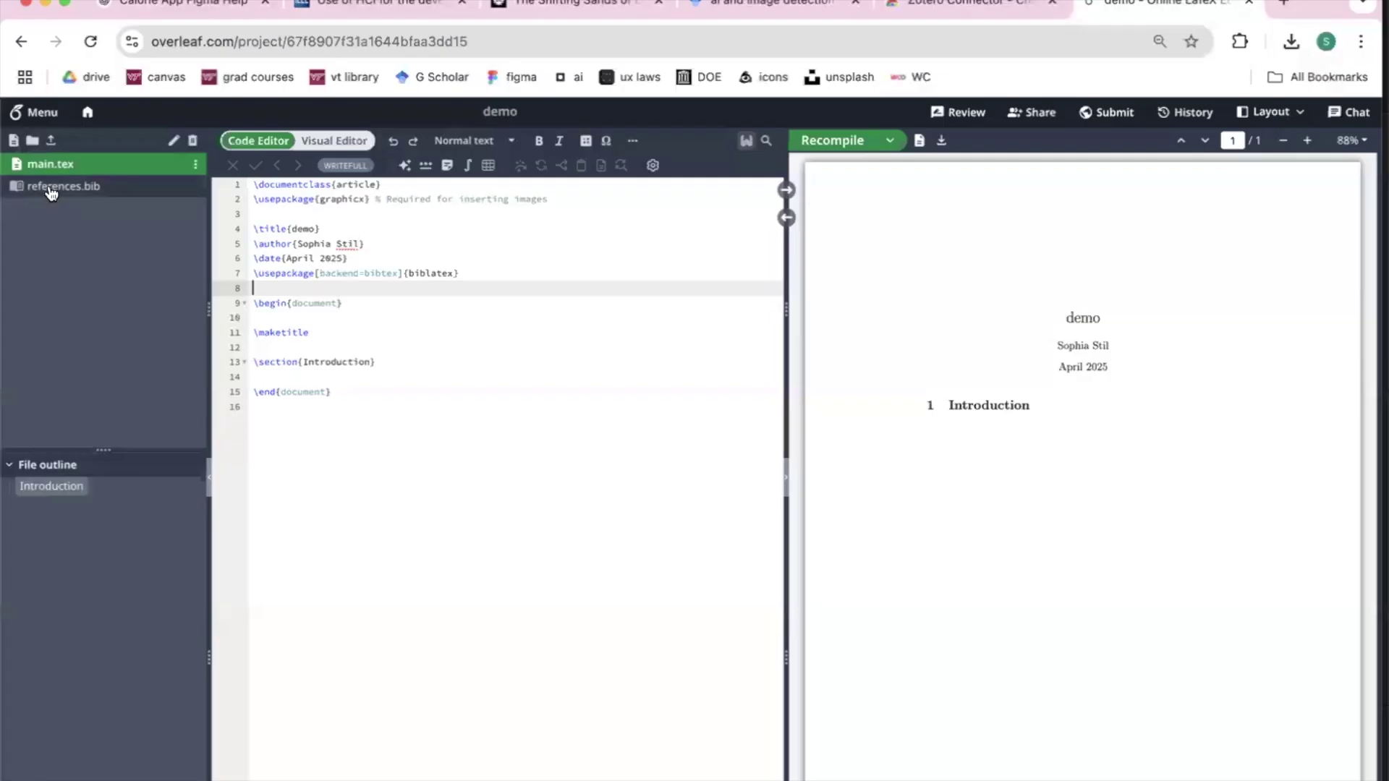
Step: Examine the BibTeX entries in references.bib, including the citation key of the first entry
{"action": "left_click", "coordinate": [51, 188]}
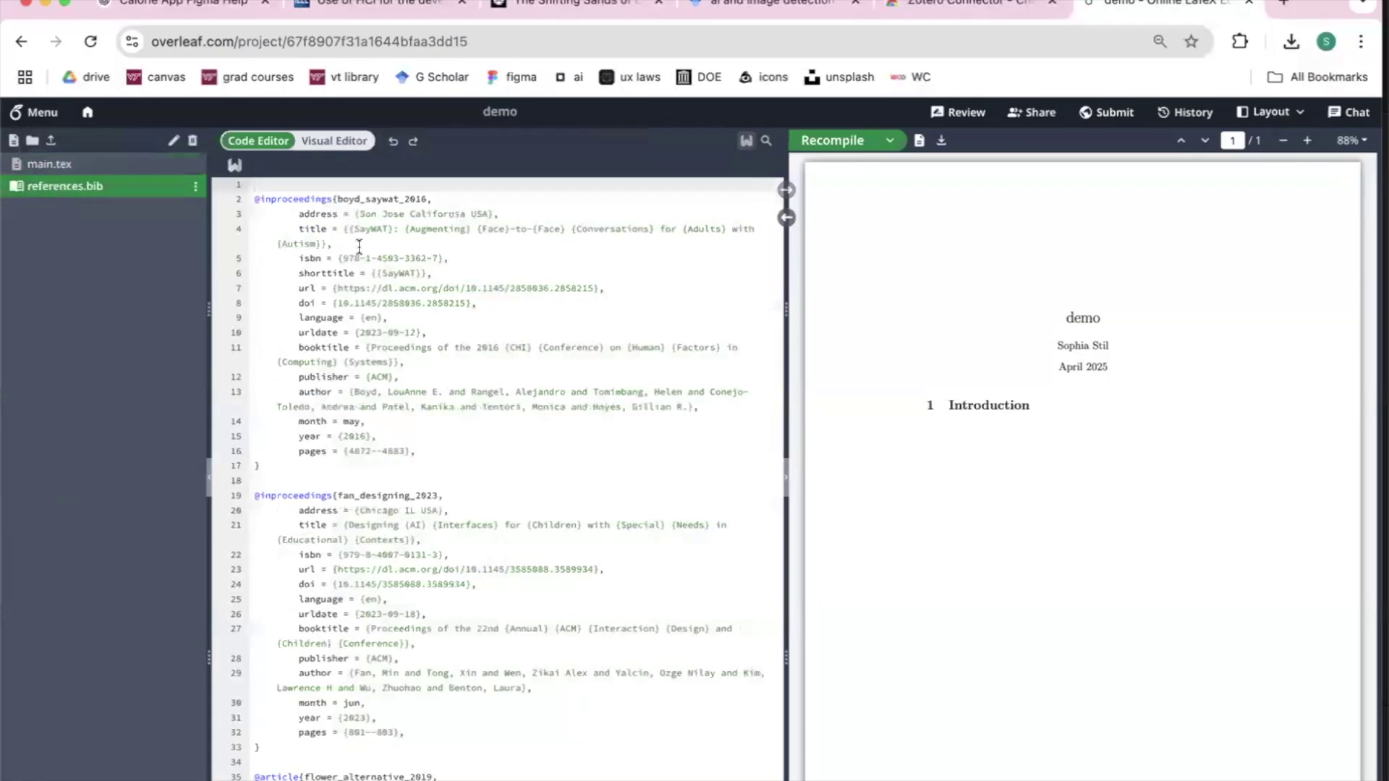
{"action": "left_click_drag", "start_coordinate": [255, 198], "coordinate": [498, 424]}
{"action": "left_click", "coordinate": [498, 424]}
{"action": "scroll", "coordinate": [497, 424], "scroll_direction": "down", "scroll_amount": 15}
{"action": "scroll", "coordinate": [498, 424], "scroll_direction": "down", "scroll_amount": 15}
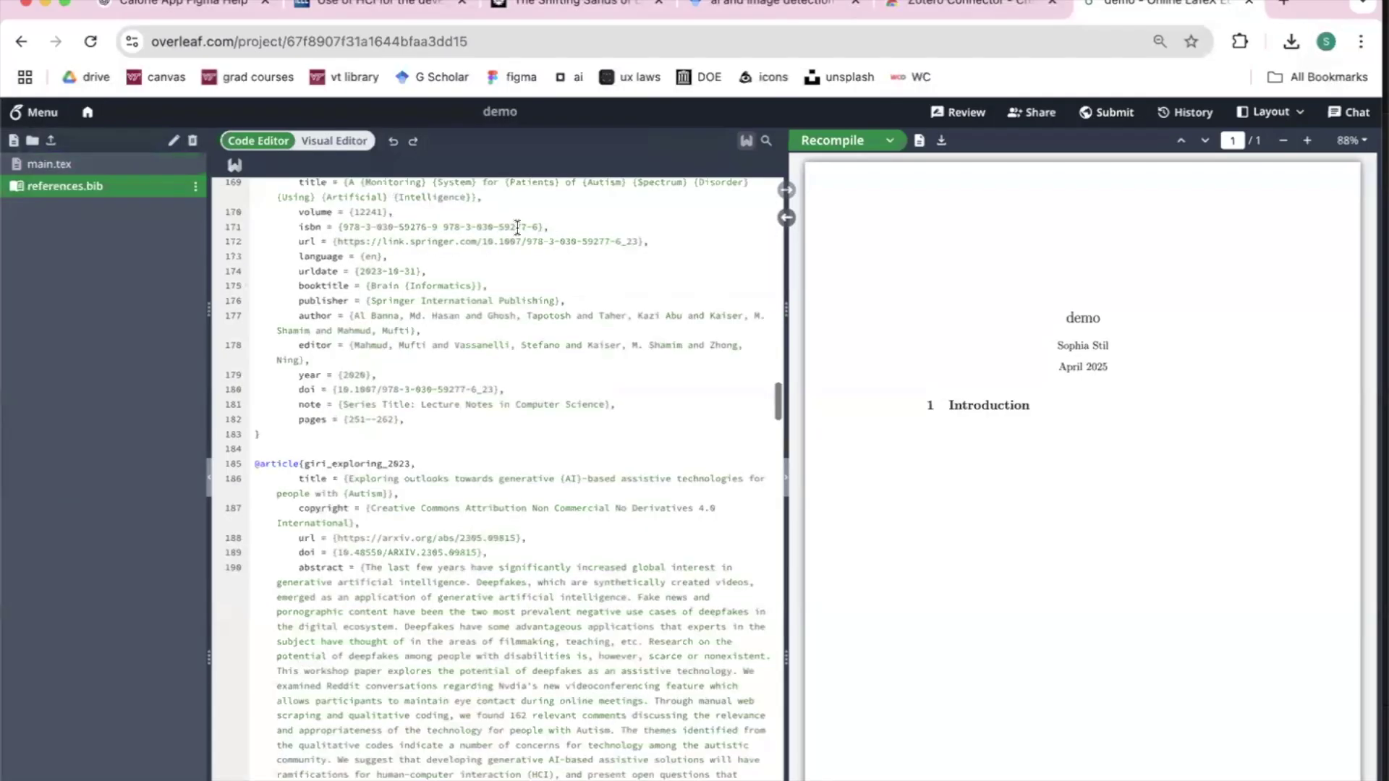
{"action": "scroll", "coordinate": [517, 226], "scroll_direction": "up", "scroll_amount": 20}
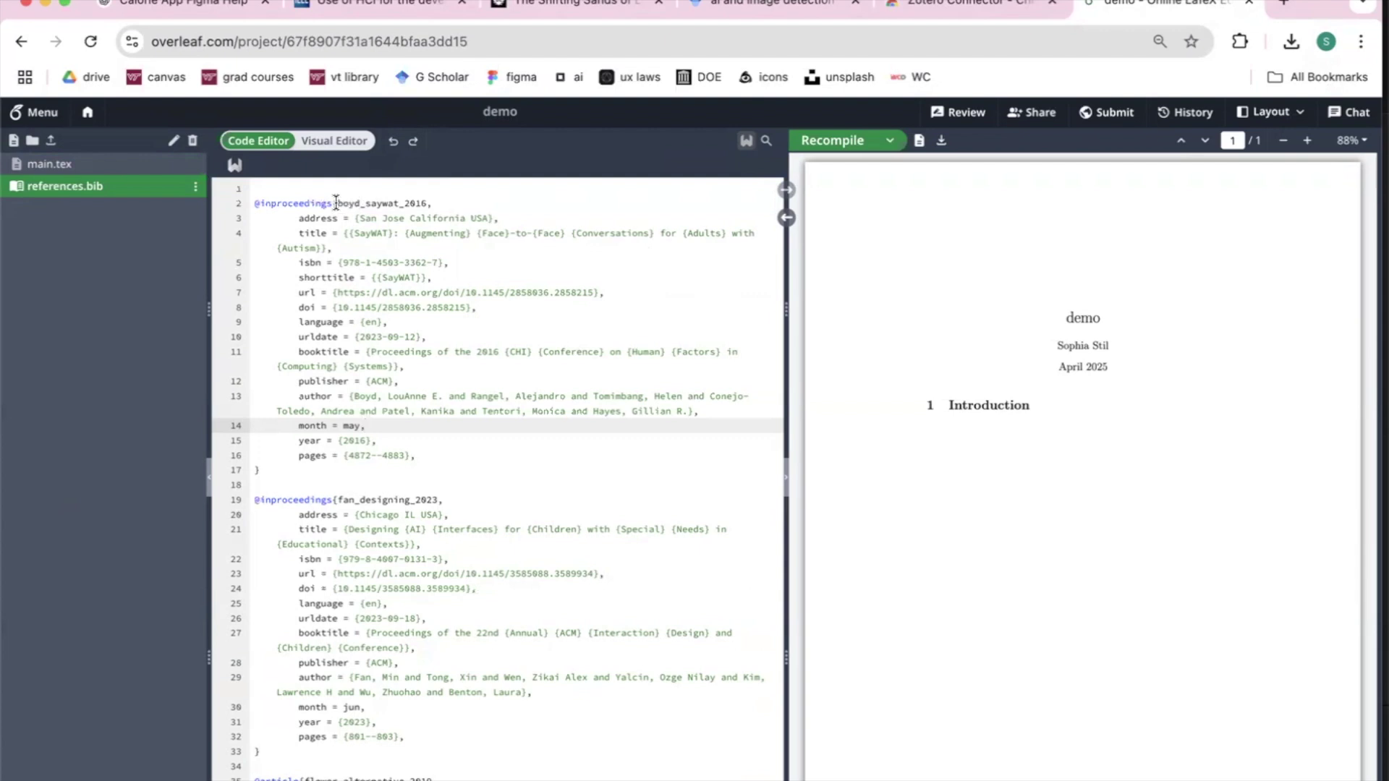
{"action": "left_click_drag", "start_coordinate": [427, 202], "coordinate": [337, 203]}
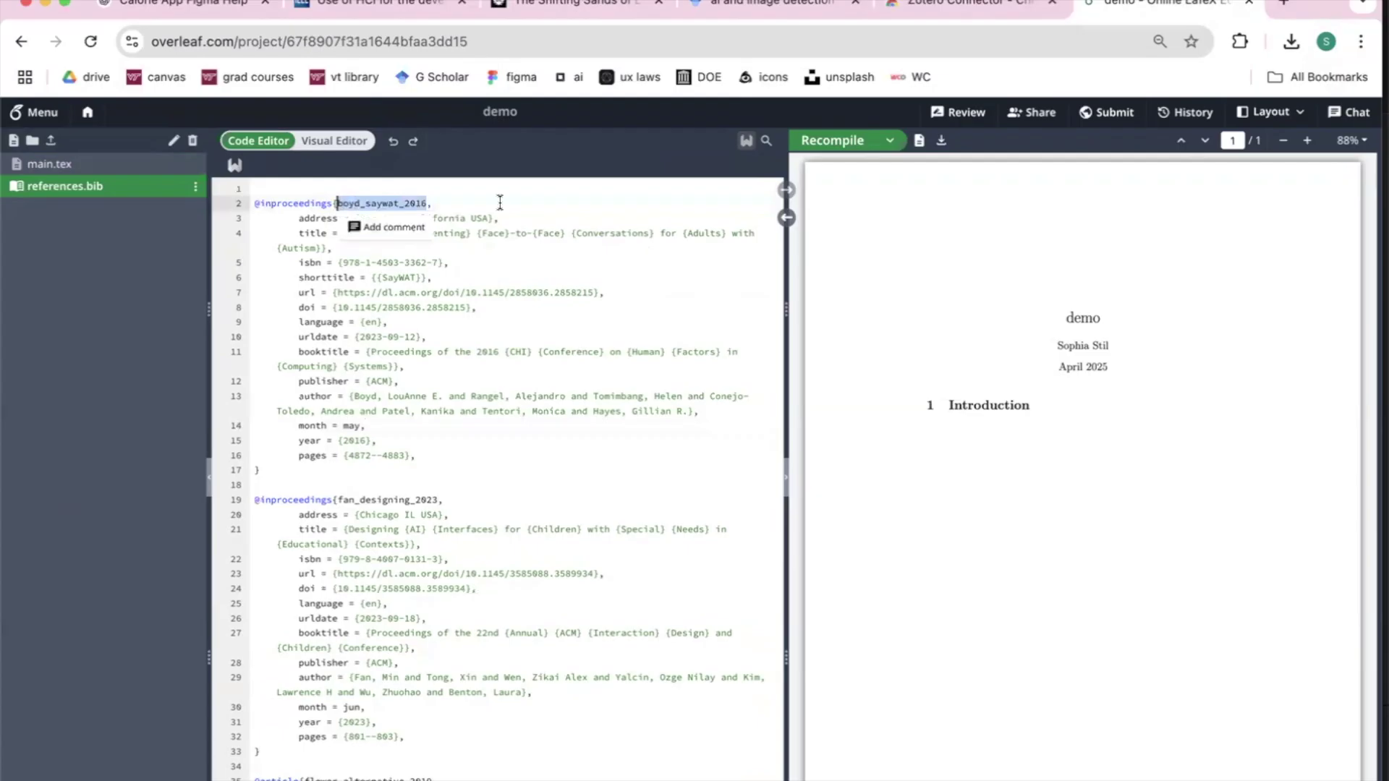
{"action": "left_click", "coordinate": [478, 219]}
Step: Reopen main.tex and add the text "Author did xyz" on a new line below the Introduction section heading
{"action": "left_click", "coordinate": [50, 164]}
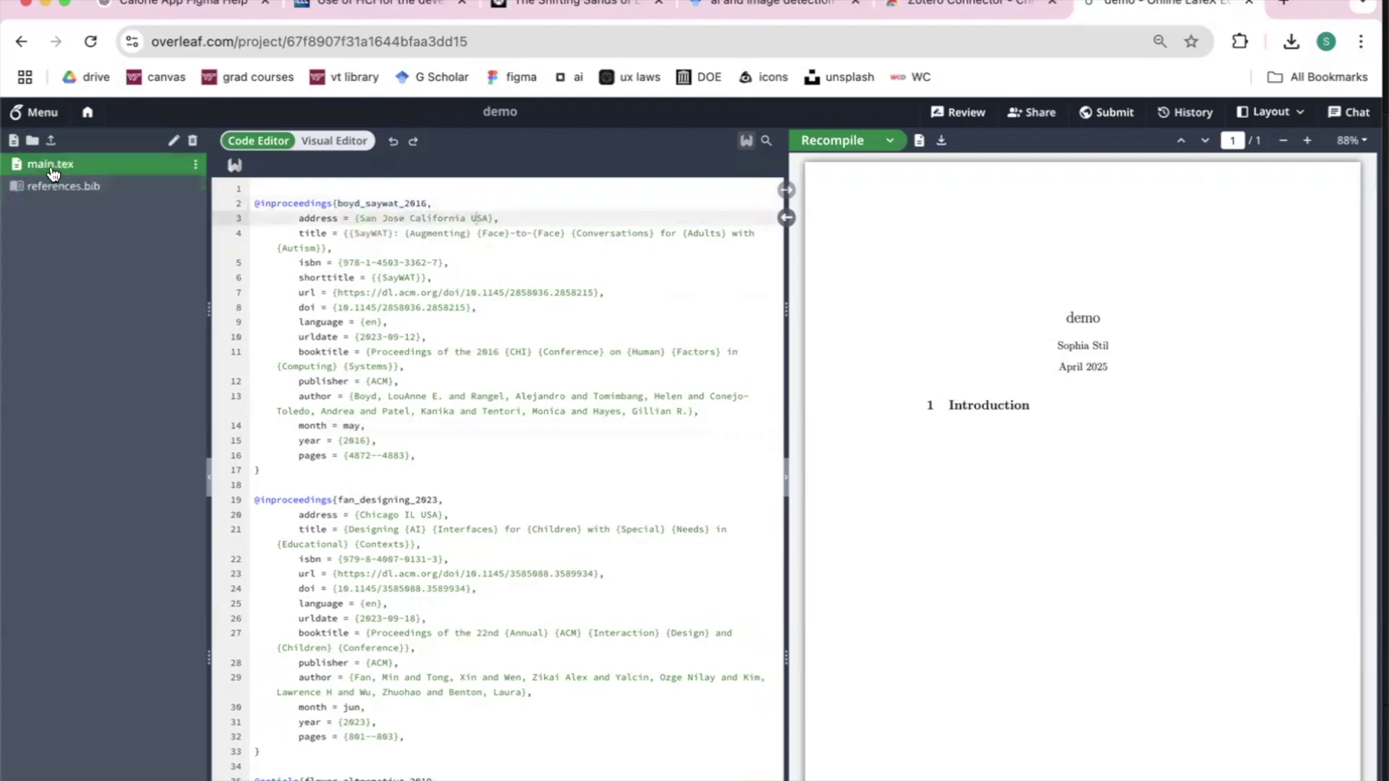
{"action": "left_click_drag", "start_coordinate": [253, 303], "coordinate": [409, 301]}
{"action": "left_click", "coordinate": [407, 299]}
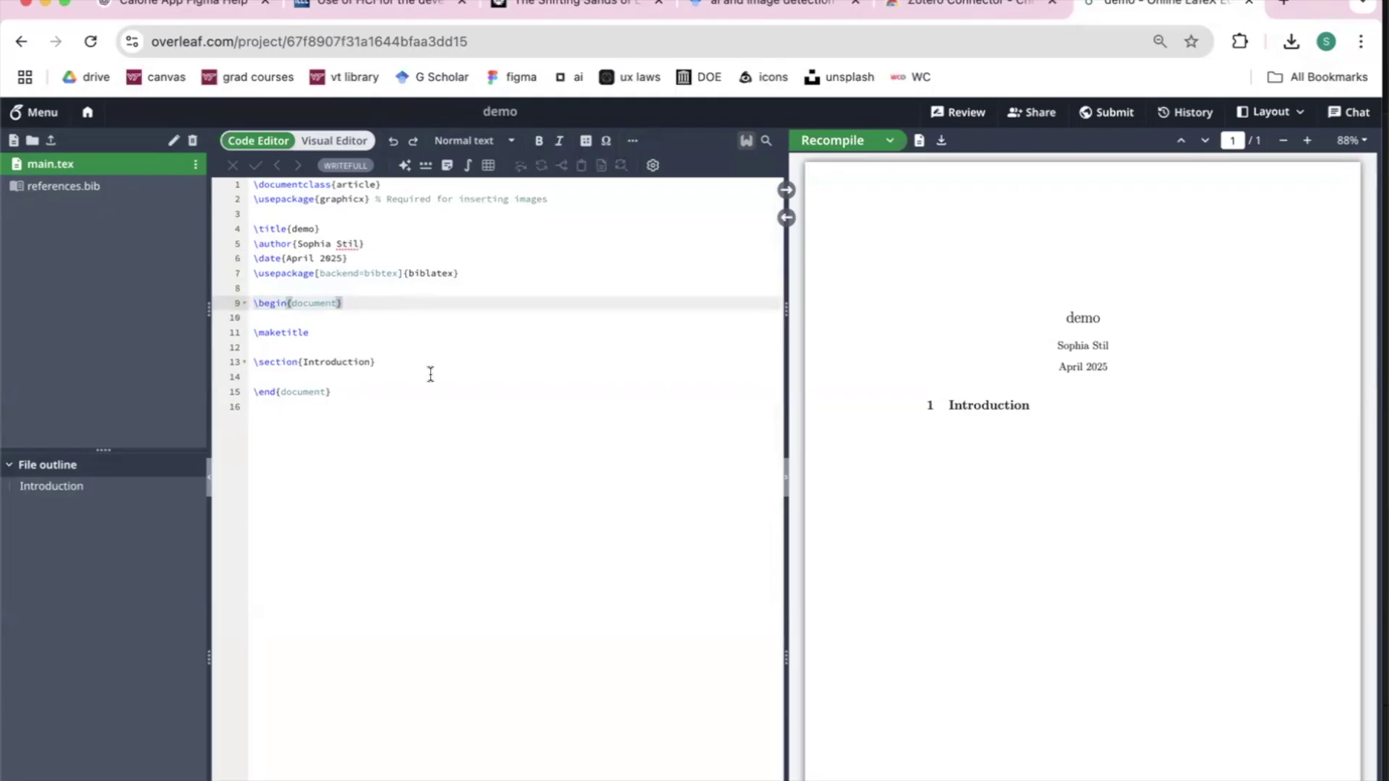
{"action": "left_click", "coordinate": [425, 361]}
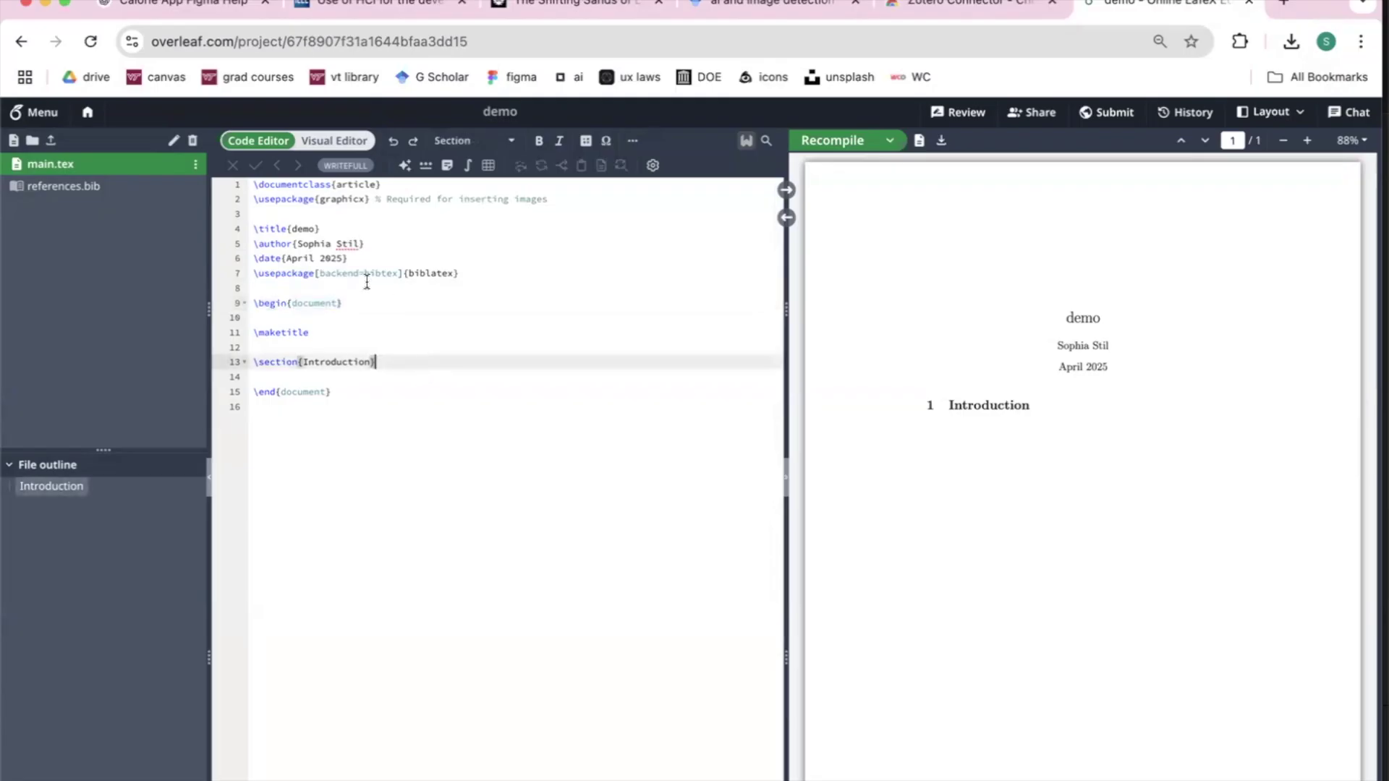
{"action": "left_click_drag", "start_coordinate": [367, 286], "coordinate": [229, 195]}
{"action": "left_click", "coordinate": [393, 370]}
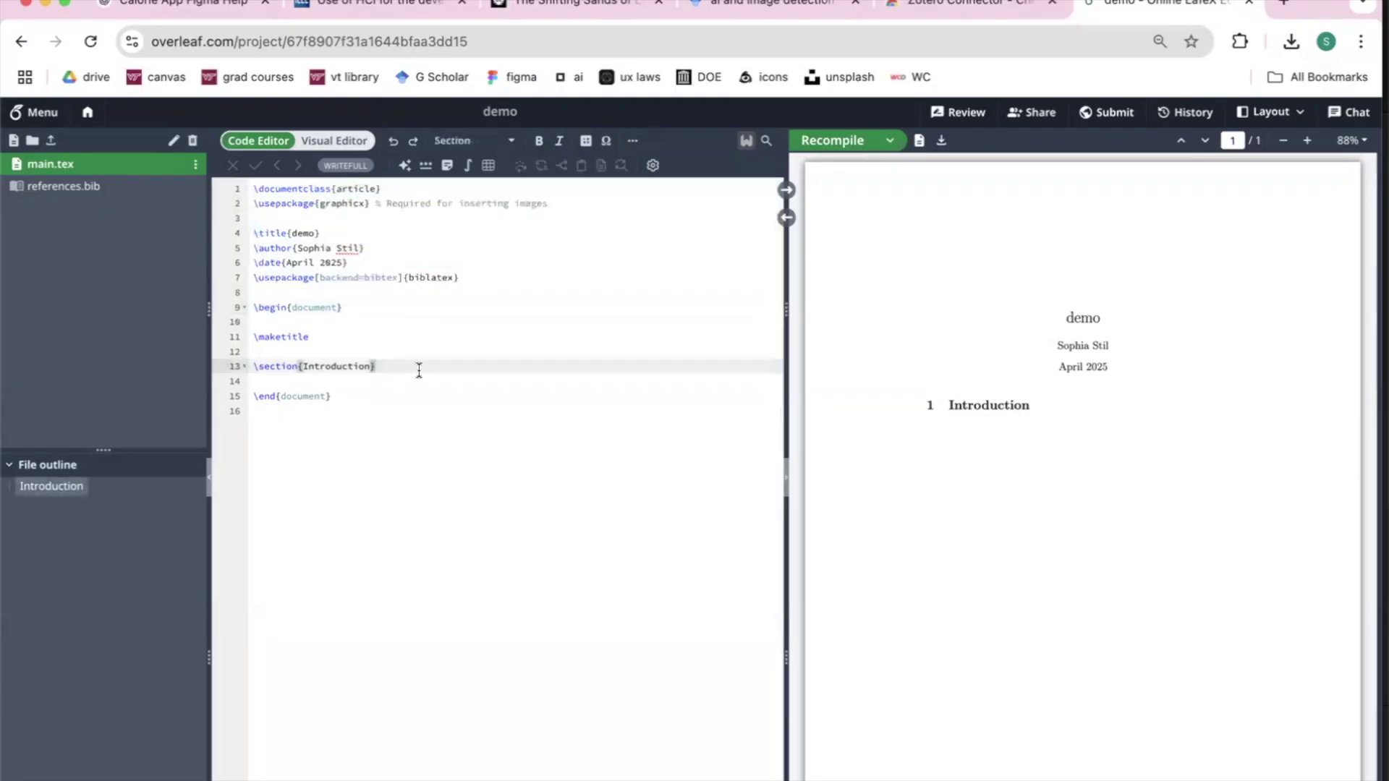
{"action": "key", "text": "Return"}
{"action": "key", "text": "Return"}
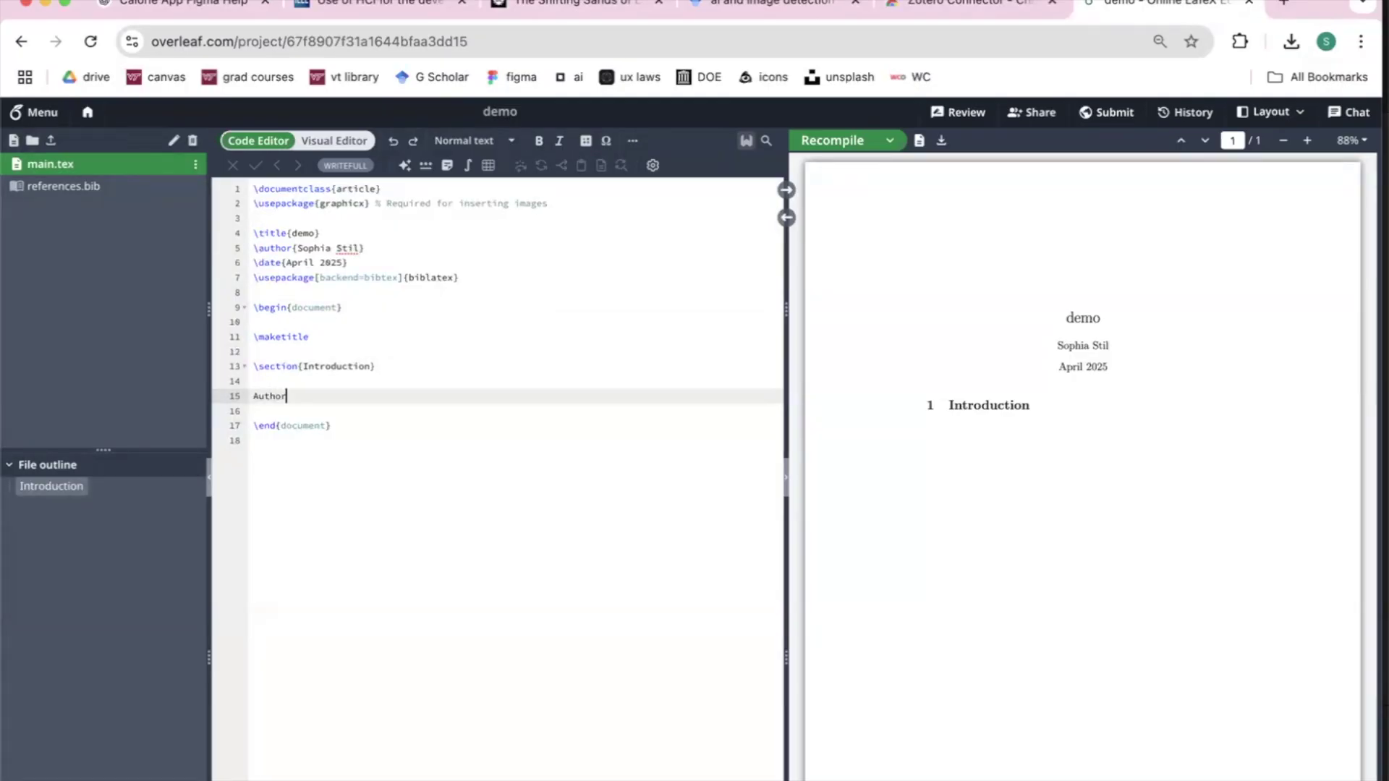
{"action": "type", "text": "Author did xyz \\"}
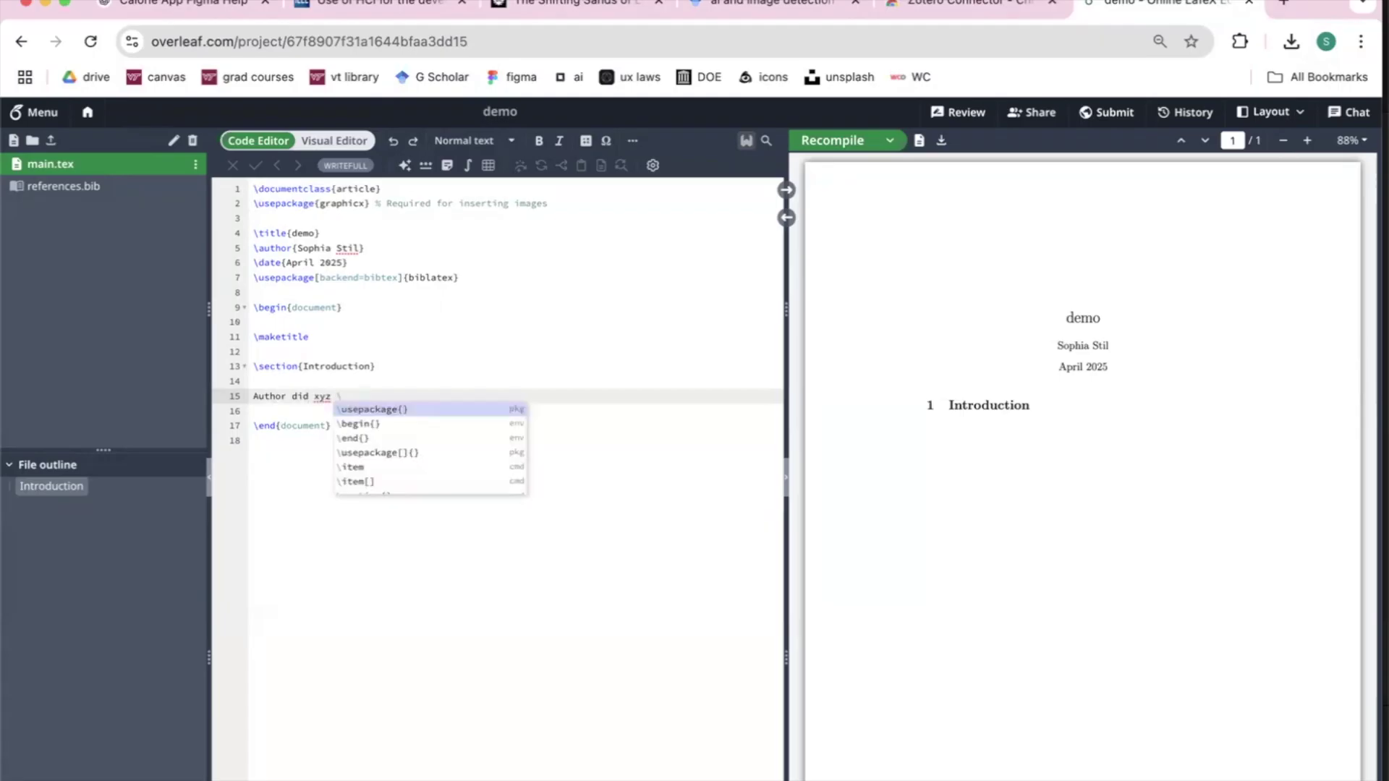
Step: Complete the sentence with a \cite command that references the key boyd_saywat_2016
{"action": "type", "text": "ci"}
{"action": "key", "text": "Return"}
{"action": "scroll", "coordinate": [456, 433], "scroll_direction": "down", "scroll_amount": 5}
{"action": "scroll", "coordinate": [455, 433], "scroll_direction": "down", "scroll_amount": 3}
{"action": "scroll", "coordinate": [456, 433], "scroll_direction": "up", "scroll_amount": 10}
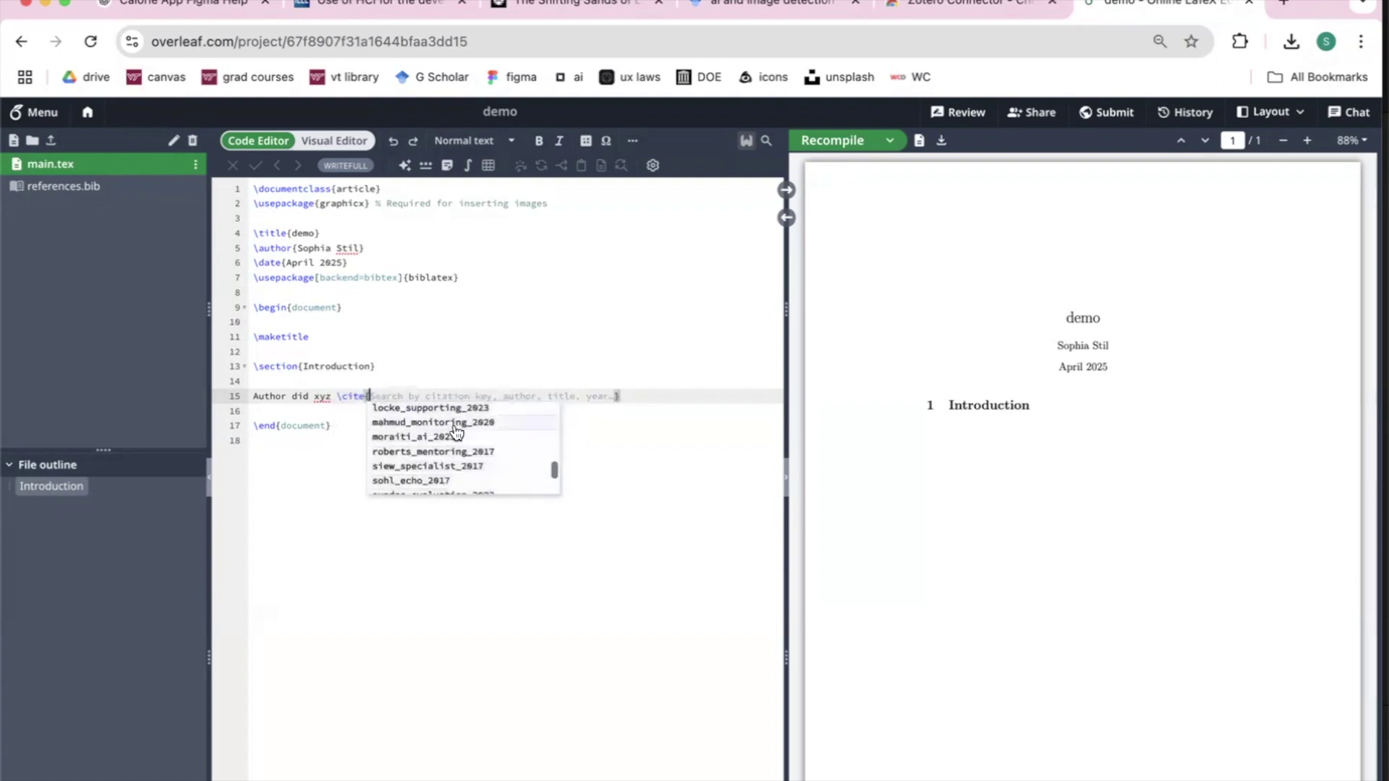
{"action": "key", "text": "Down"}
{"action": "key", "text": "Down"}
{"action": "key", "text": "Down"}
{"action": "key", "text": "Return"}
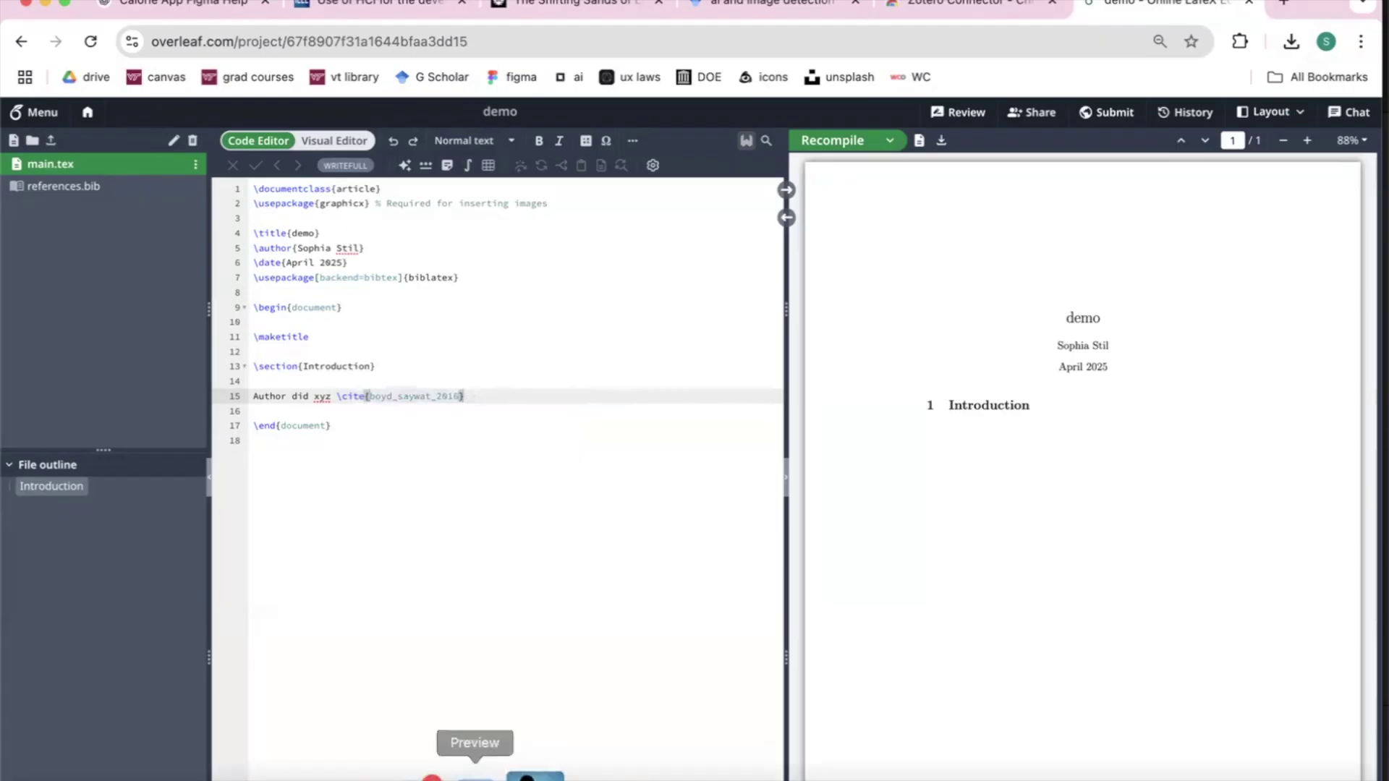
Step: Switch to the Notes app and copy the \addbibresource{references.bib} line from the Demo note
{"action": "mouse_move", "coordinate": [257, 770]}
{"action": "left_click", "coordinate": [188, 768]}
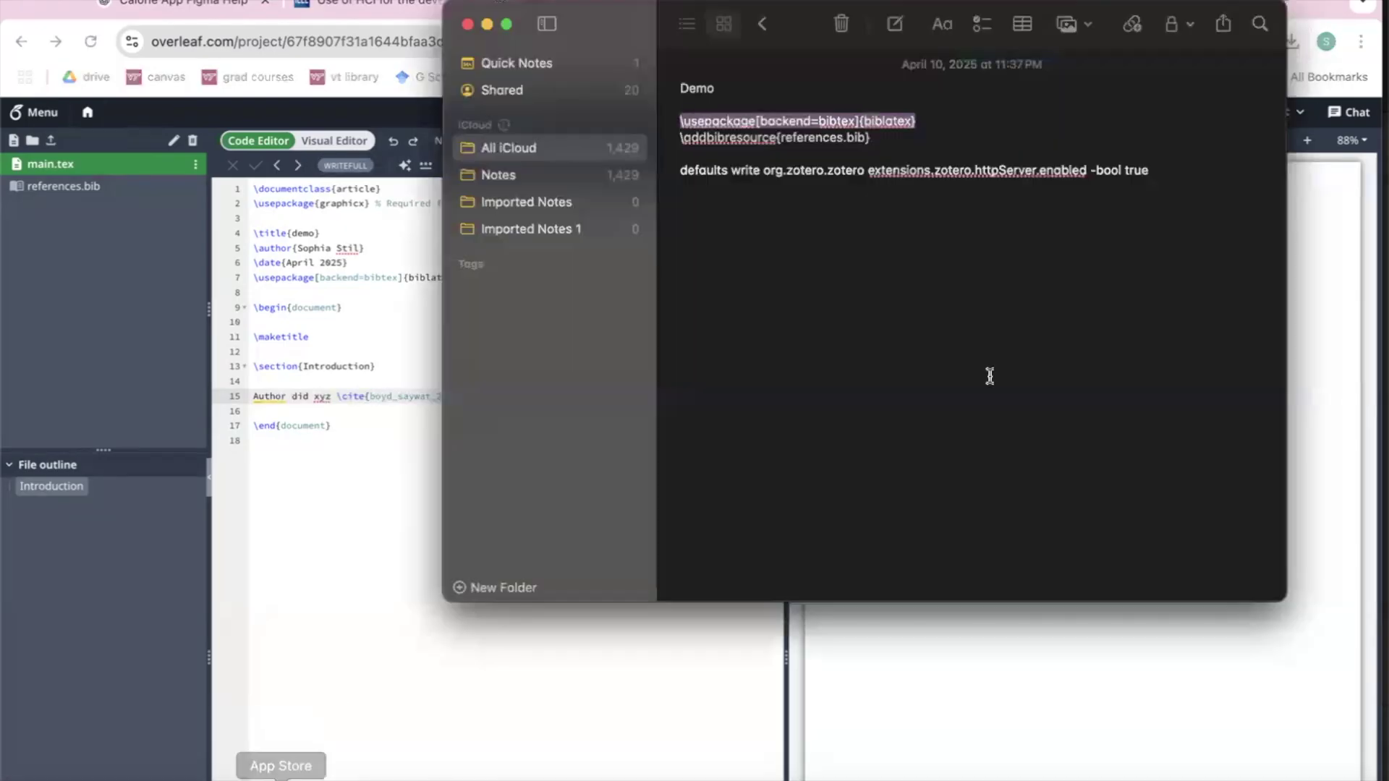
{"action": "left_click", "coordinate": [903, 210]}
{"action": "left_click_drag", "start_coordinate": [895, 137], "coordinate": [598, 138]}
{"action": "key", "text": "super+c"}
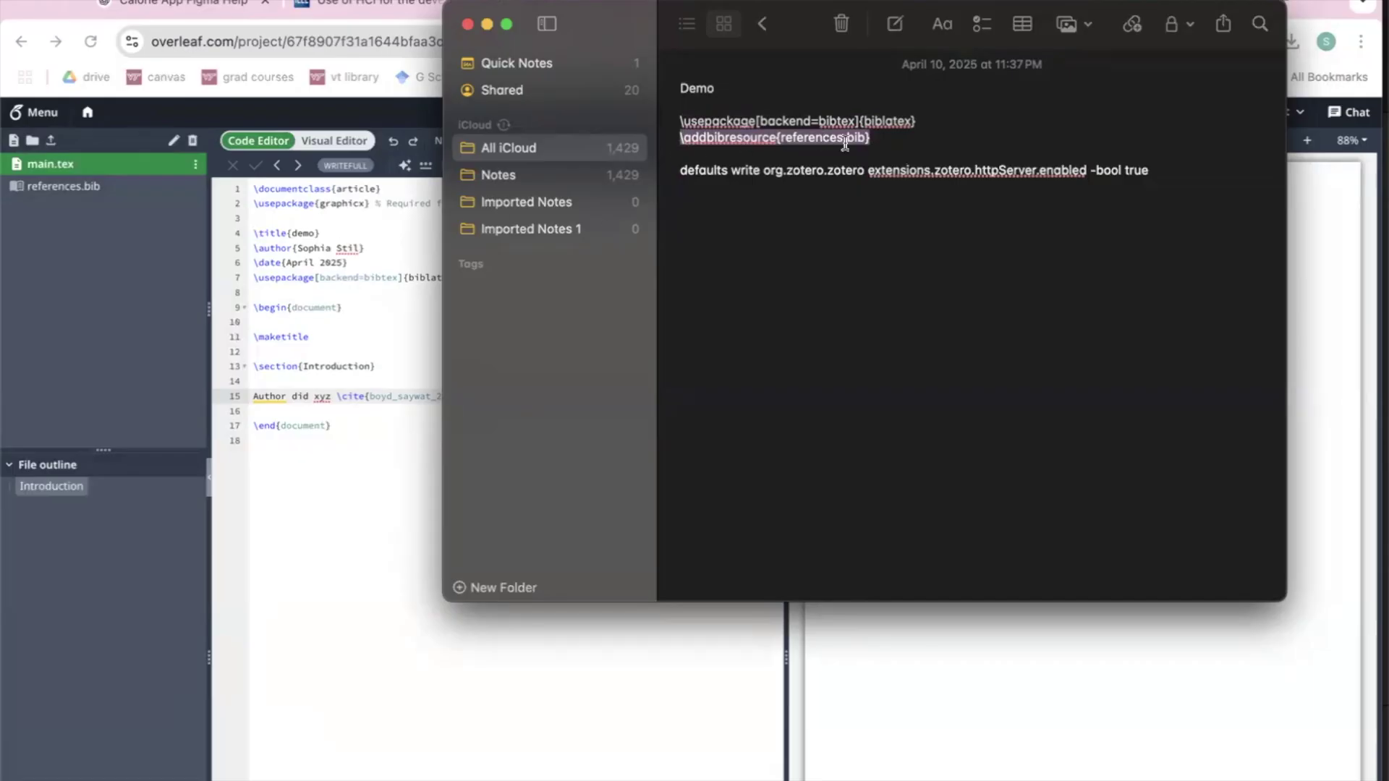
Step: Back in Overleaf, paste \addbibresource{references.bib} on a new line directly below the biblatex \usepackage line in main.tex
{"action": "left_click", "coordinate": [387, 285]}
{"action": "left_click", "coordinate": [484, 280]}
{"action": "key", "text": "Return"}
{"action": "key", "text": "super+v"}
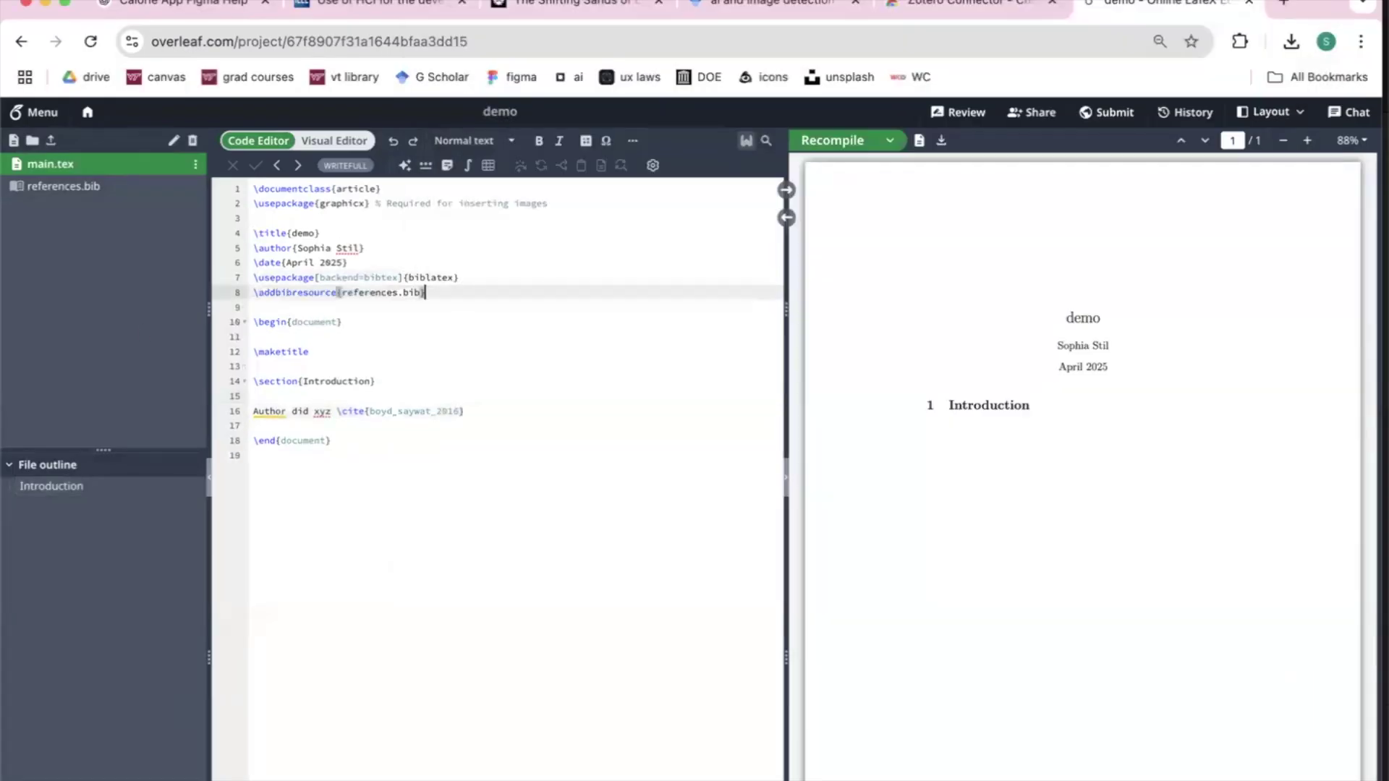
Step: Check references.bib in the project files, return to main.tex, and recompile the document to render the citation
{"action": "left_click", "coordinate": [114, 188]}
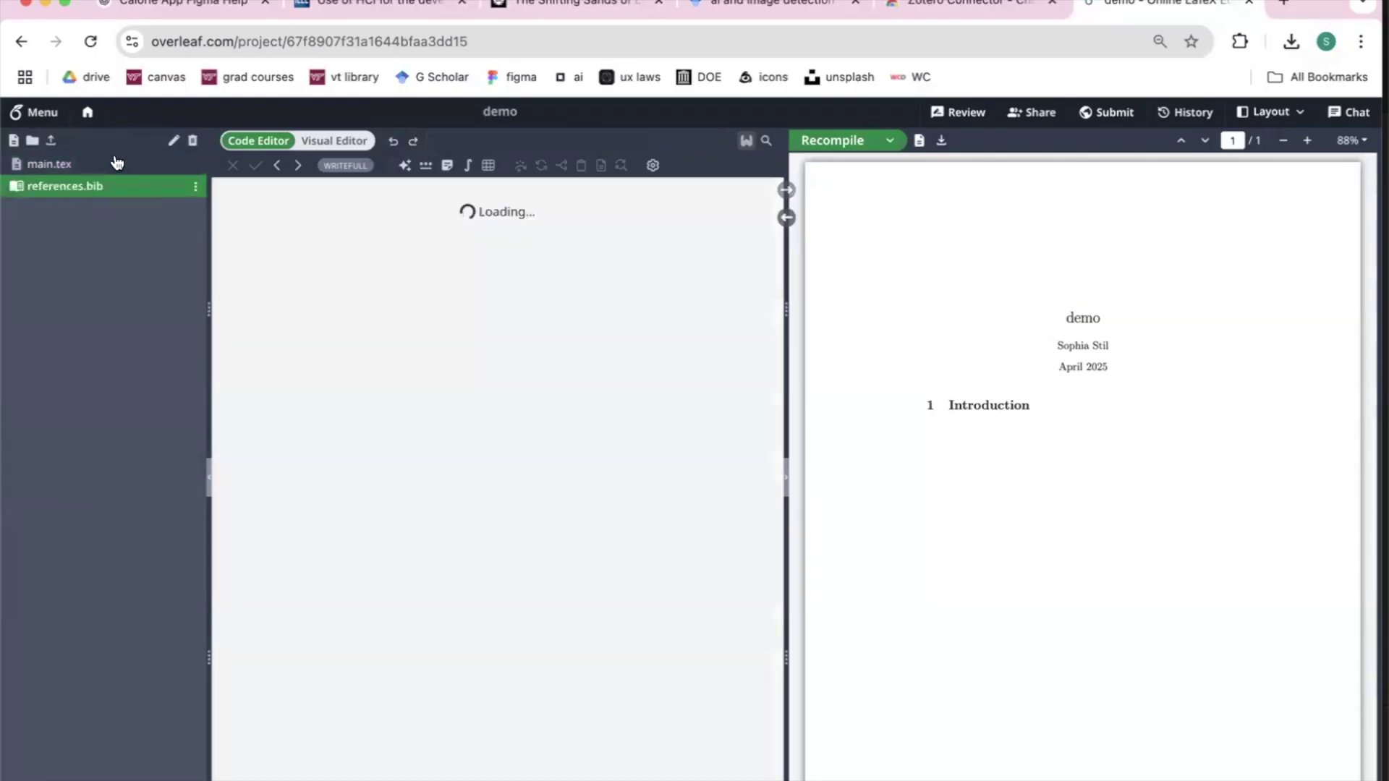
{"action": "left_click", "coordinate": [113, 164]}
{"action": "left_click", "coordinate": [489, 288]}
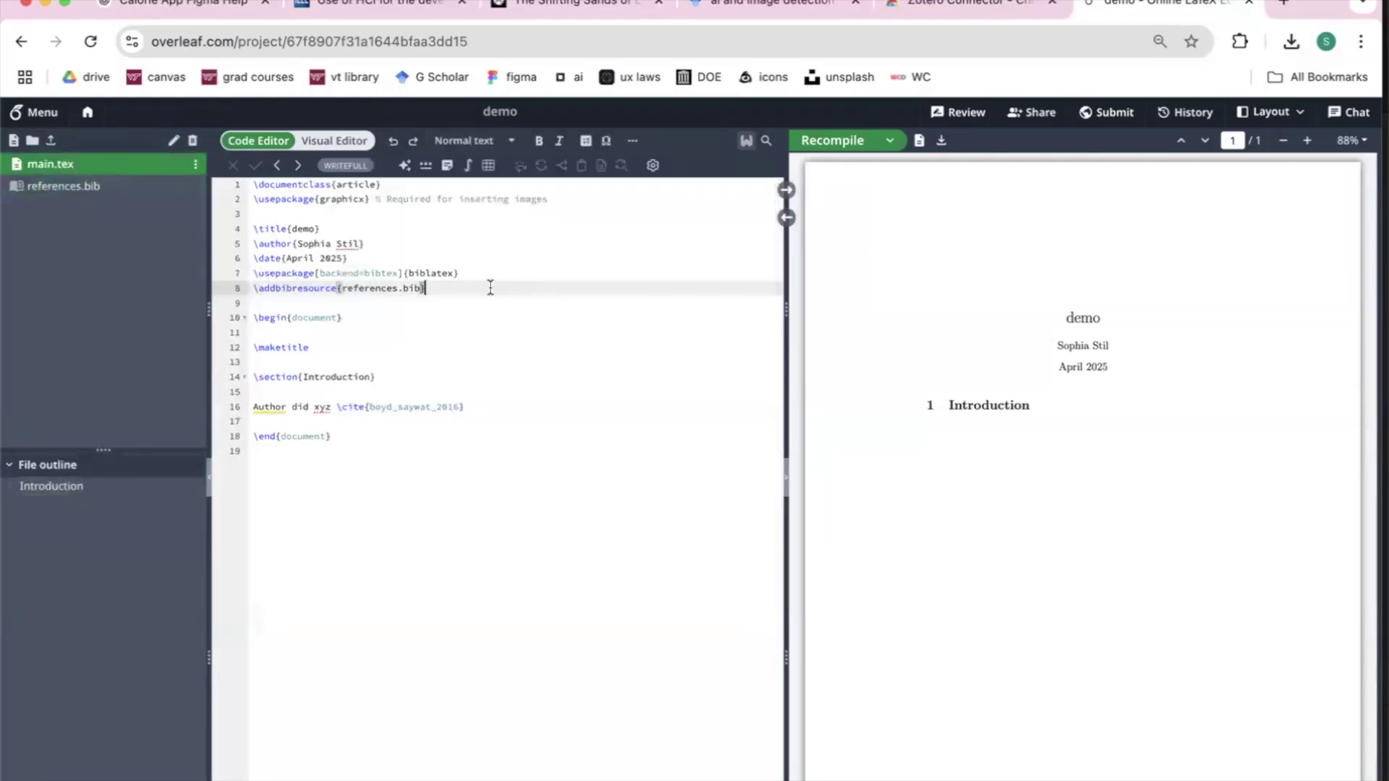
{"action": "left_click", "coordinate": [836, 141]}
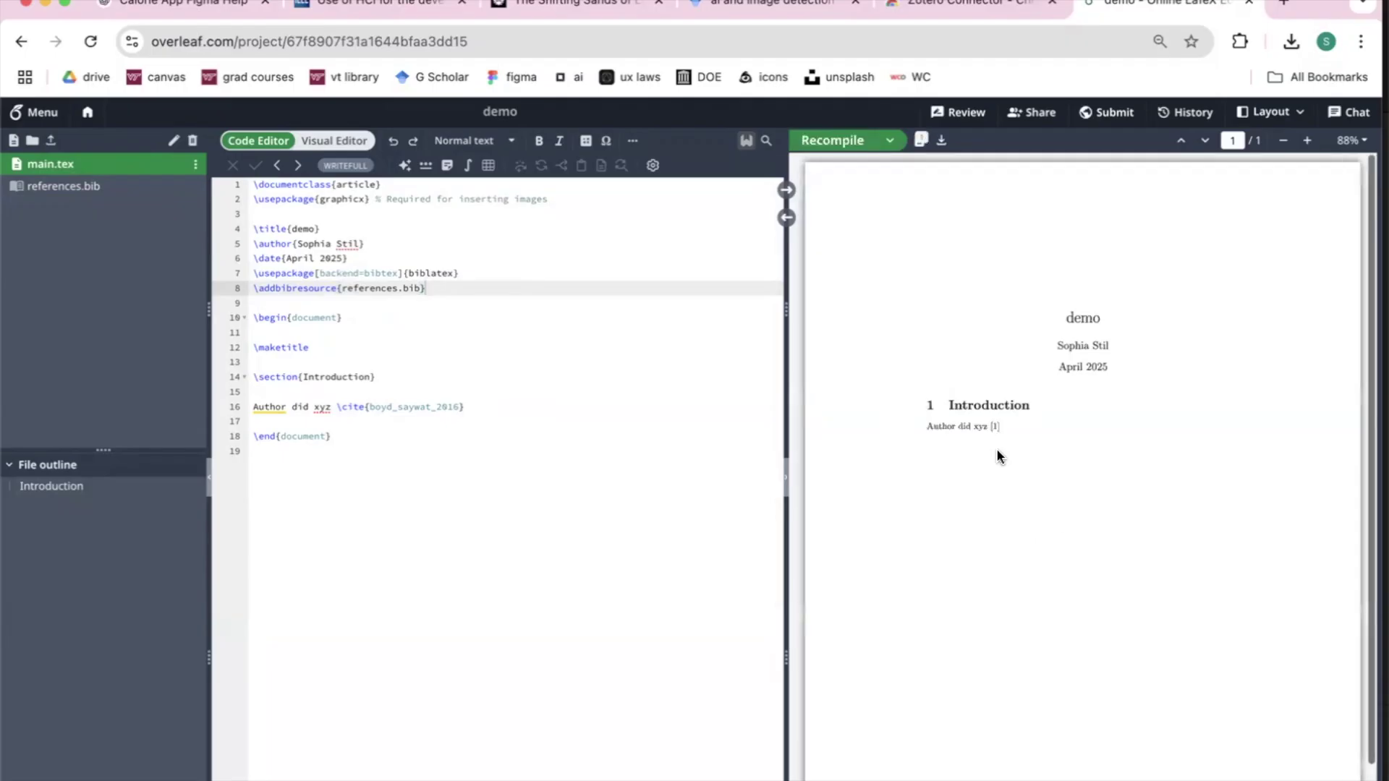
{"action": "scroll", "coordinate": [1004, 427], "scroll_direction": "up", "scroll_amount": 5}
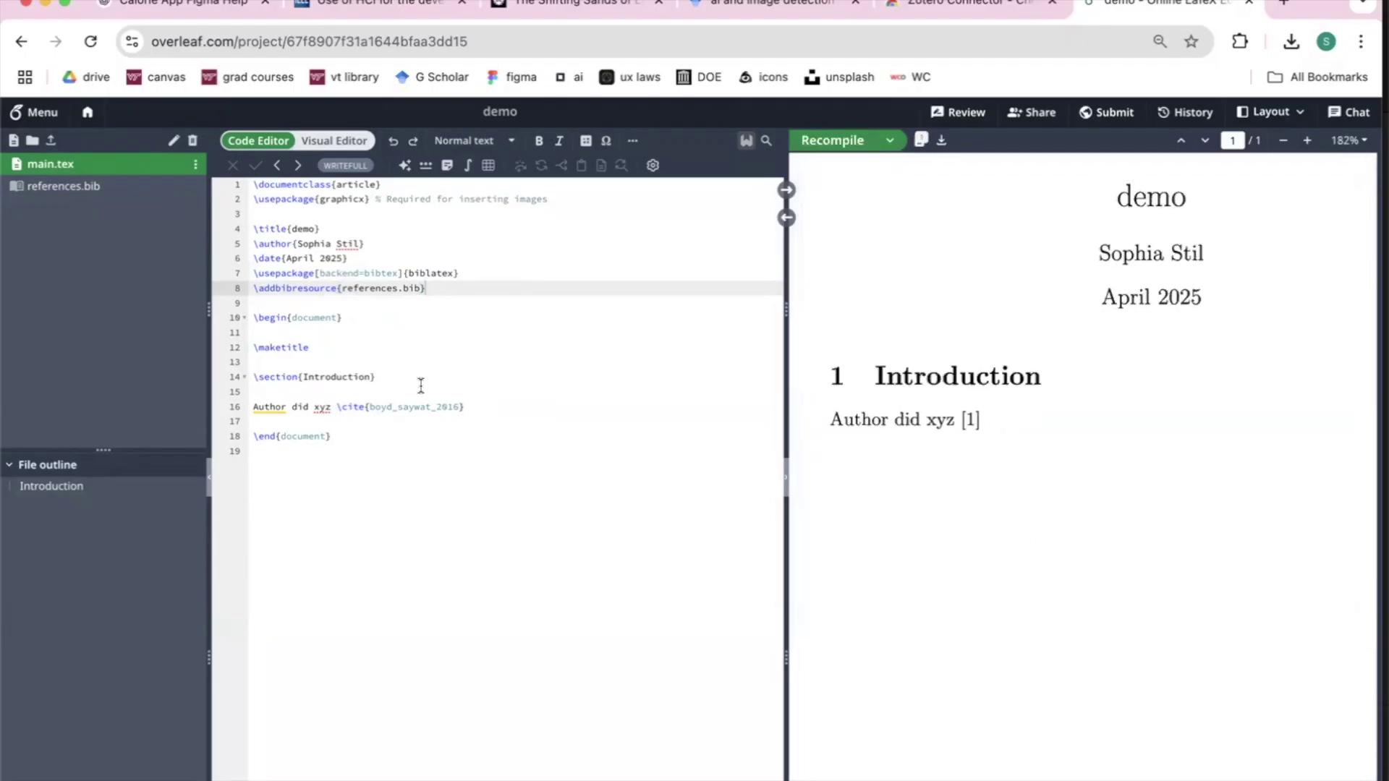
Step: Add the option style=apa before backend=bibtex in the biblatex \usepackage line and recompile the document
{"action": "scroll", "coordinate": [419, 388], "scroll_direction": "up", "scroll_amount": 1}
{"action": "left_click", "coordinate": [319, 278]}
{"action": "type", "text": "styl"}
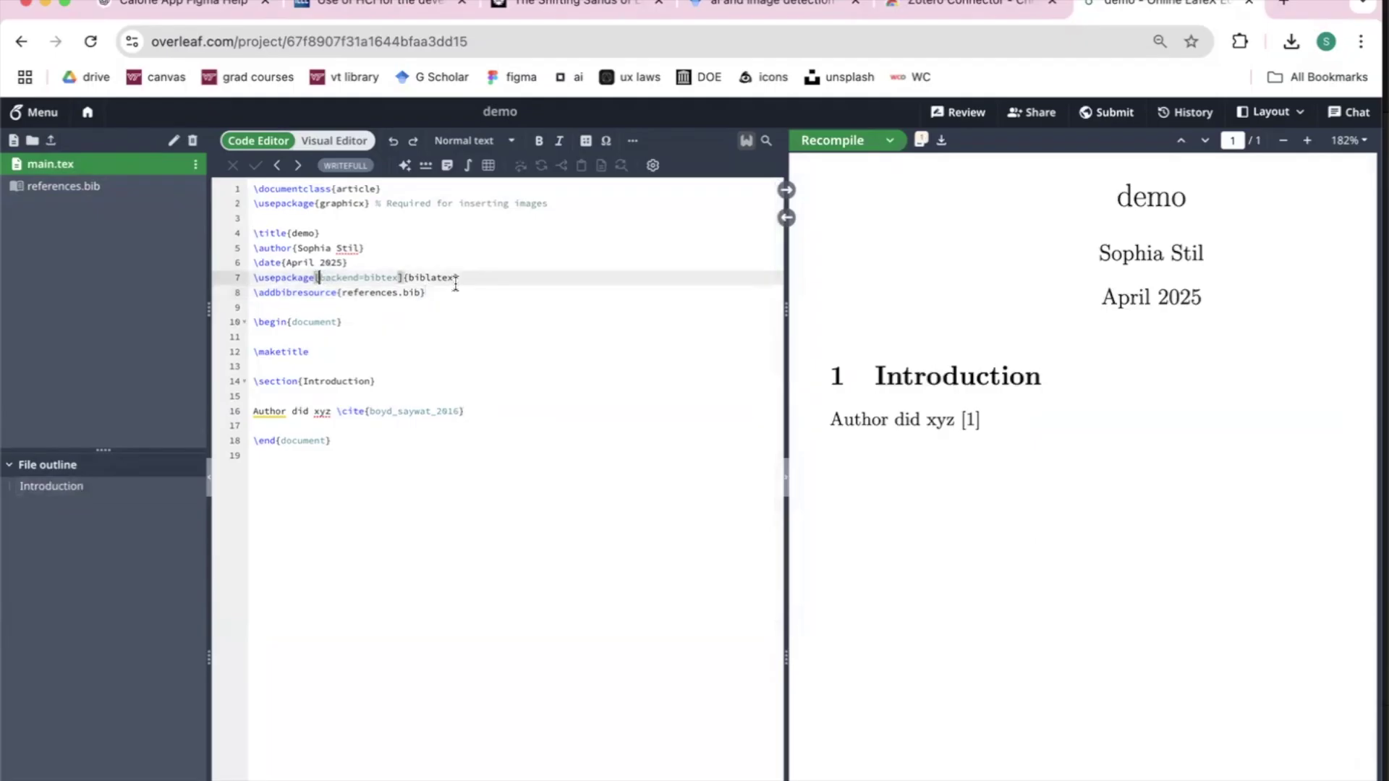
{"action": "type", "text": "e=apa"}
{"action": "key", "text": "Left"}
{"action": "type", "text": ","}
{"action": "left_click", "coordinate": [833, 142]}
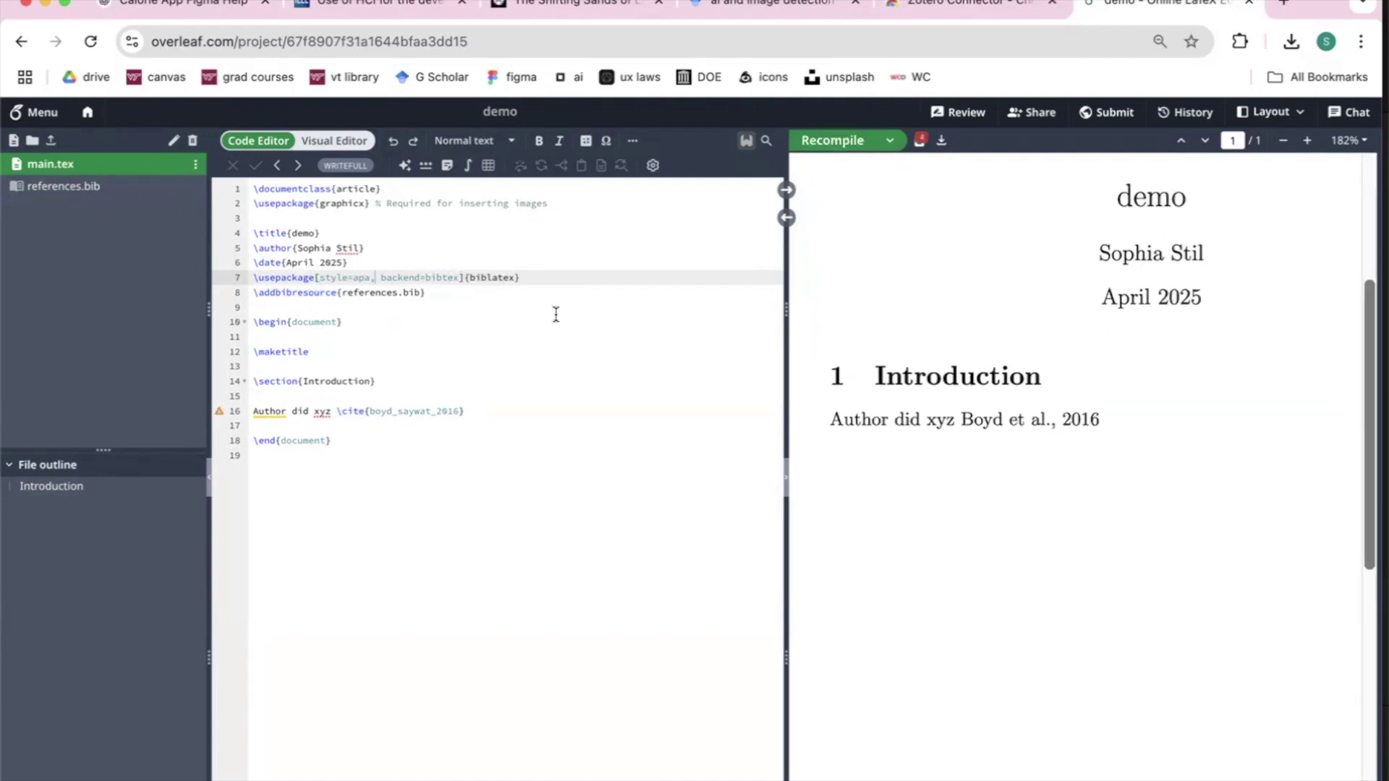
Step: Place the text cursor directly after \cite in the "Author did xyz" sentence for editing the citation command
{"action": "left_click", "coordinate": [369, 410]}
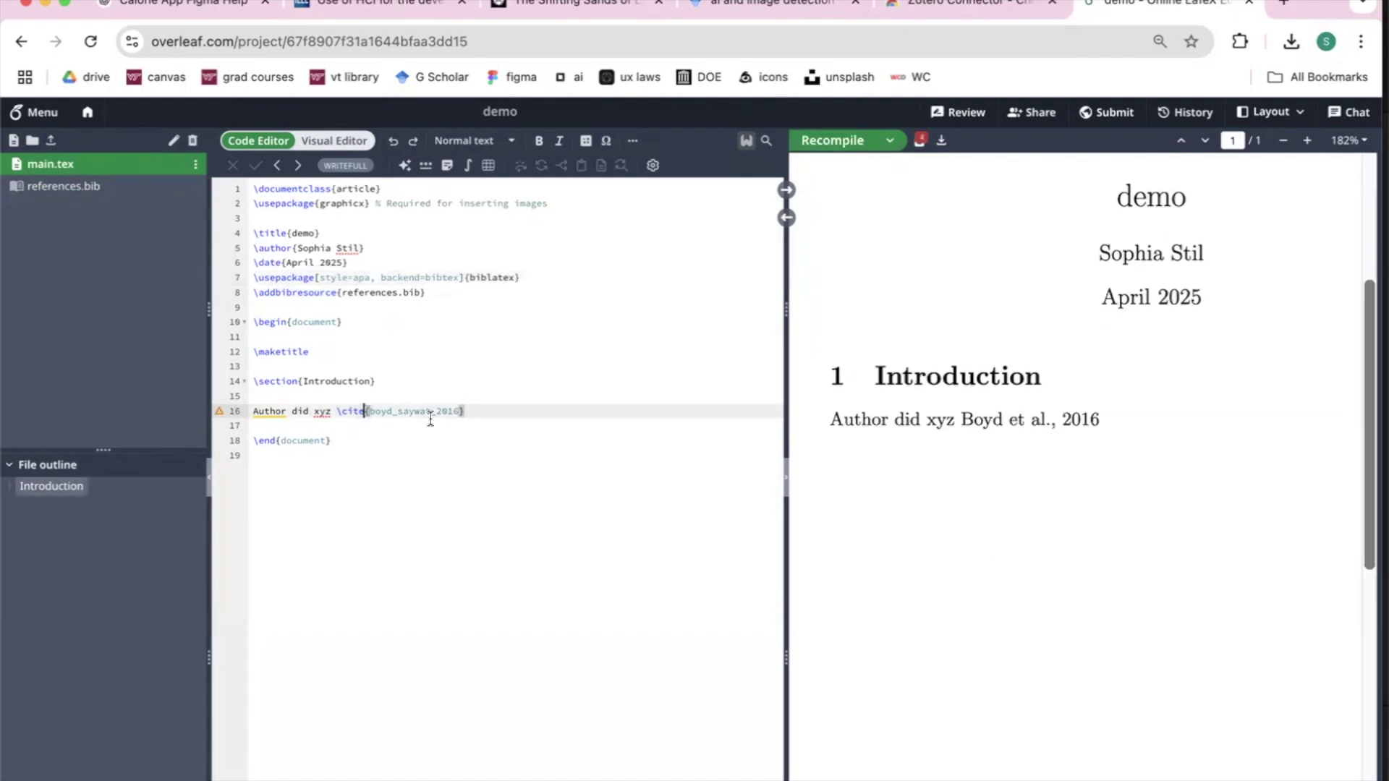